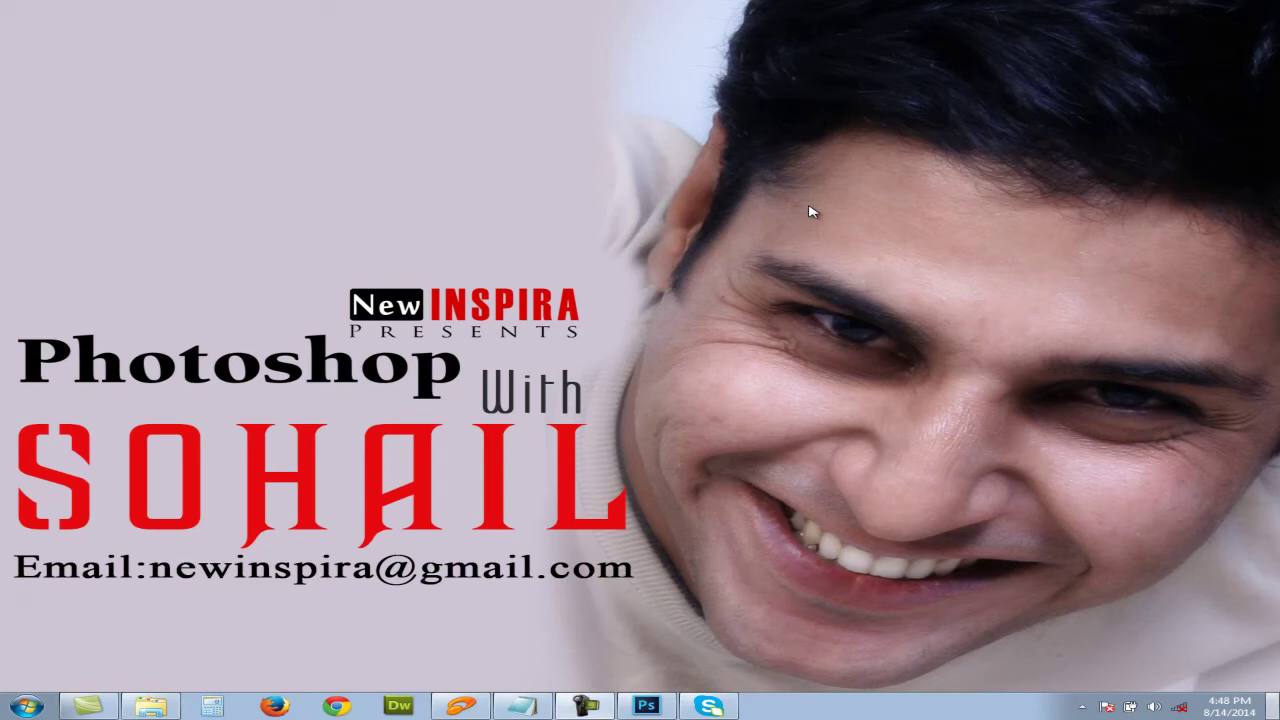
Refresh the desktop, then create a new 500 × 500 px white document, Untitled-1.
right_click(800, 188)
left_click(866, 231)
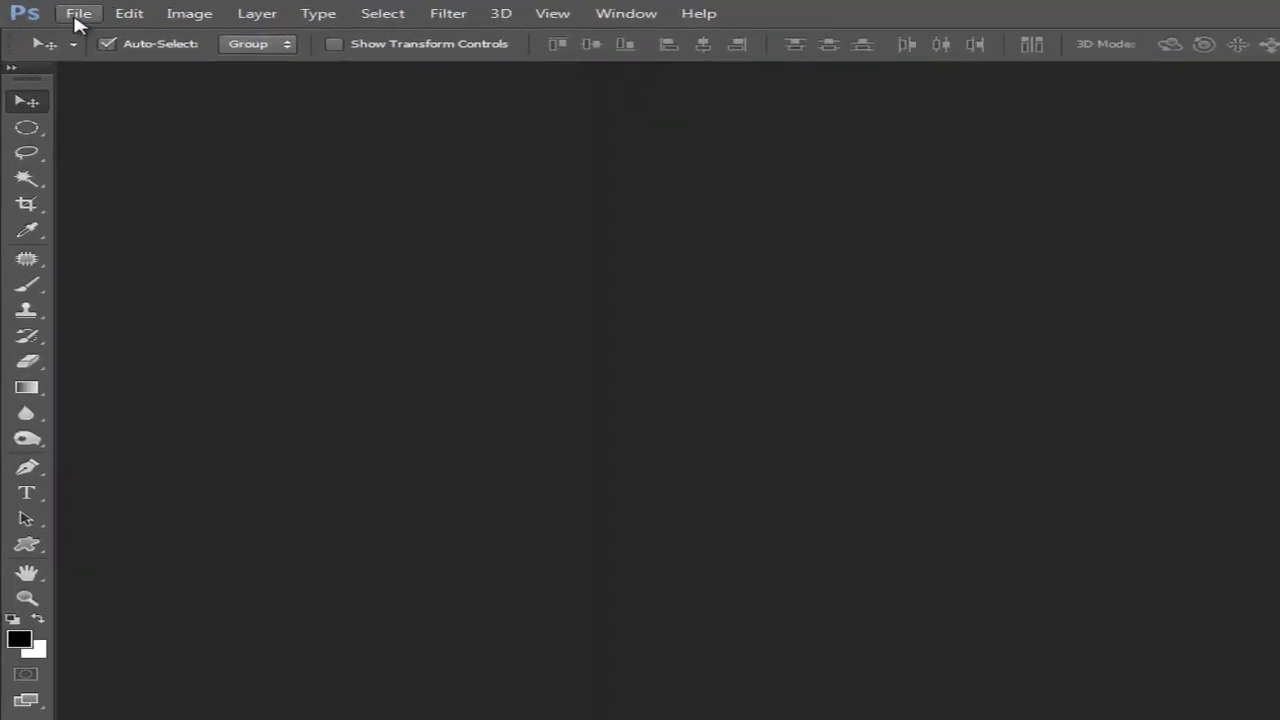
left_click(78, 14)
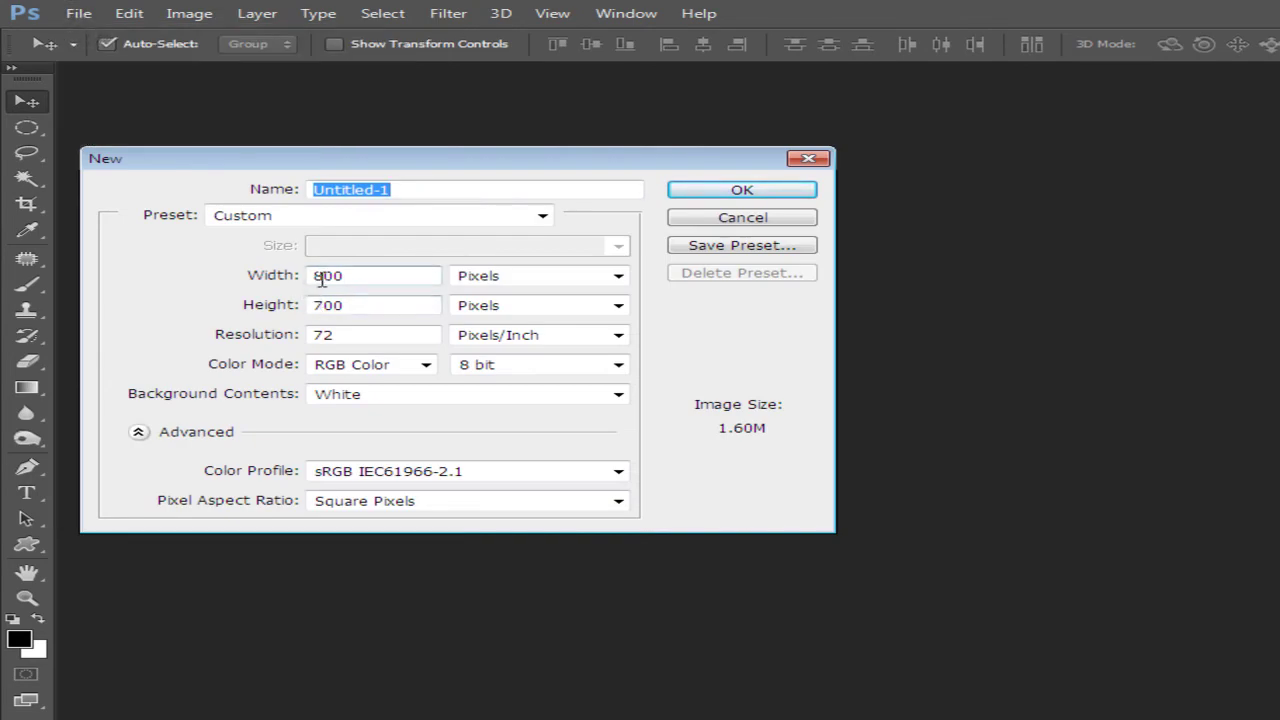
left_click_drag(322, 277, 120, 265)
type("5")
left_click_drag(328, 297, 266, 294)
type("5")
left_click(706, 192)
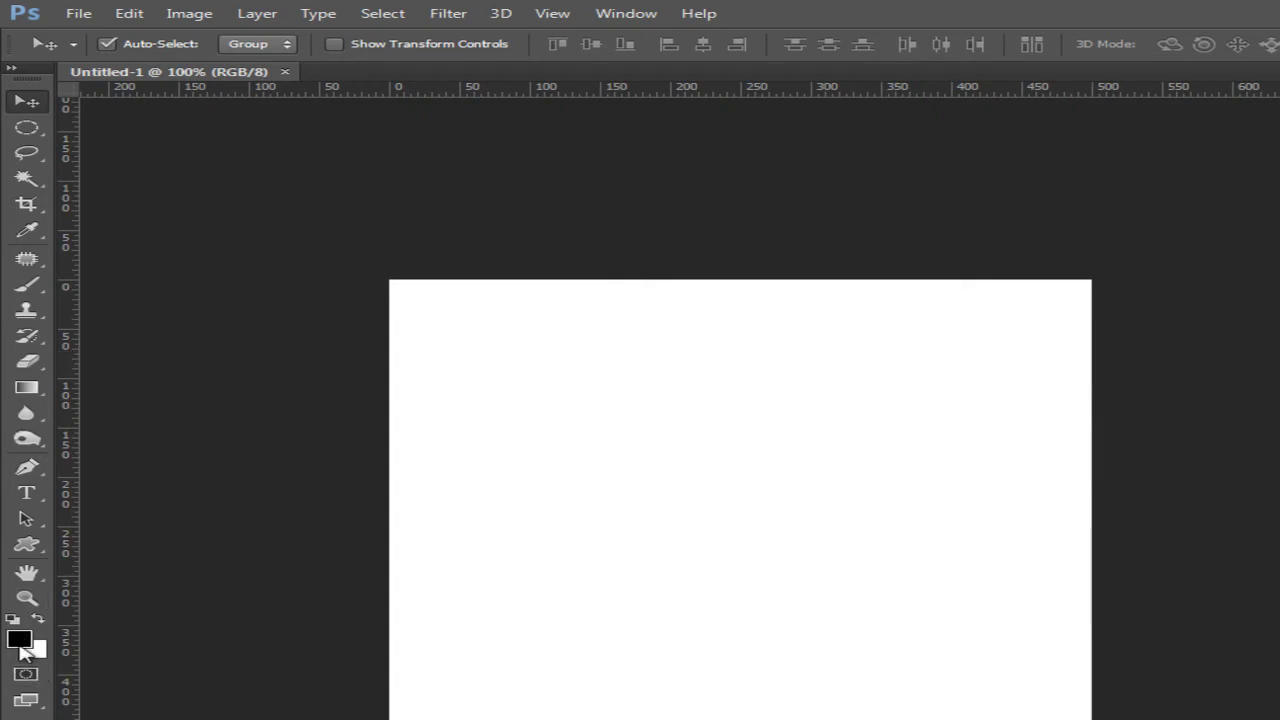
Set the foreground colour to dark navy #000d20.
left_click(20, 643)
left_click(660, 703)
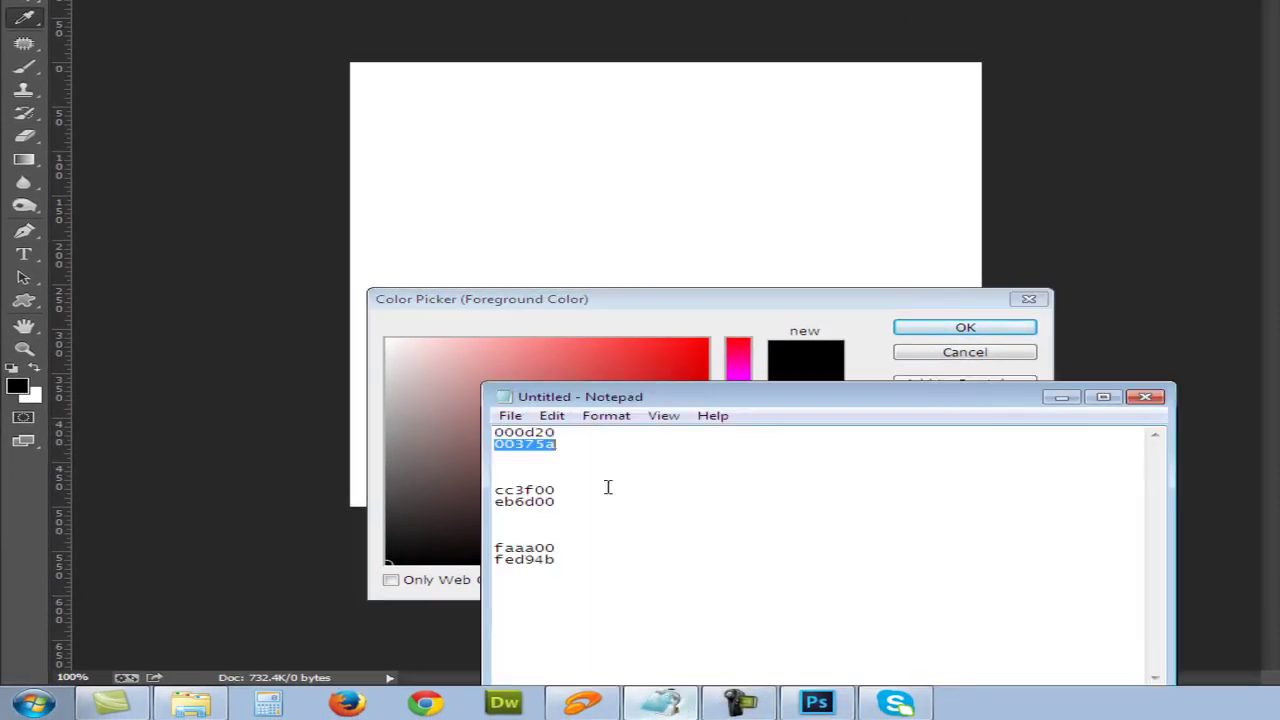
double_click(553, 433)
key("ctrl+c")
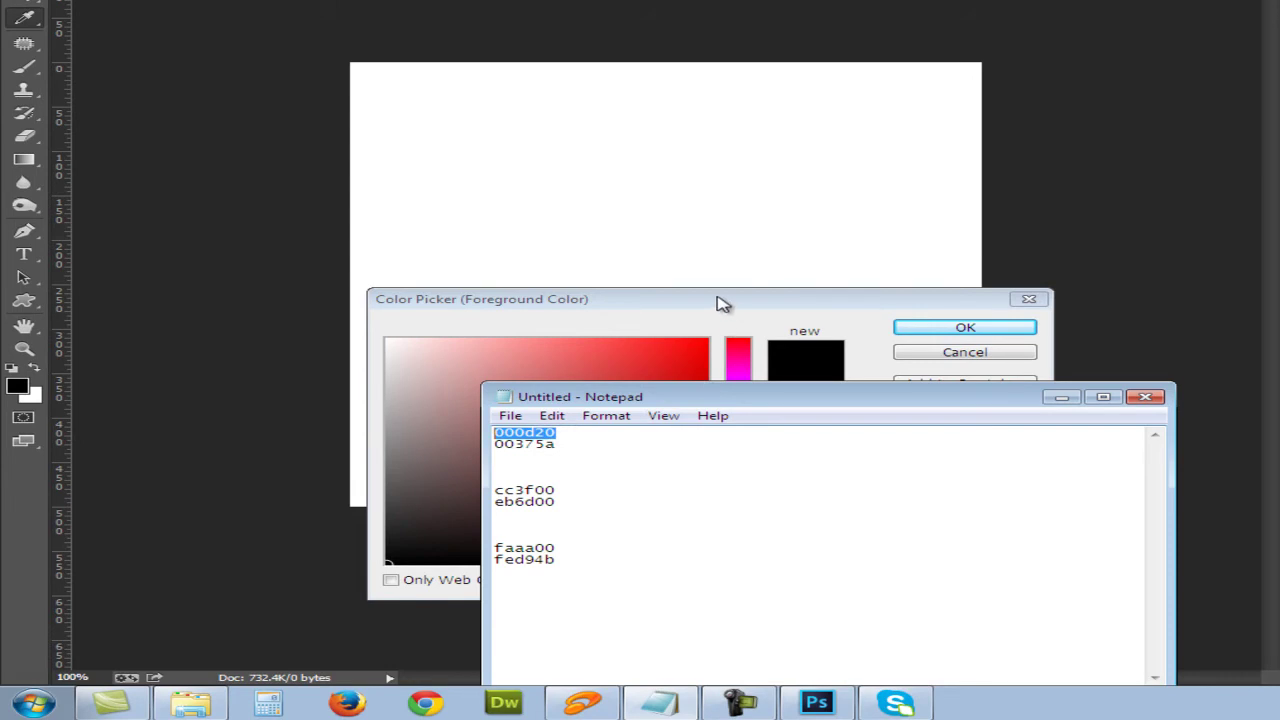
left_click(718, 298)
key("ctrl+v")
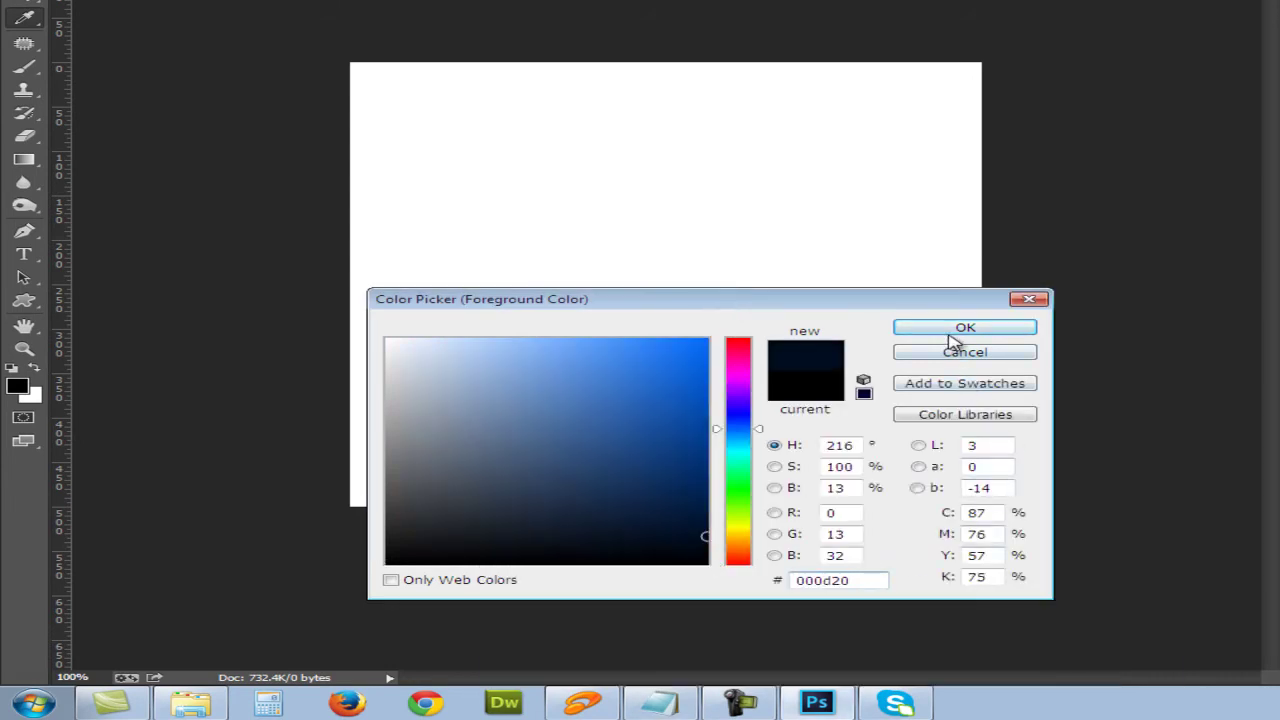
left_click(955, 329)
Set the background colour to blue #00375a.
left_click(33, 397)
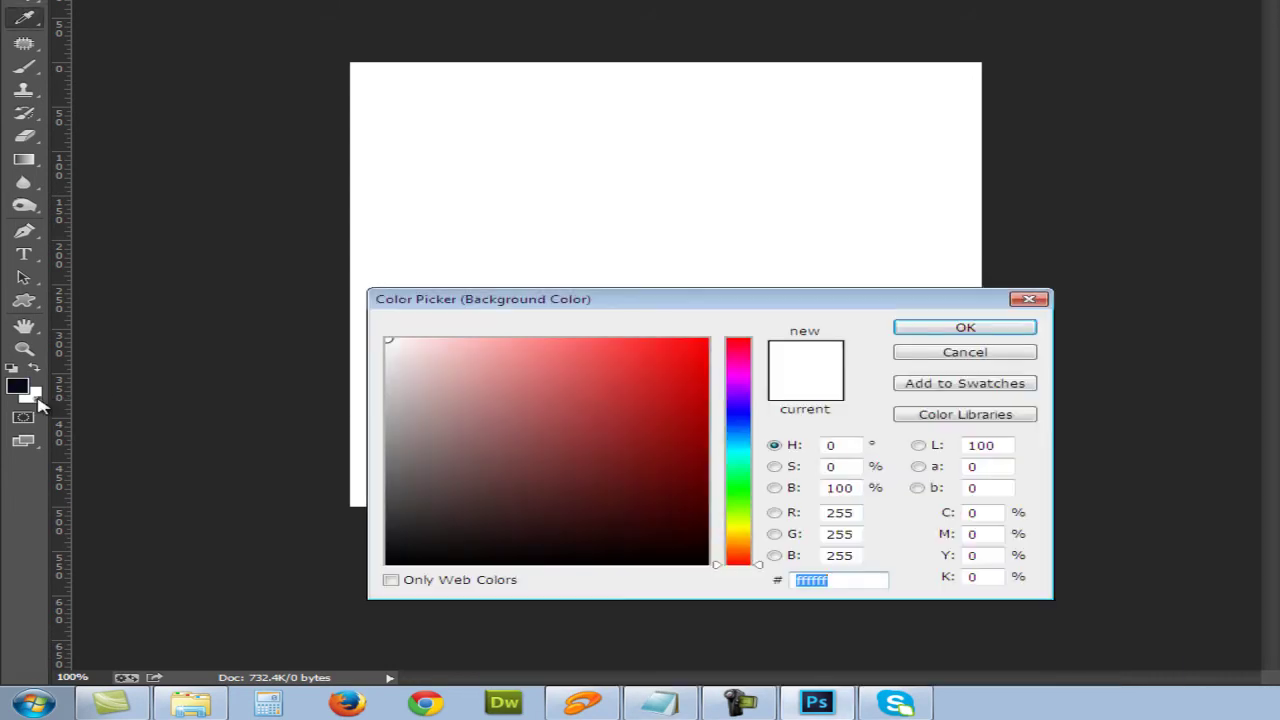
left_click(677, 708)
left_click_drag(560, 447, 455, 455)
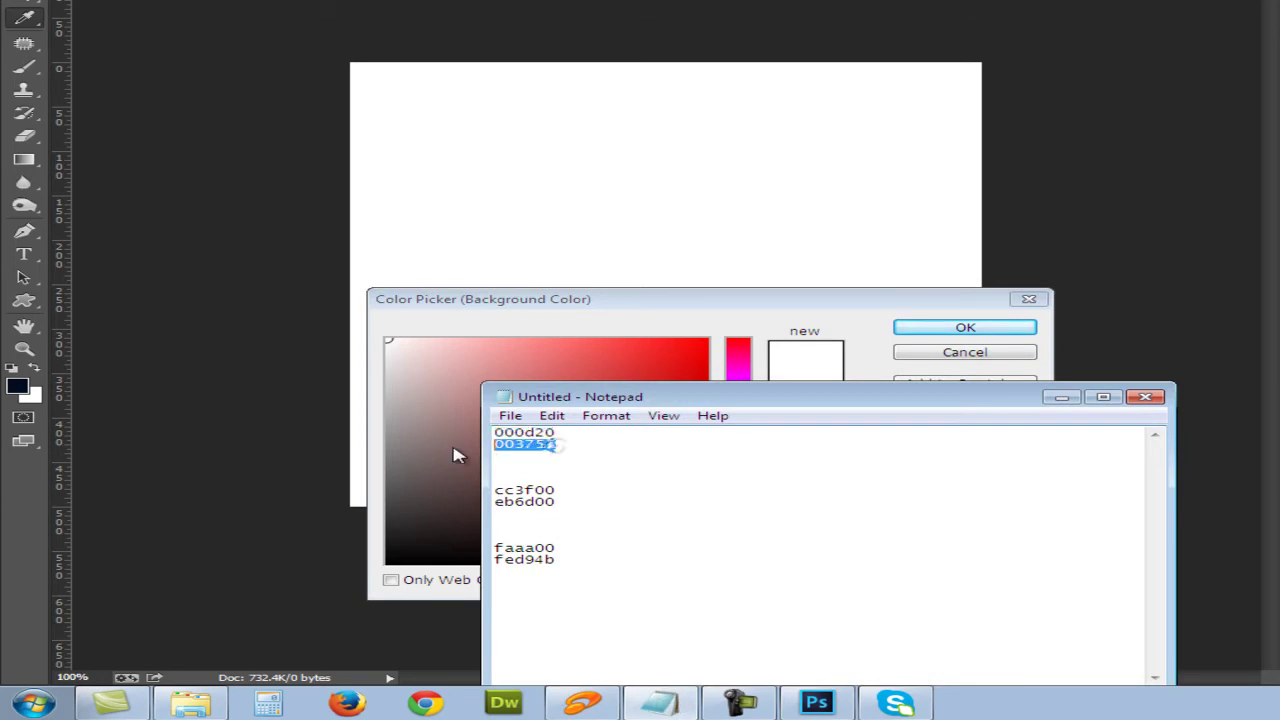
left_click(731, 311)
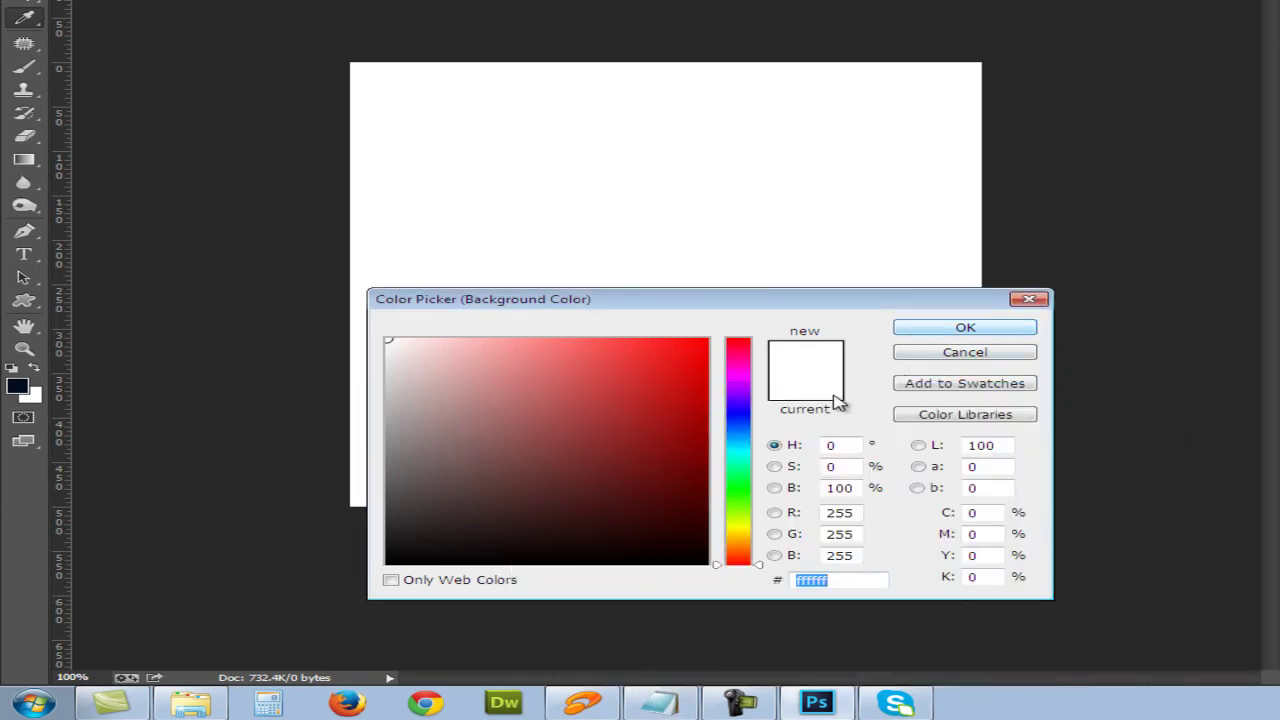
type("00375a")
left_click(951, 334)
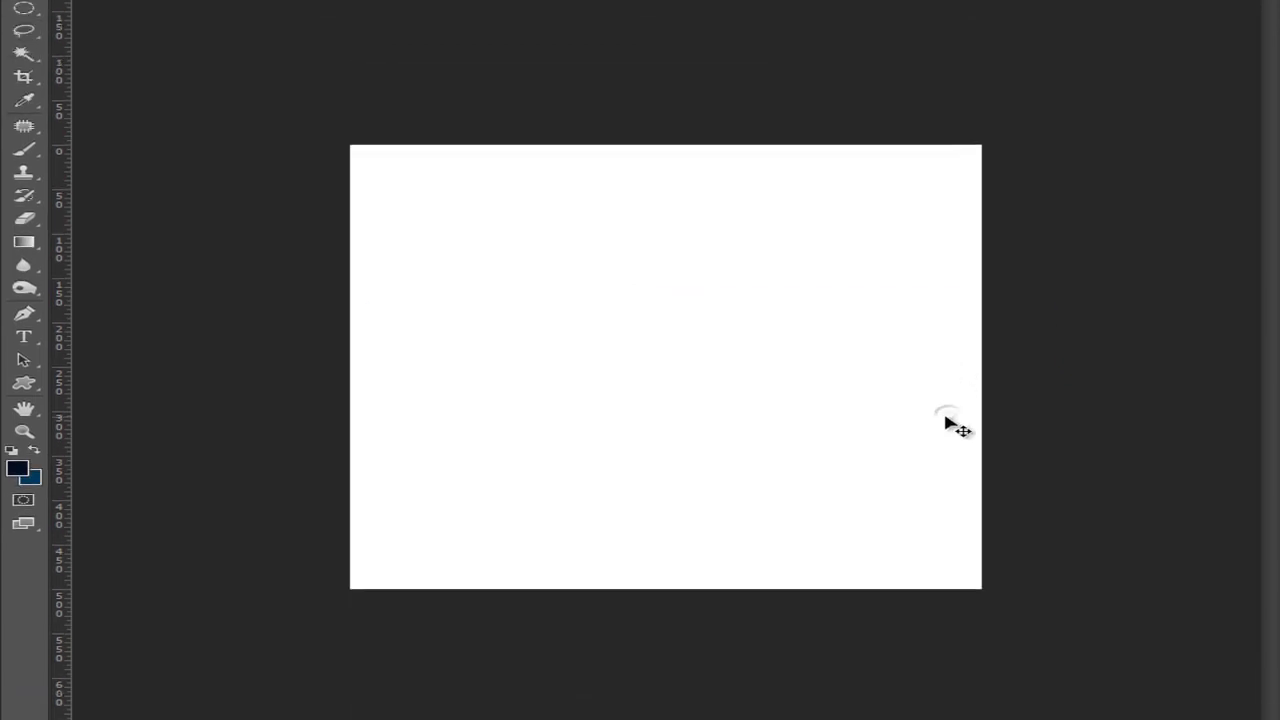
Fill the canvas with a reversed radial gradient dragged outward from the centre.
left_click(25, 350)
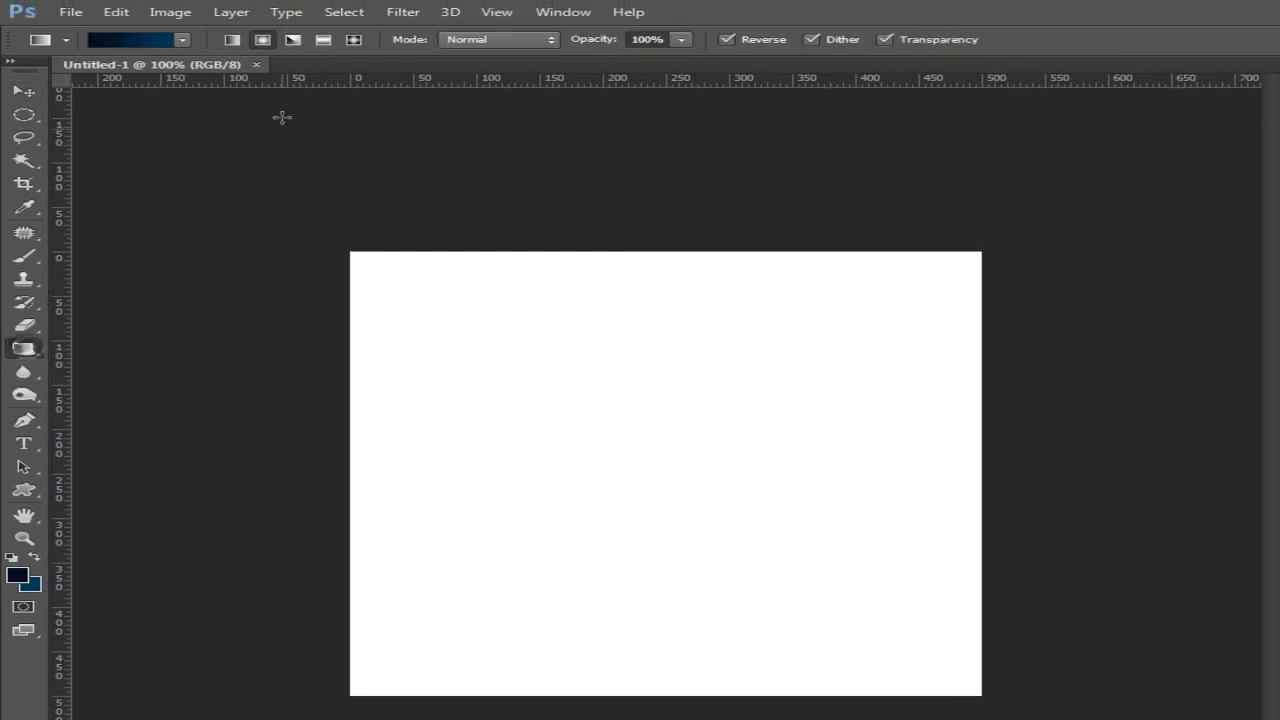
left_click(182, 39)
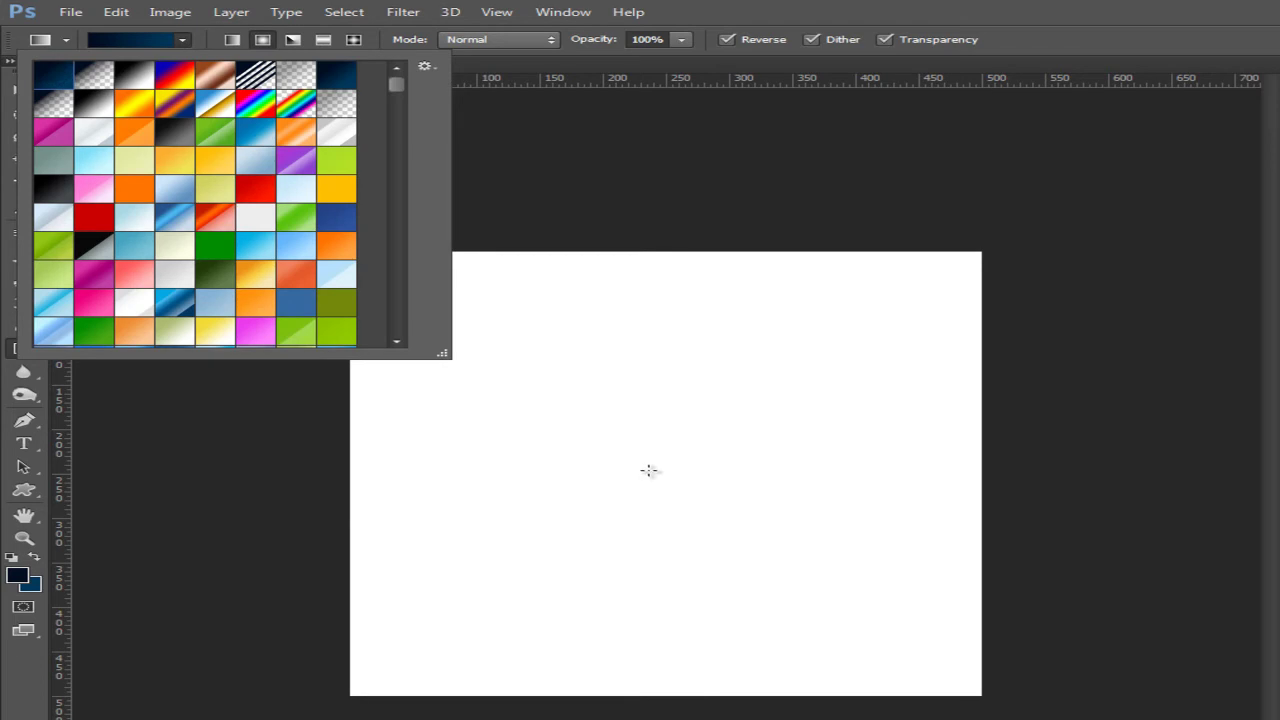
mouse_move(649, 468)
left_mouse_down()
mouse_move(1083, 466)
mouse_move(1041, 469)
left_mouse_up()
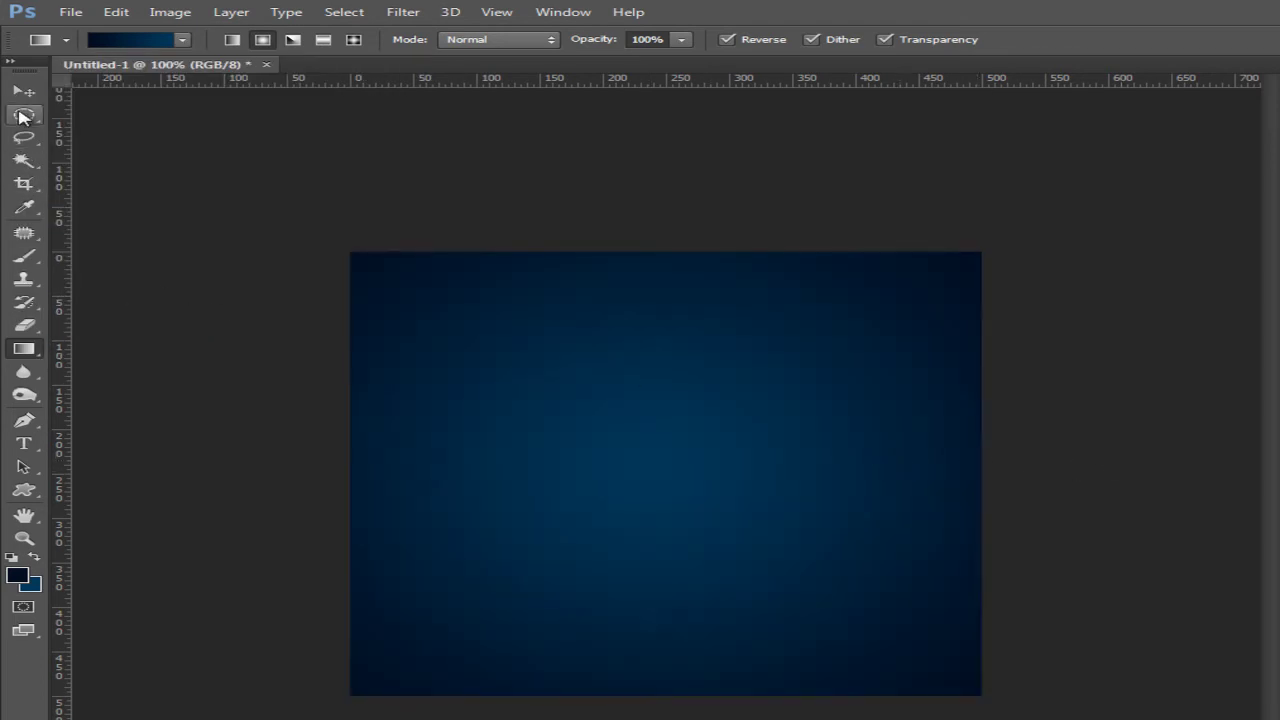
left_click(24, 113)
Add a new empty layer, Layer 1.
left_click(231, 12)
mouse_move(244, 32)
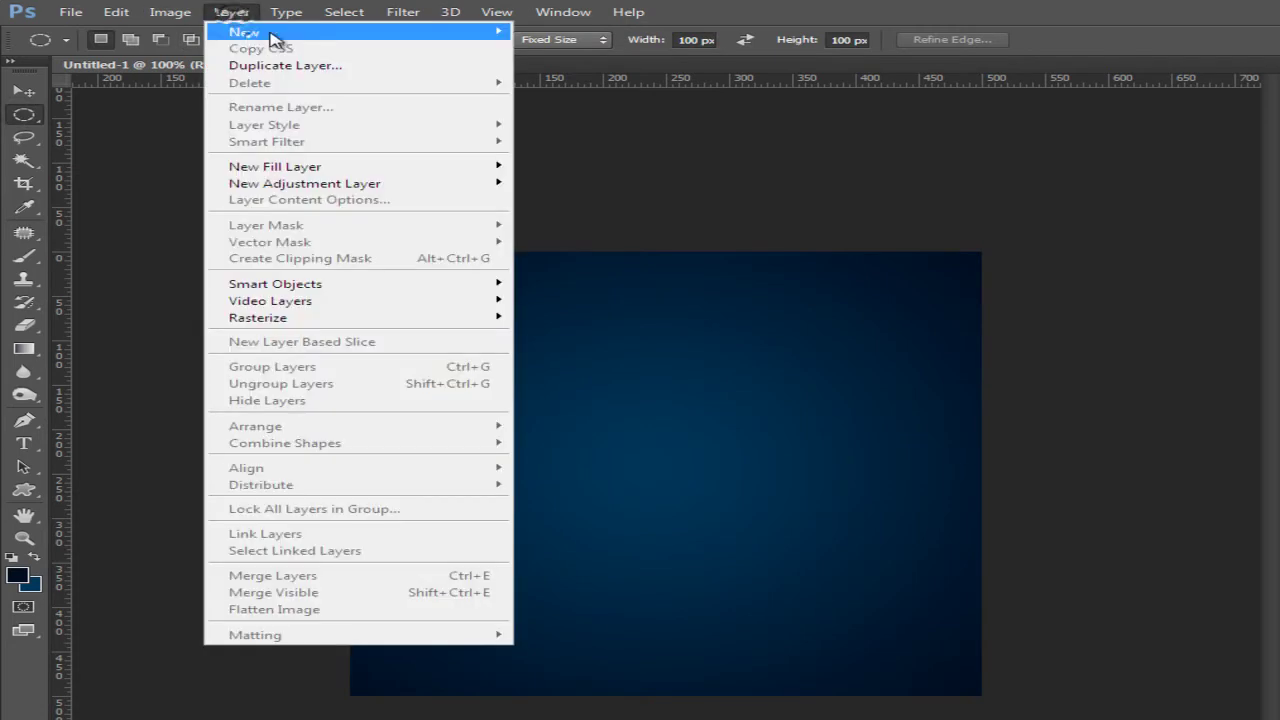
left_click(545, 34)
left_click(1011, 288)
left_click(678, 43)
type("400")
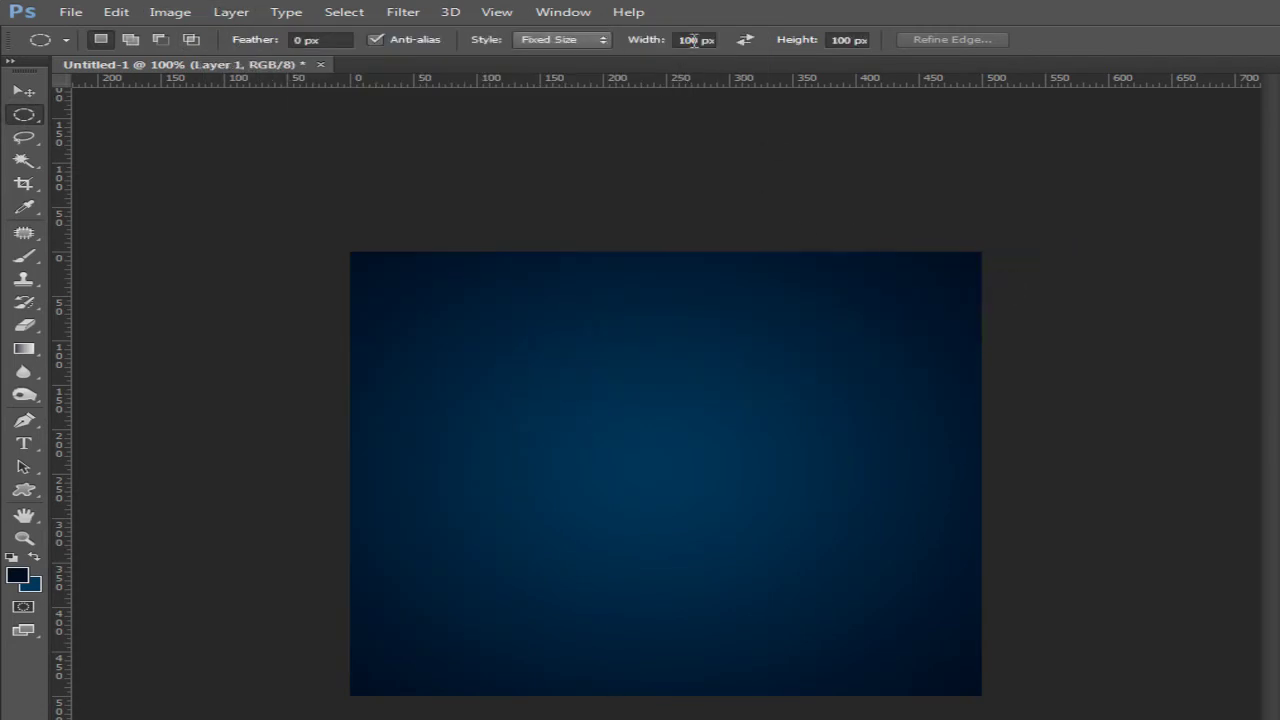
Place a fixed-size 400 × 200 px elliptical selection centred on the canvas.
left_click(840, 40)
type("200")
key("Return")
left_click(439, 406)
left_click_drag(654, 497, 634, 474)
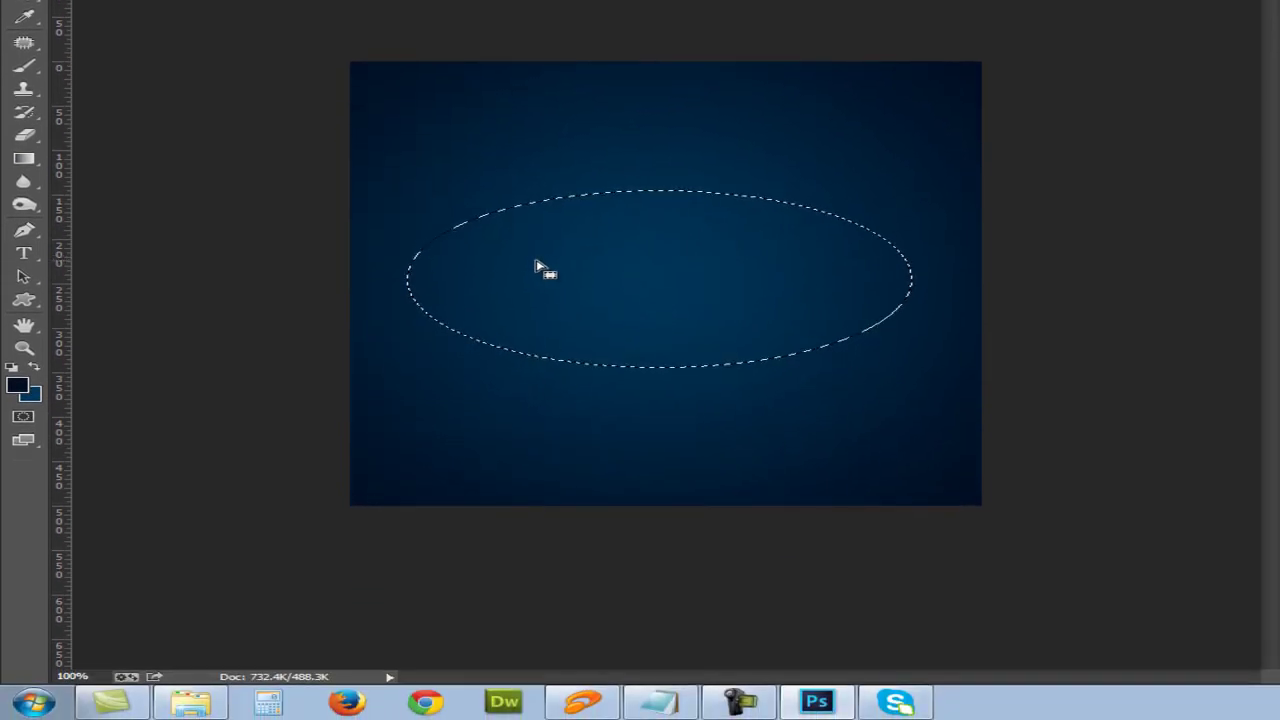
left_click_drag(537, 268, 577, 280)
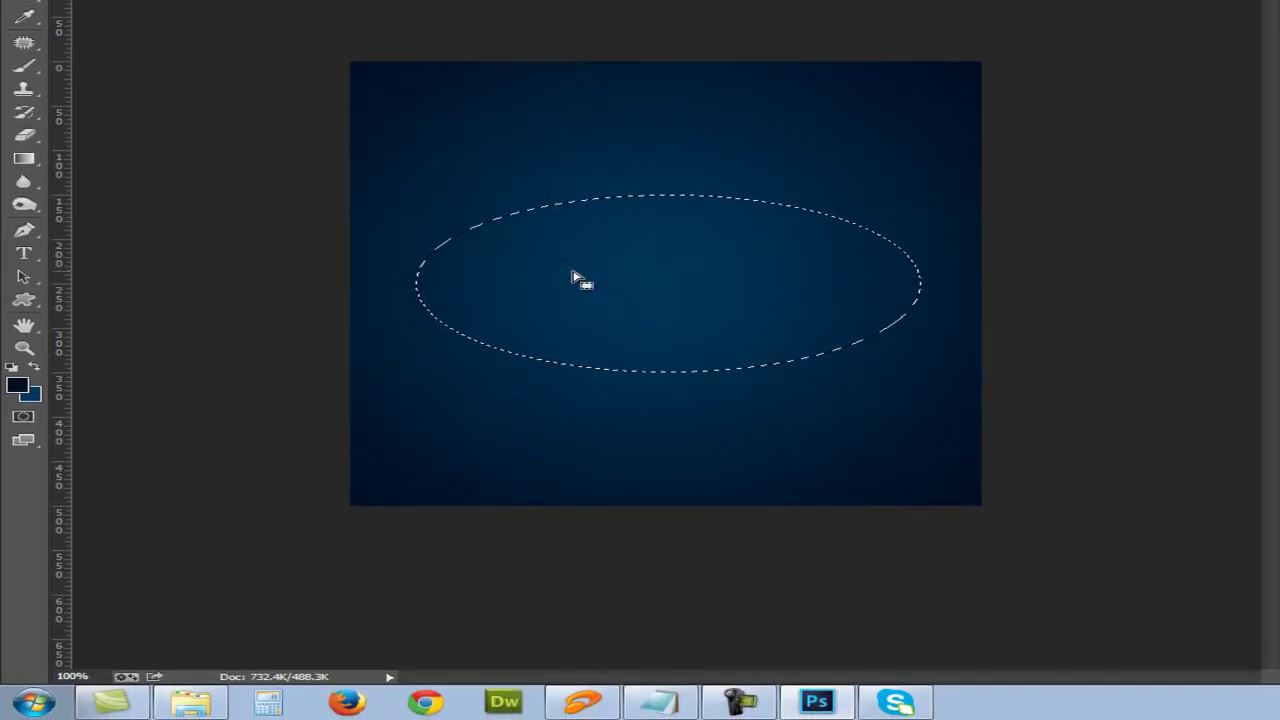
Copy the saved faaa00 hex colour code.
left_click(660, 702)
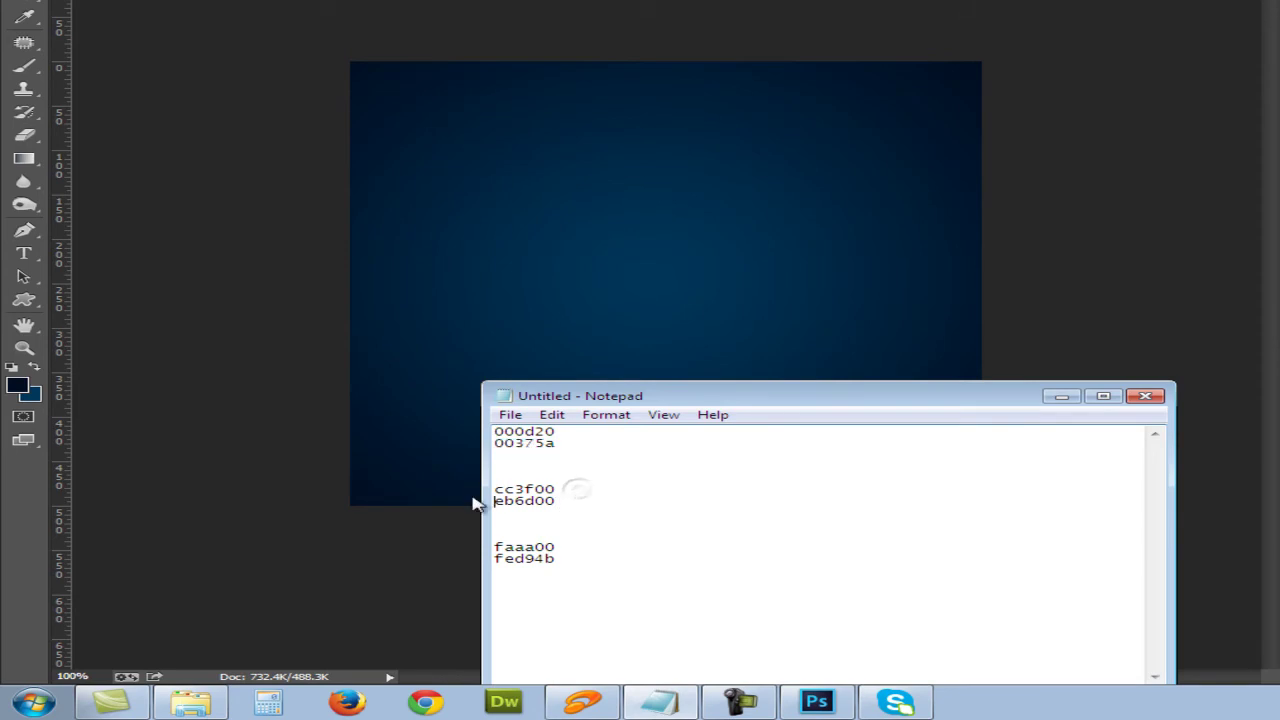
left_click_drag(570, 548, 472, 546)
key("ctrl+c")
left_click(20, 392)
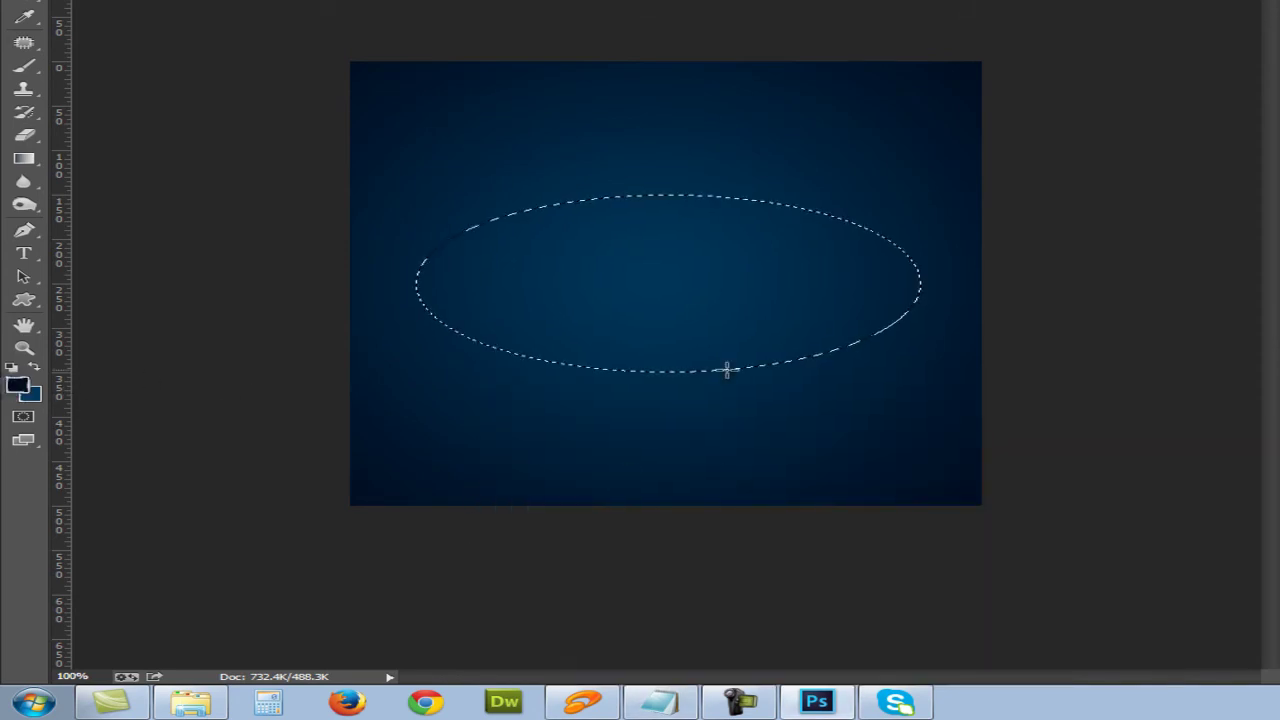
Set the foreground colour to orange #faaa00.
left_click(18, 386)
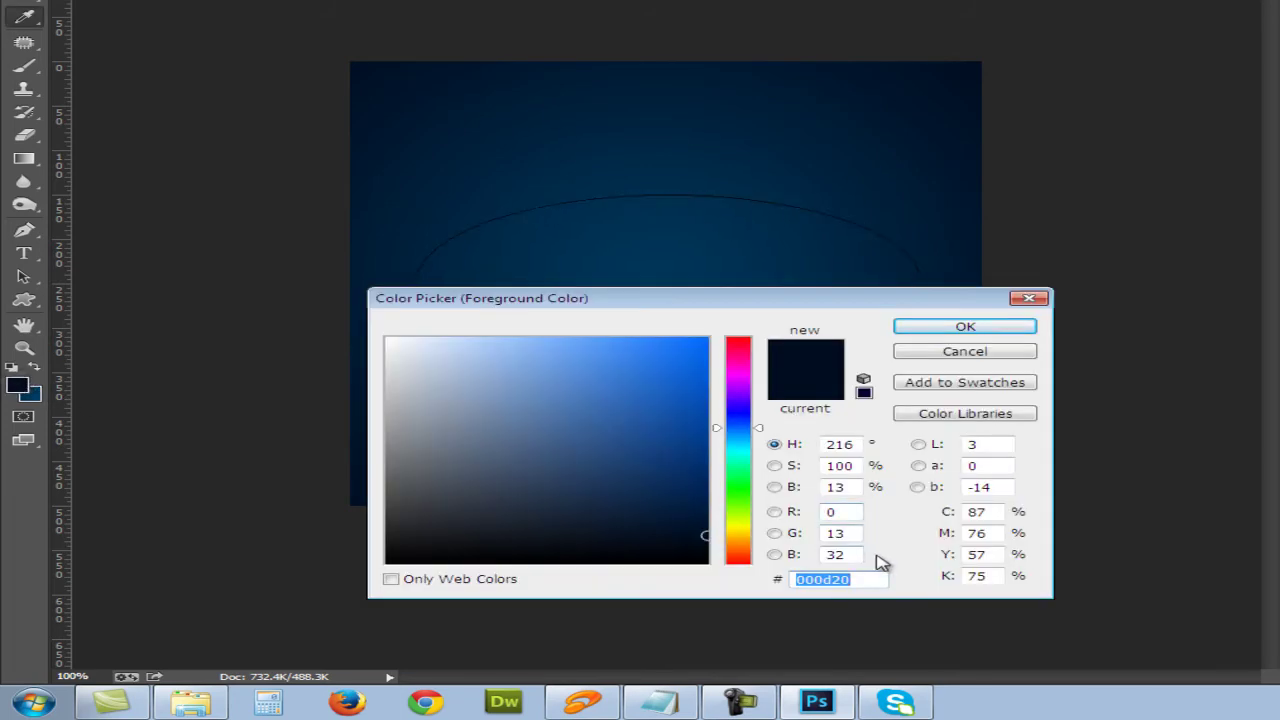
key("ctrl+v")
left_click(963, 327)
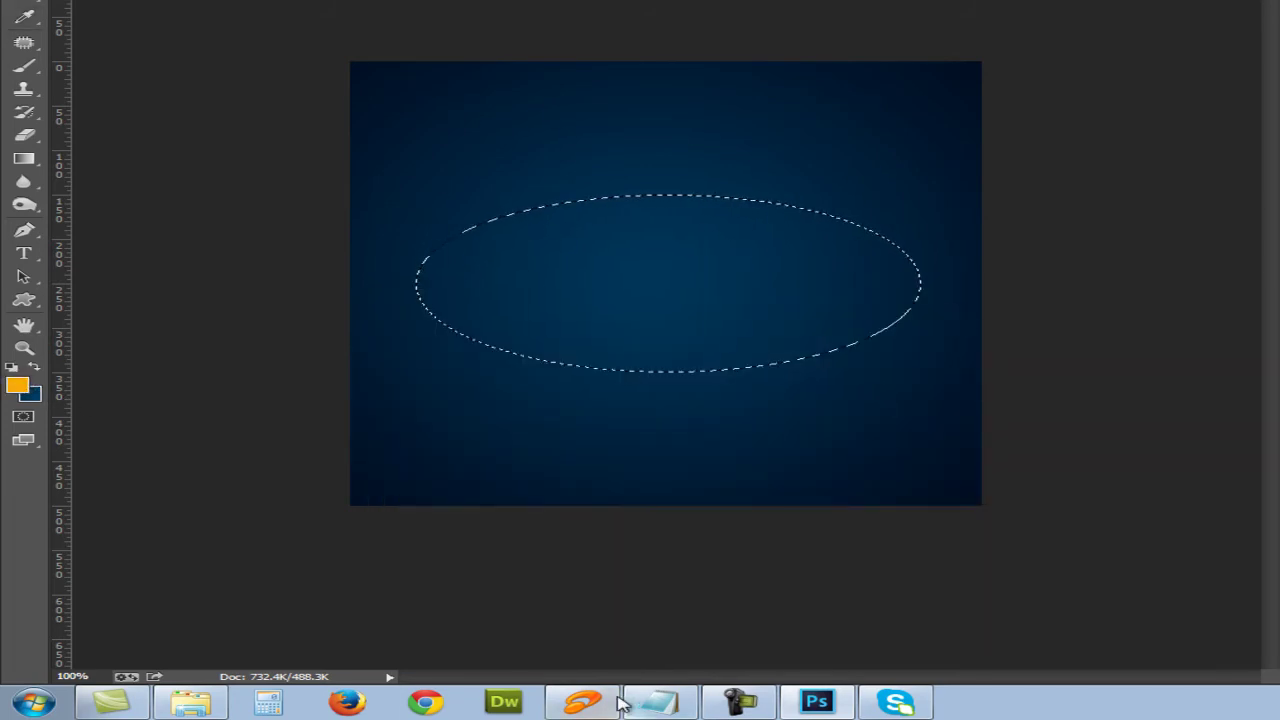
Set the background colour to light yellow #fed94b.
left_click(655, 702)
double_click(561, 559)
key("ctrl+c")
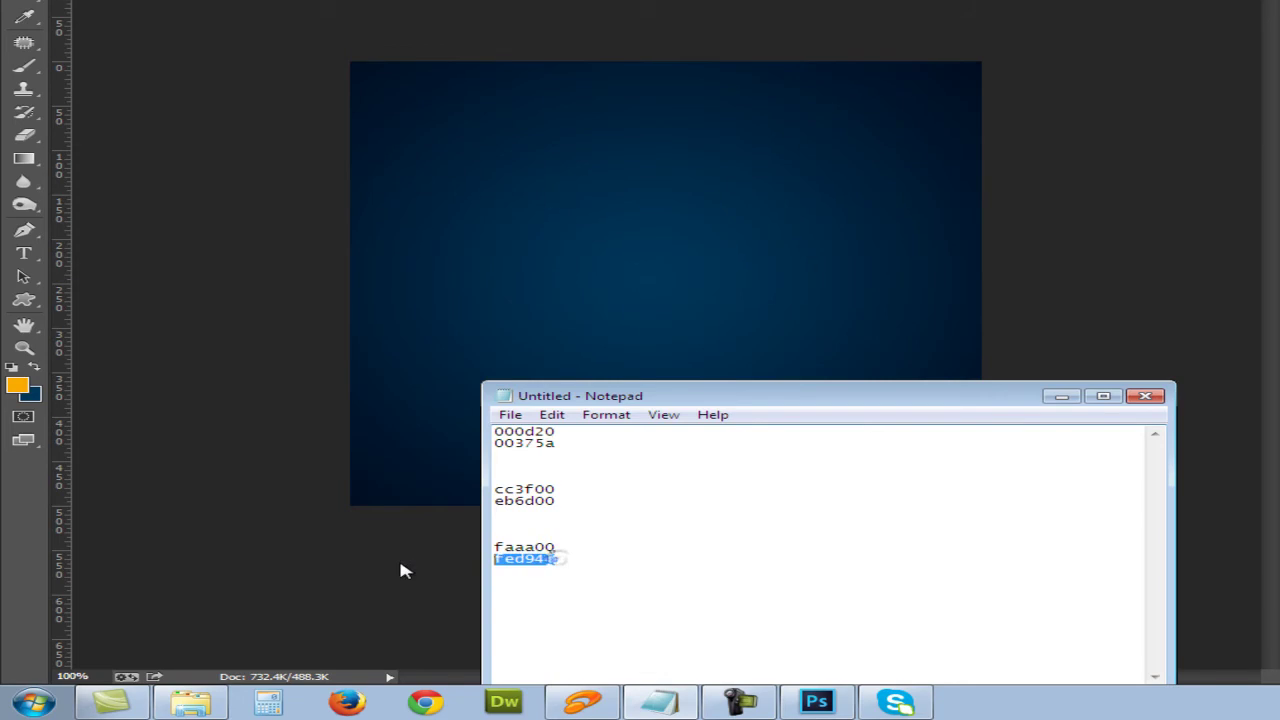
left_click(42, 397)
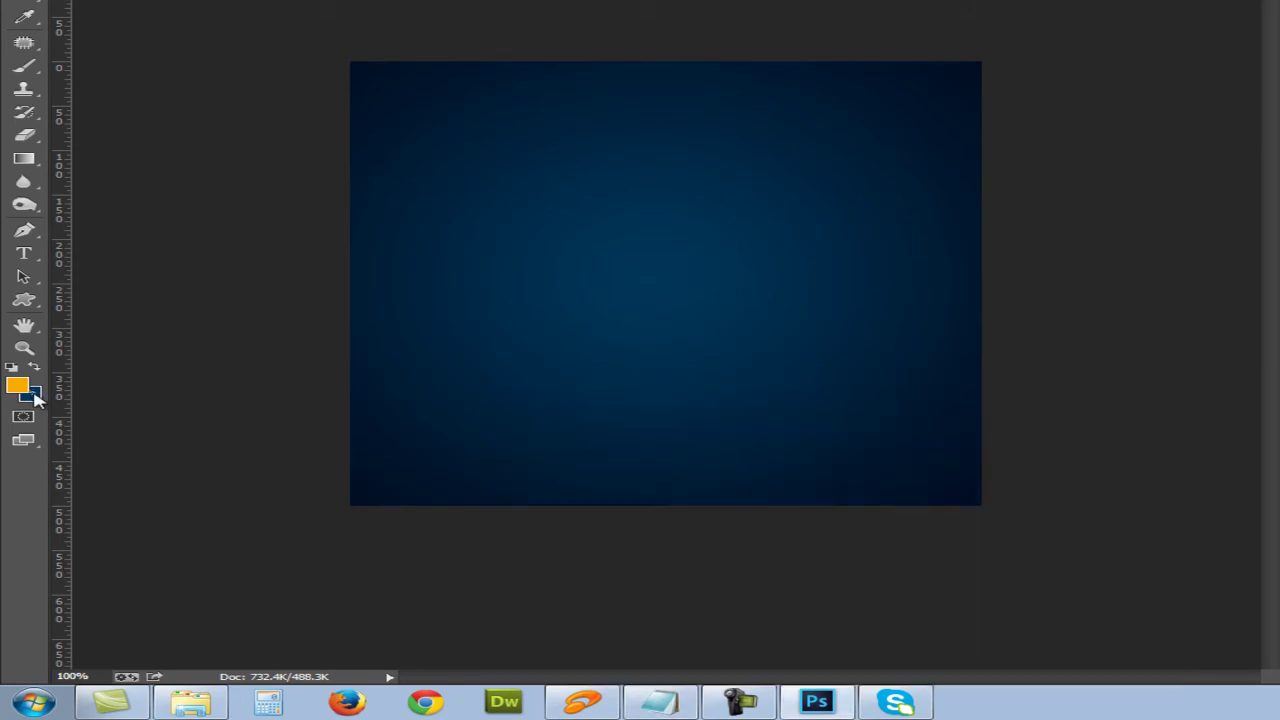
left_click(36, 394)
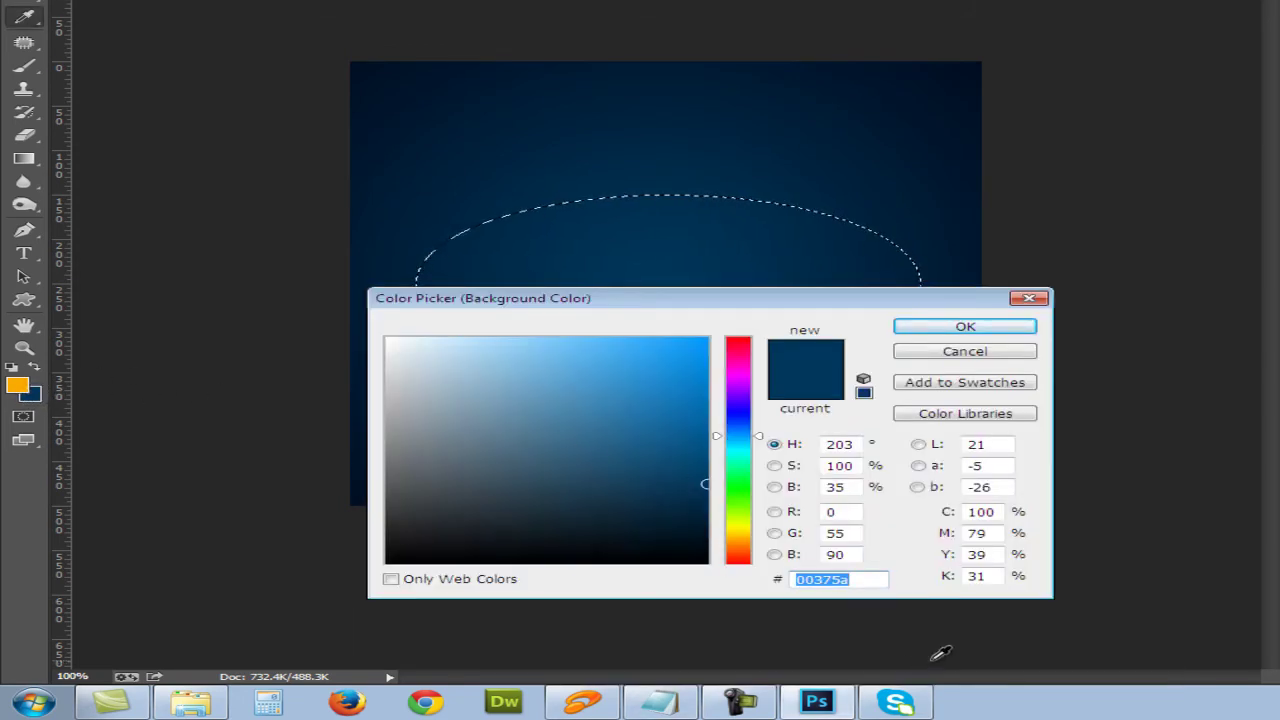
double_click(857, 580)
key("ctrl+v")
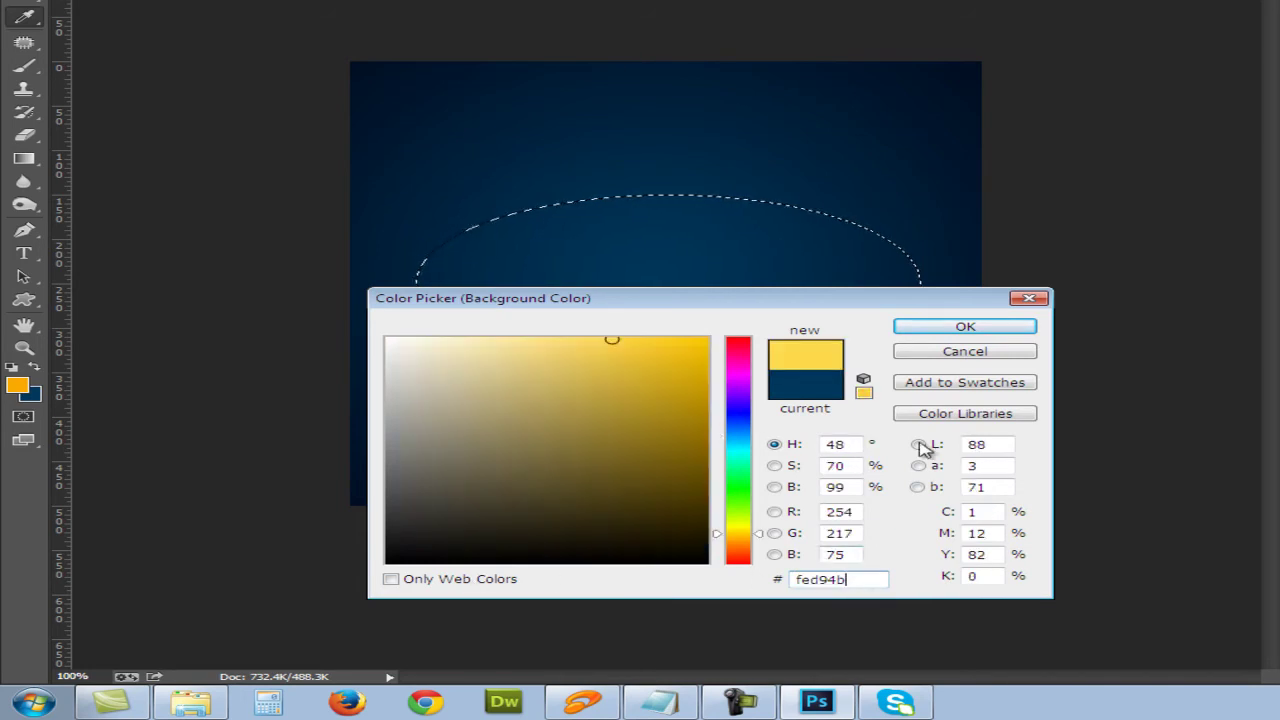
left_click(962, 327)
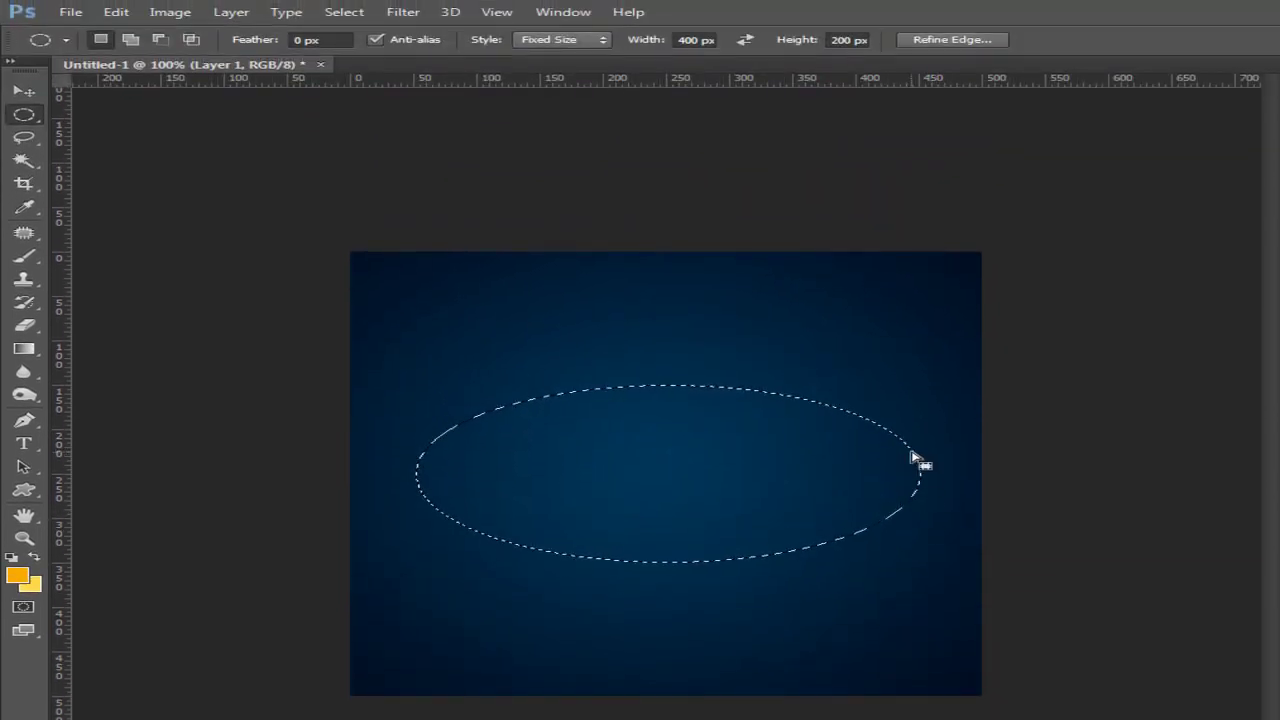
Fill a 400 × 200 ellipse selection with an orange-to-yellow gradient, then deselect.
left_click(374, 396)
left_click(406, 373)
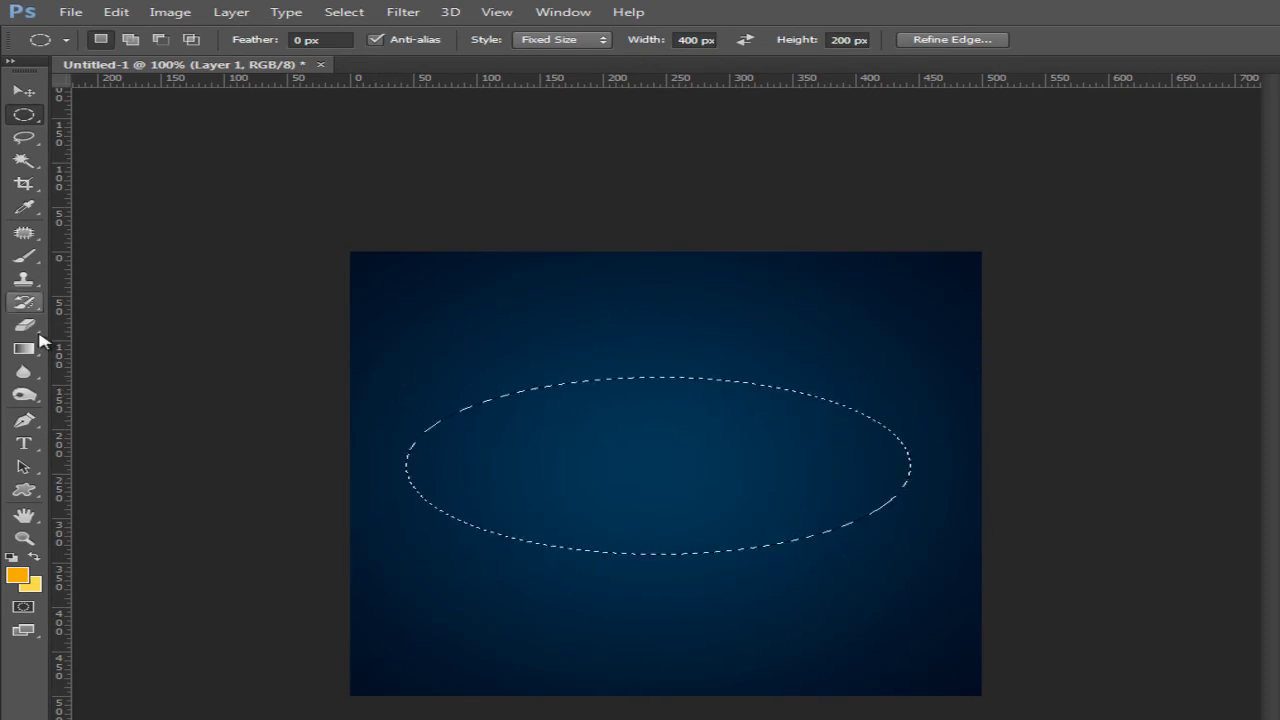
left_click(24, 348)
left_click_drag(832, 558, 580, 354)
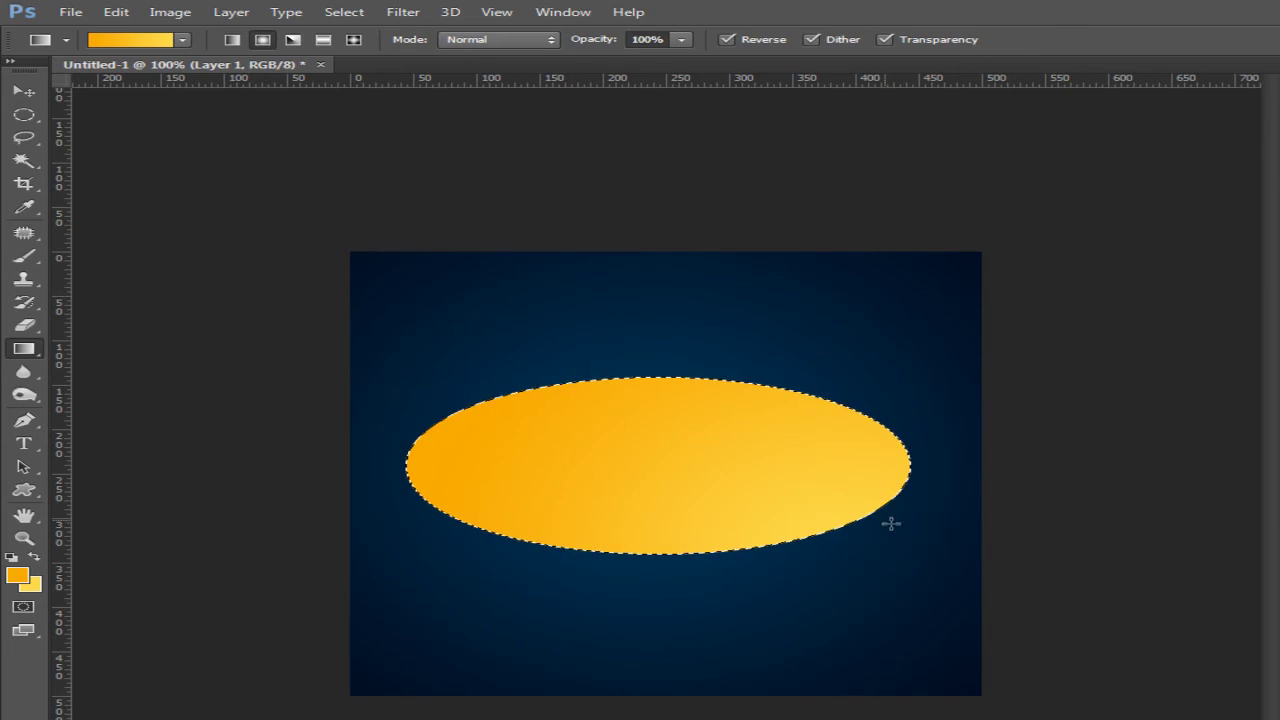
left_click_drag(767, 474, 910, 514)
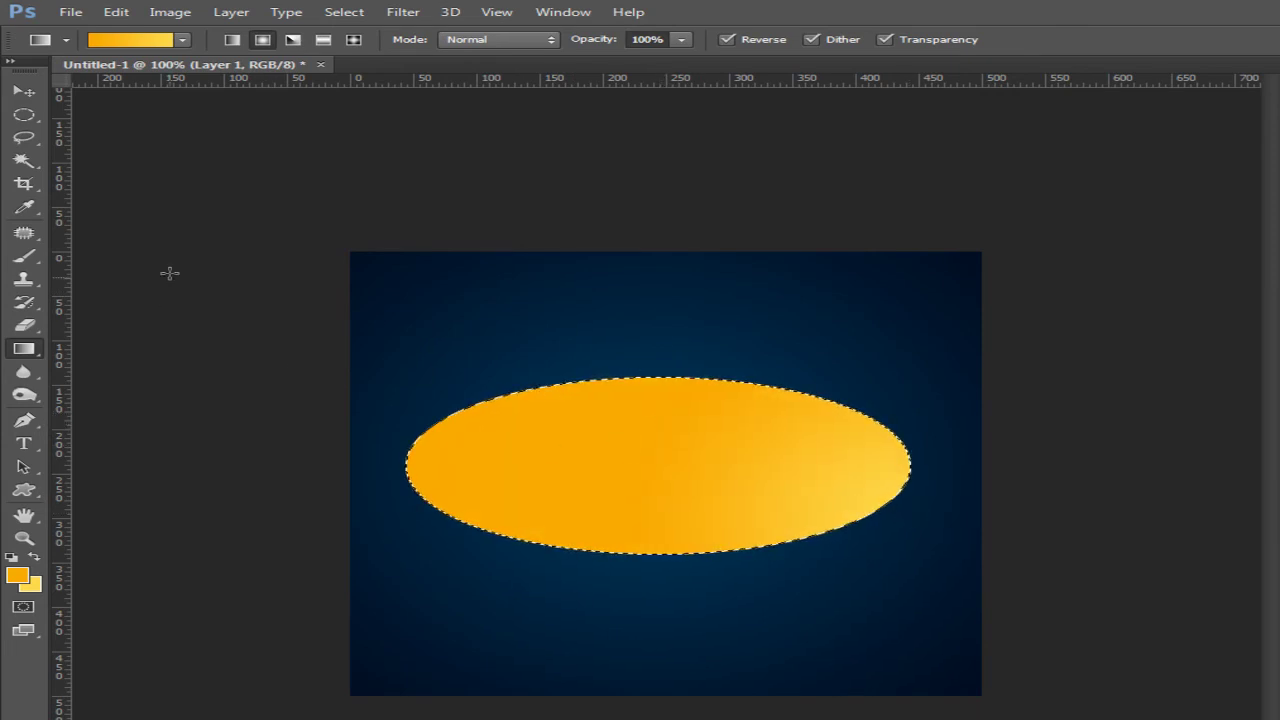
left_click(343, 12)
left_click(352, 48)
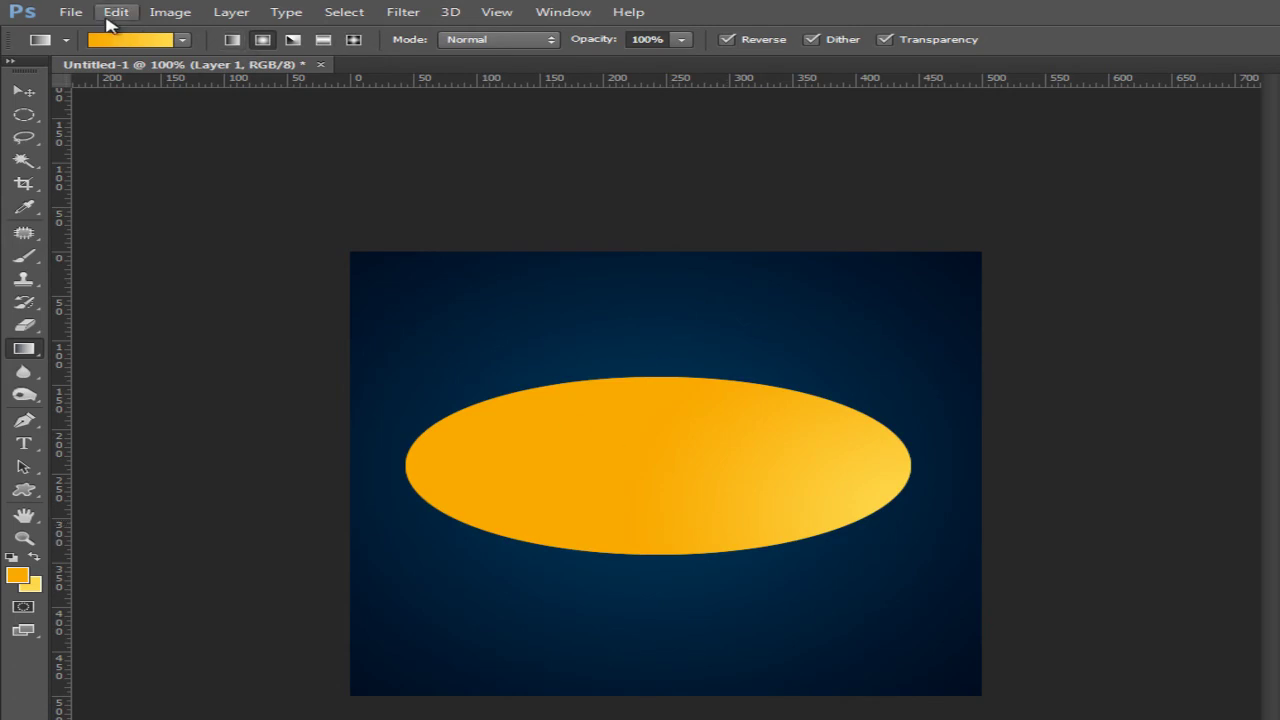
left_click(24, 91)
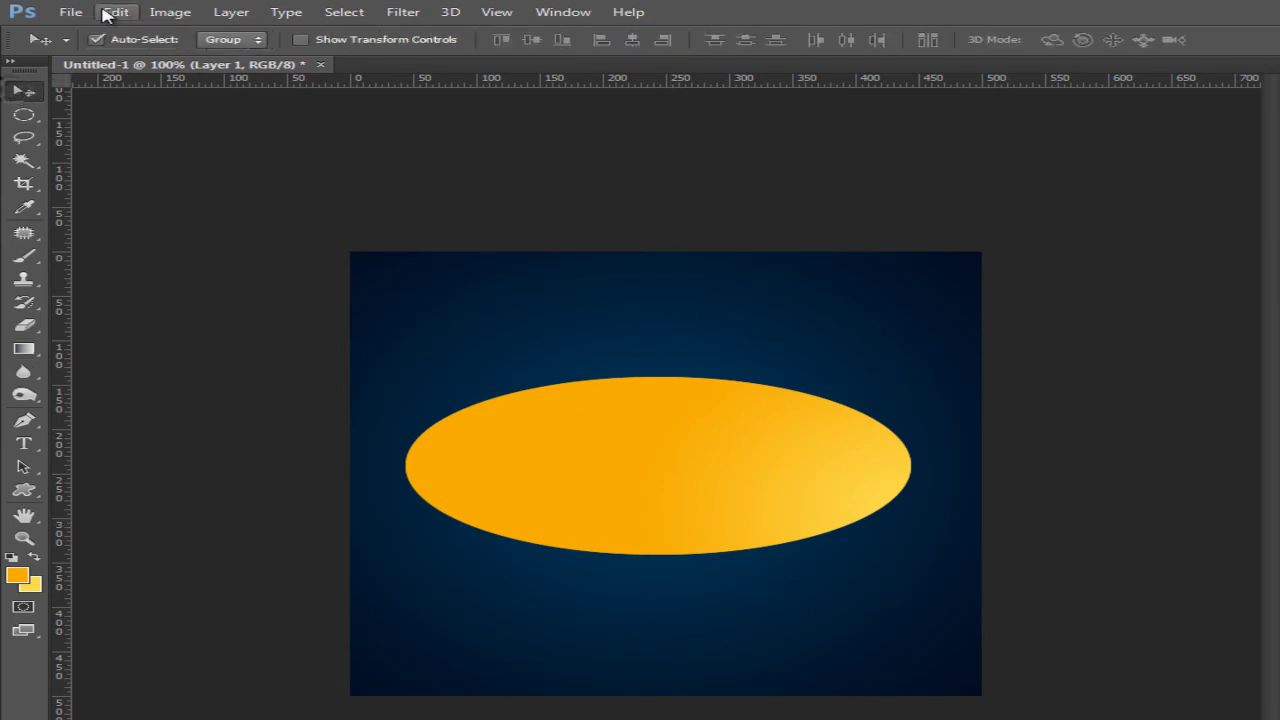
Free-transform the gold oval, rotating it about −28° and nudging it into place.
left_click(115, 12)
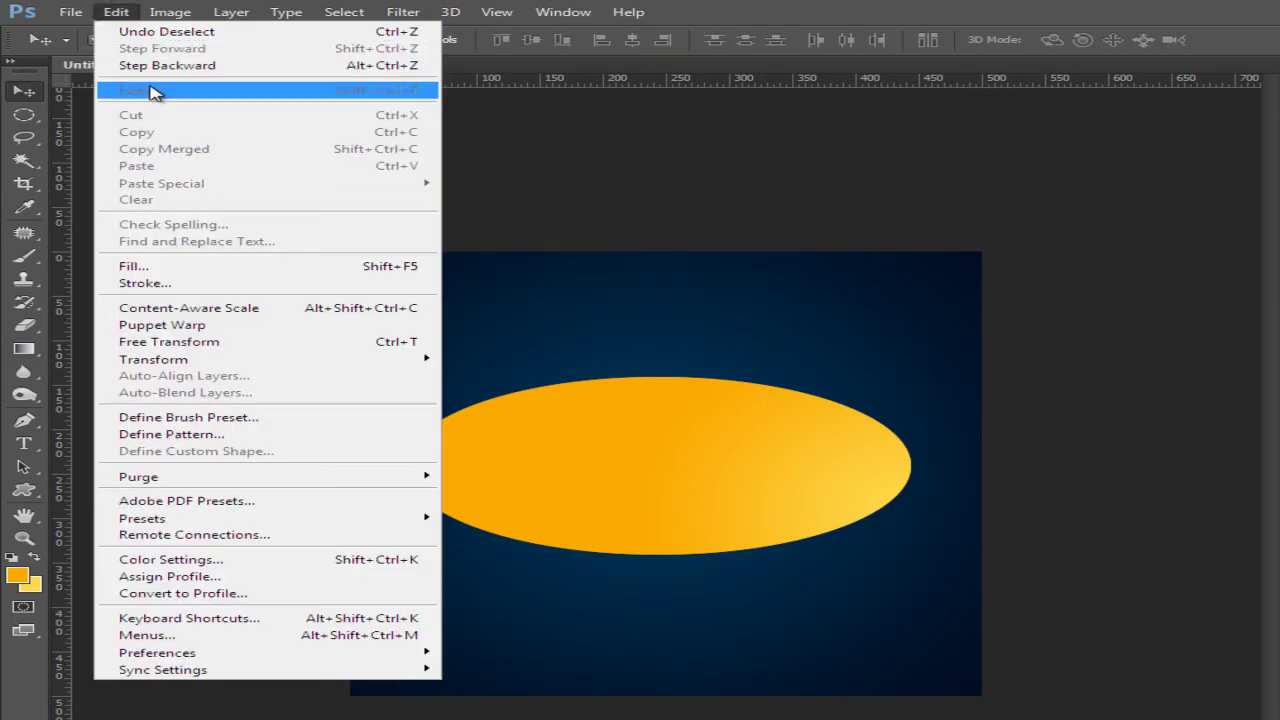
left_click(140, 342)
left_click_drag(931, 534, 939, 486)
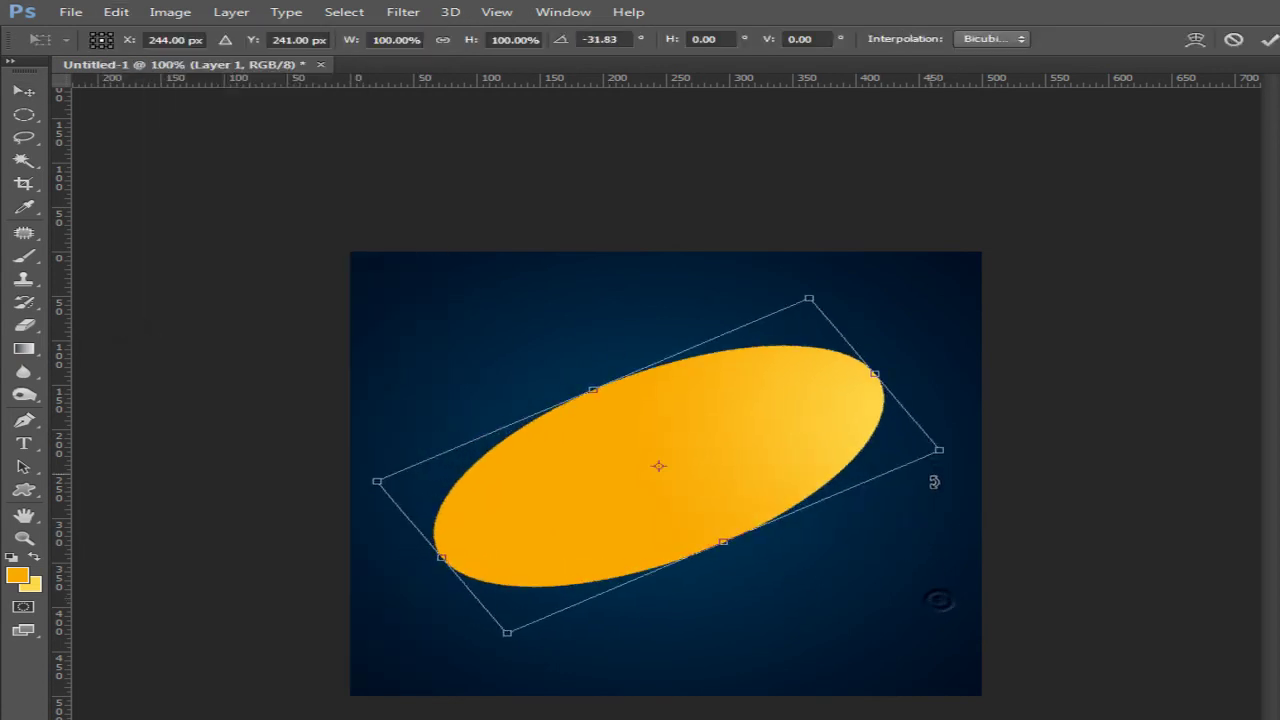
left_click_drag(729, 456, 724, 466)
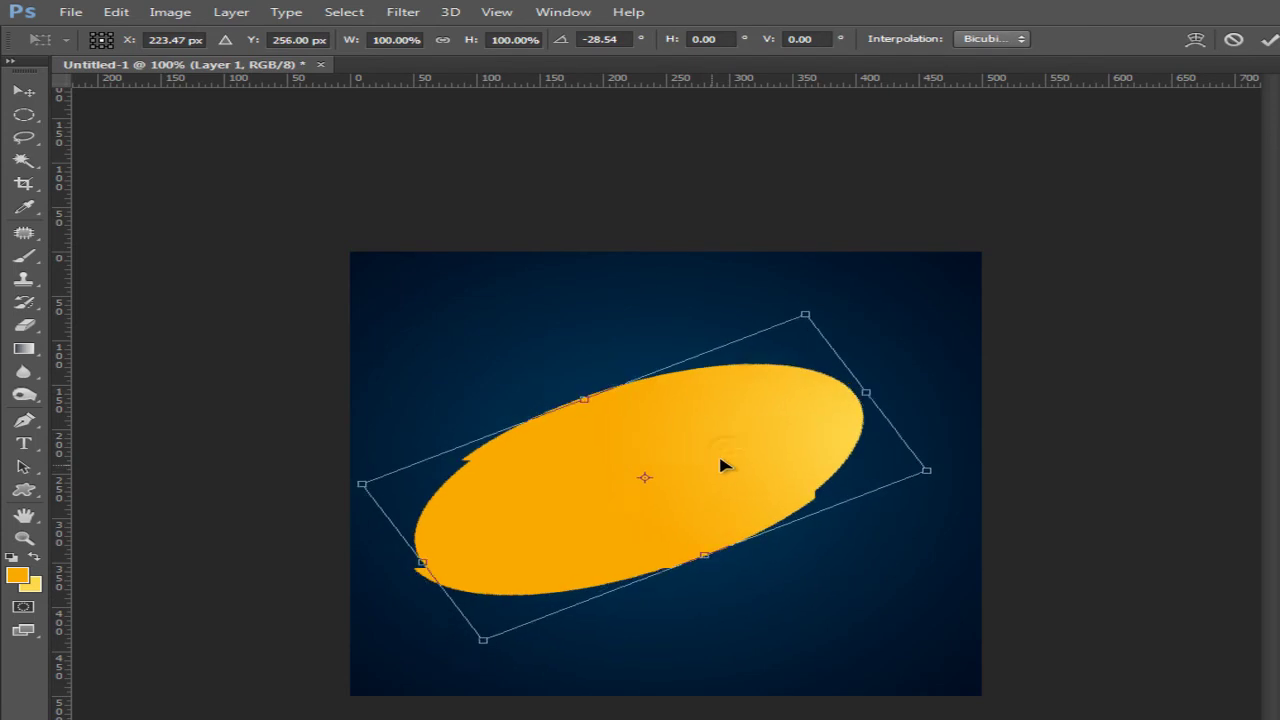
Commit the rotated oval and duplicate its layer as Layer 1 copy.
left_click(1268, 39)
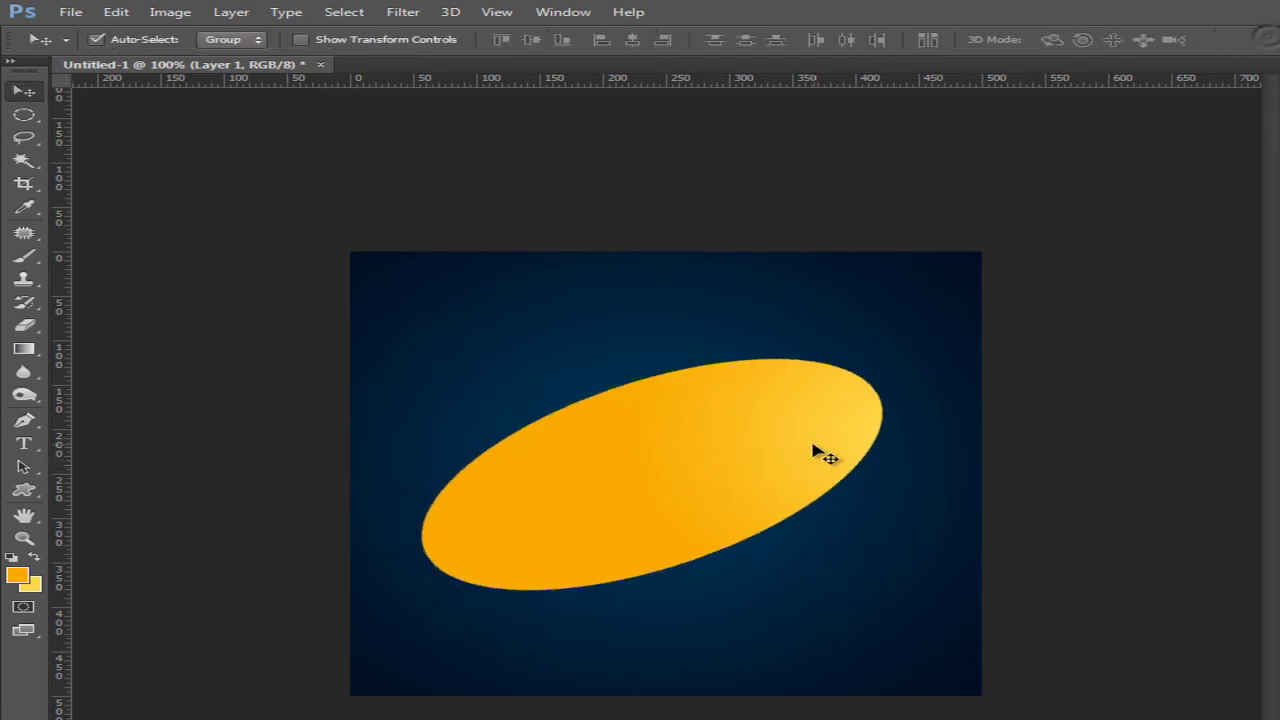
left_click_drag(811, 449, 795, 450)
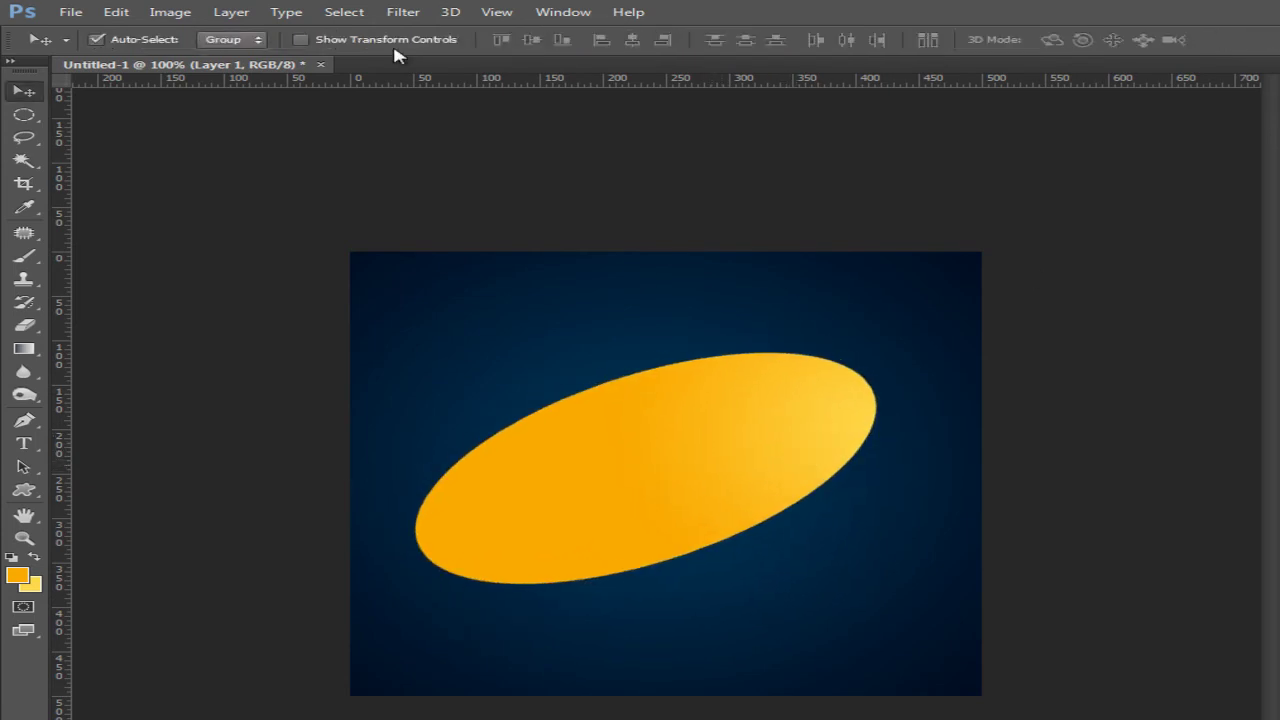
left_click(231, 12)
left_click(260, 65)
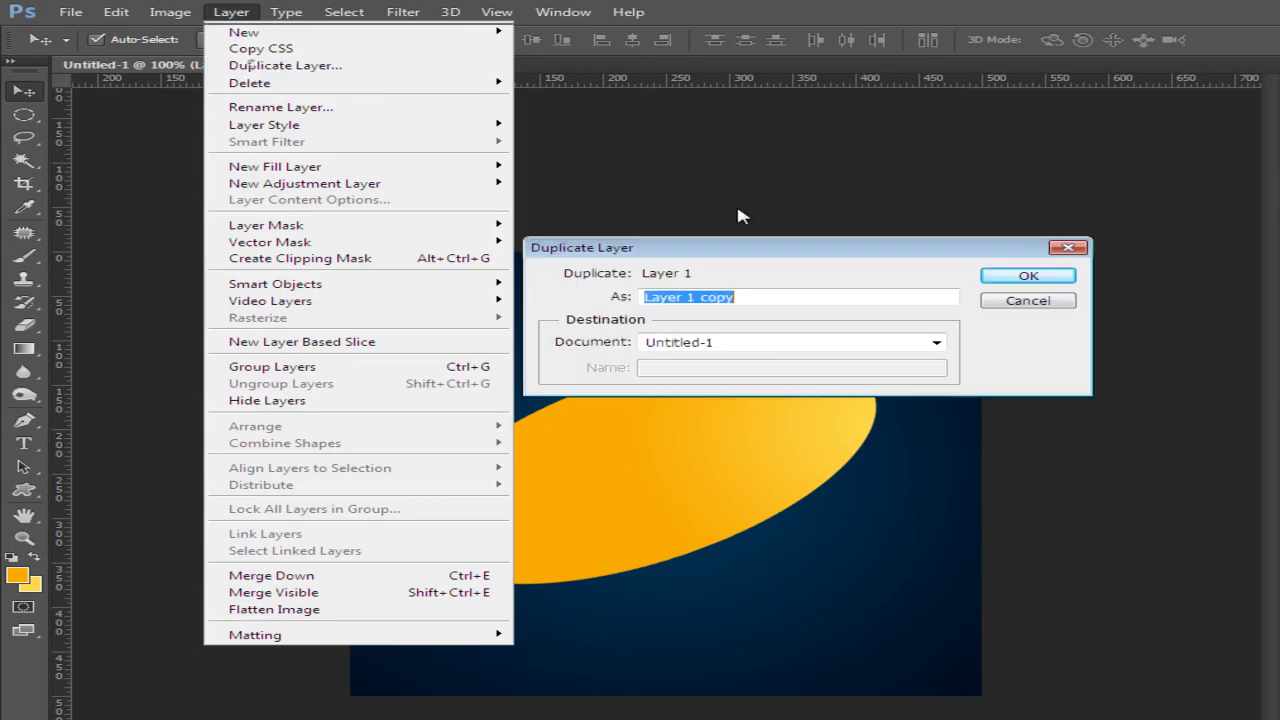
left_click(1017, 276)
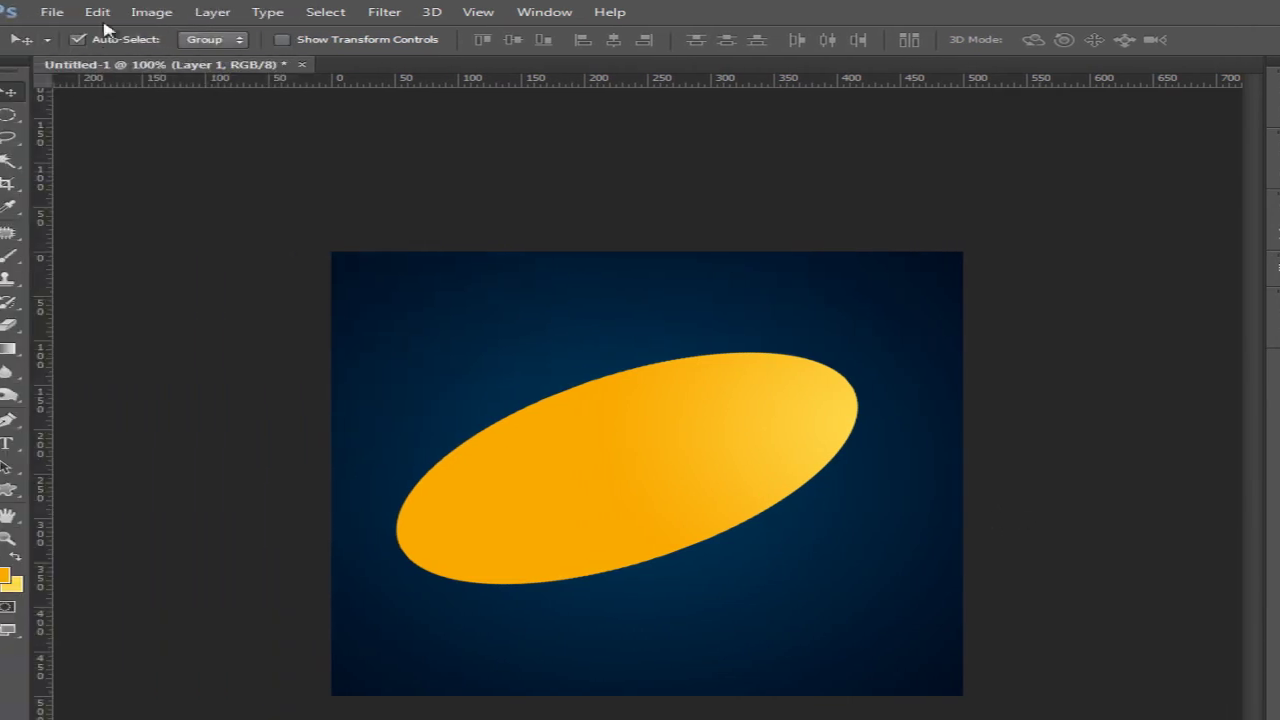
left_click(100, 12)
Fill Layer 1's oval with White at 100%, preserving transparency.
left_click(190, 264)
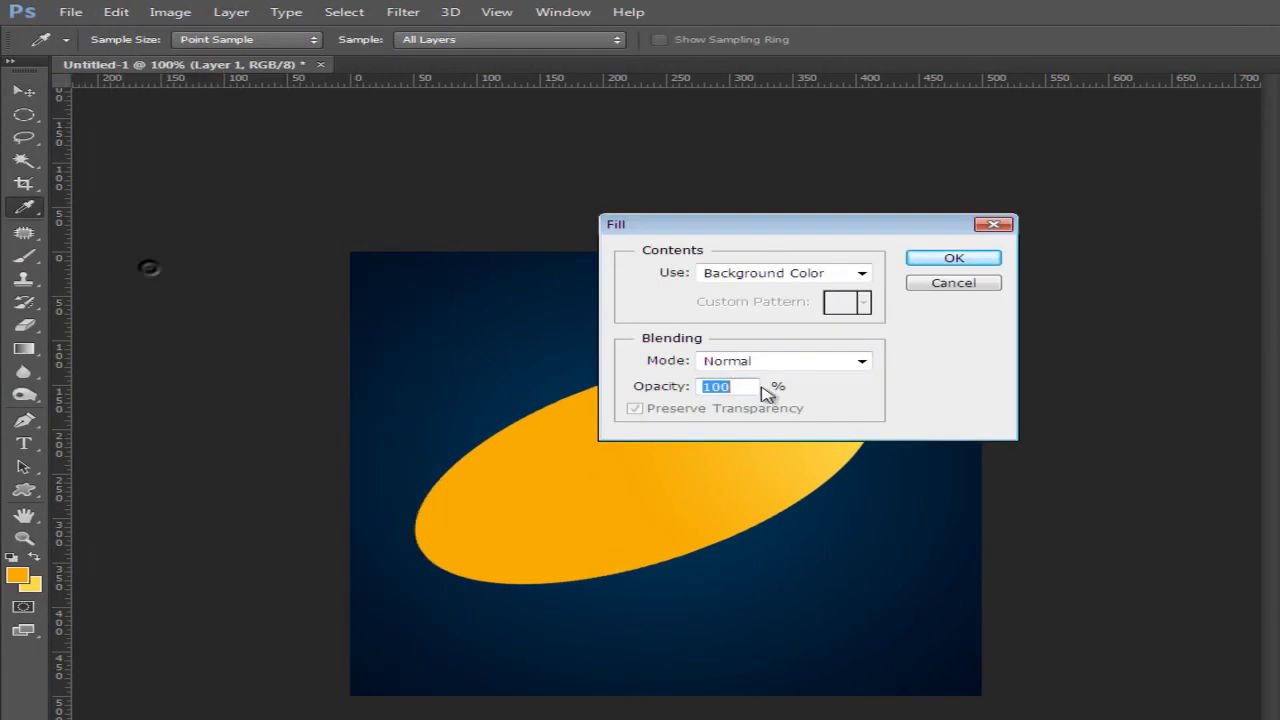
left_click(862, 274)
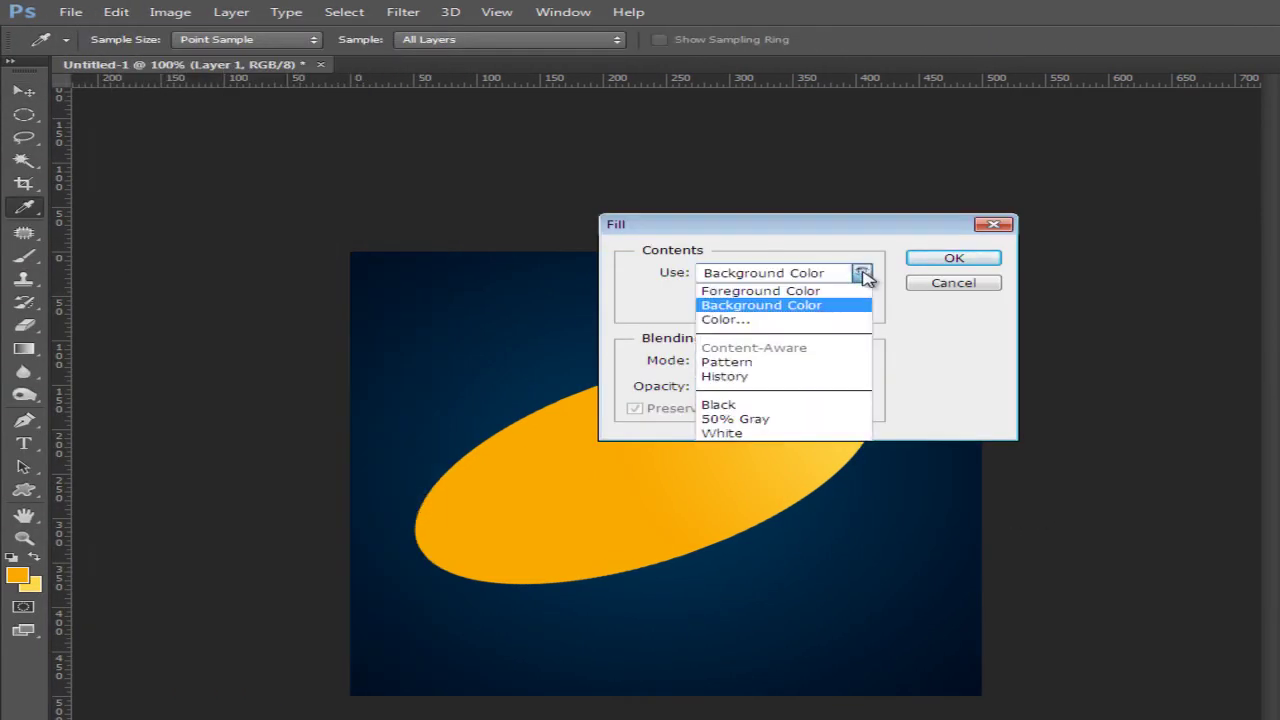
left_click(728, 433)
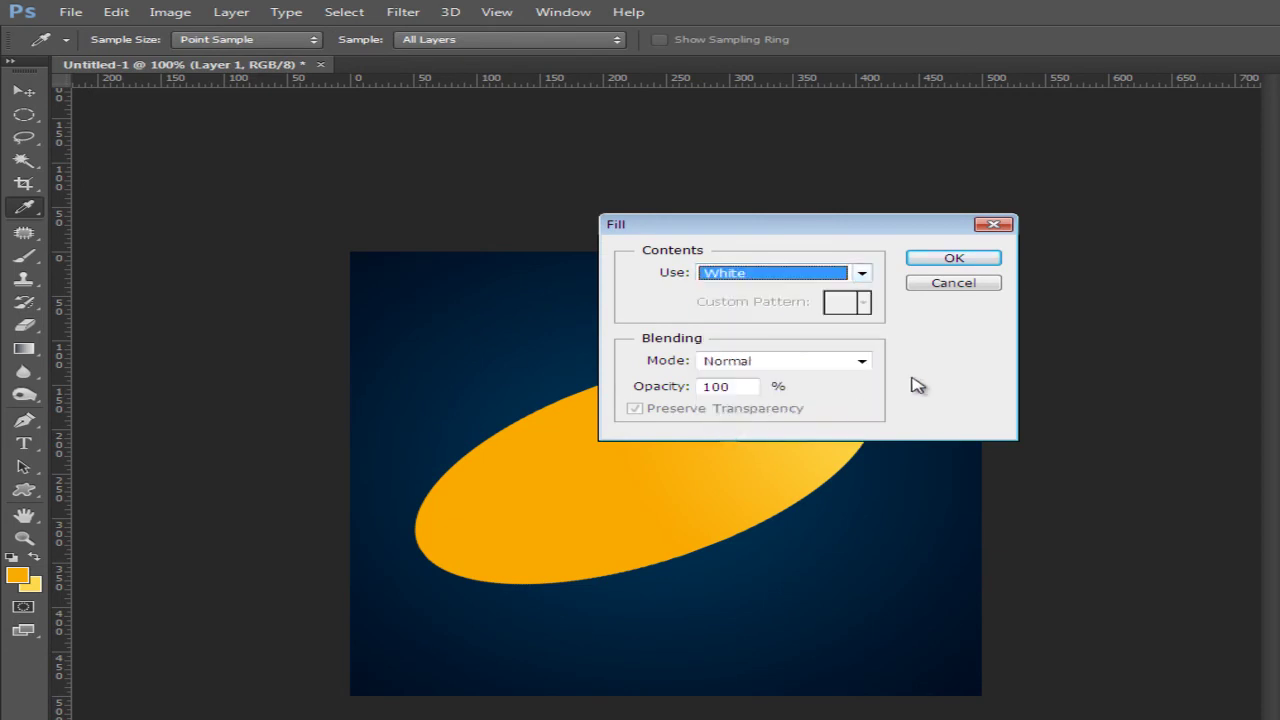
left_click(952, 259)
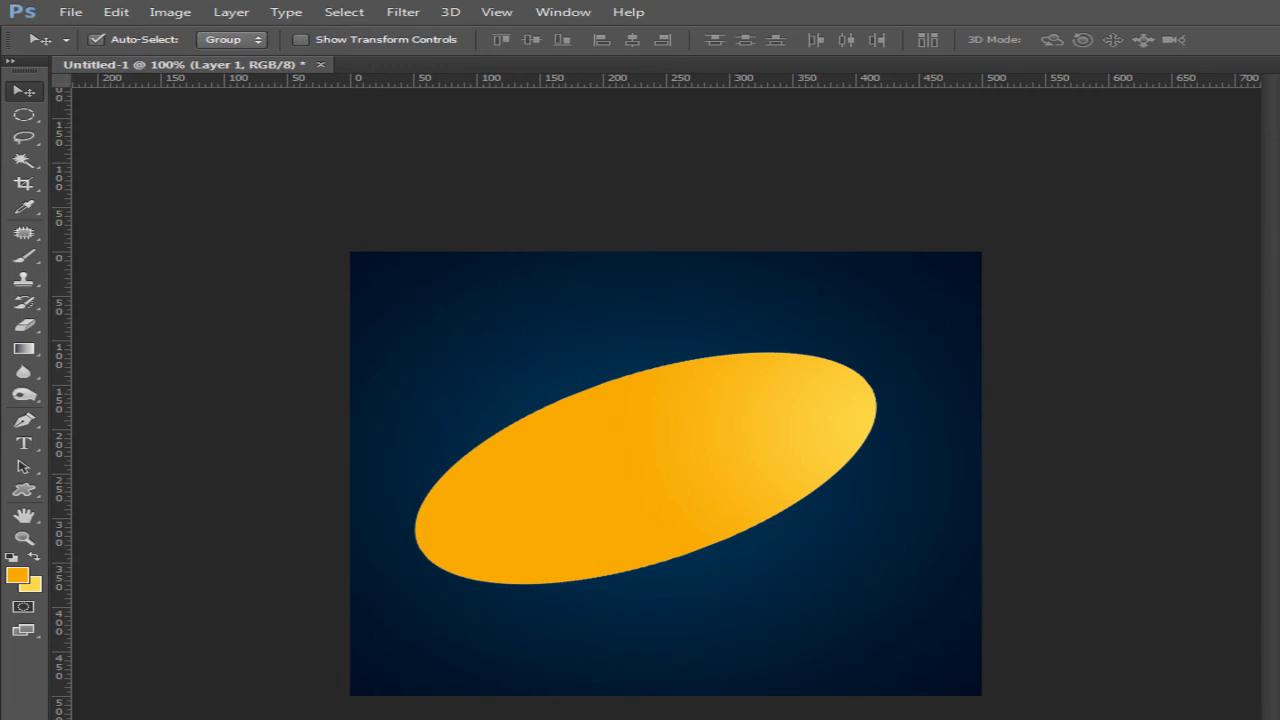
Shift the white oval left and down with a slight rotation, leaving a gold crescent.
key("shift+Left")
key("shift+Left")
key("shift+Left")
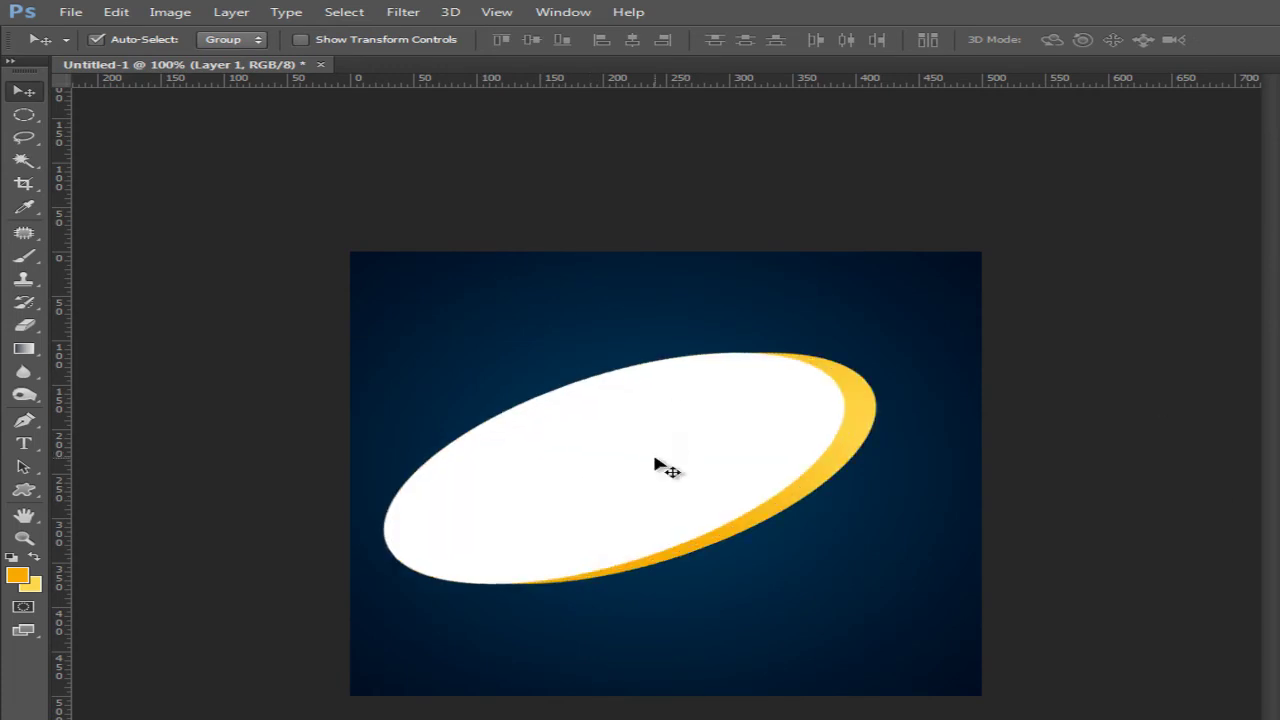
key("ctrl+t")
left_click_drag(758, 436, 700, 458)
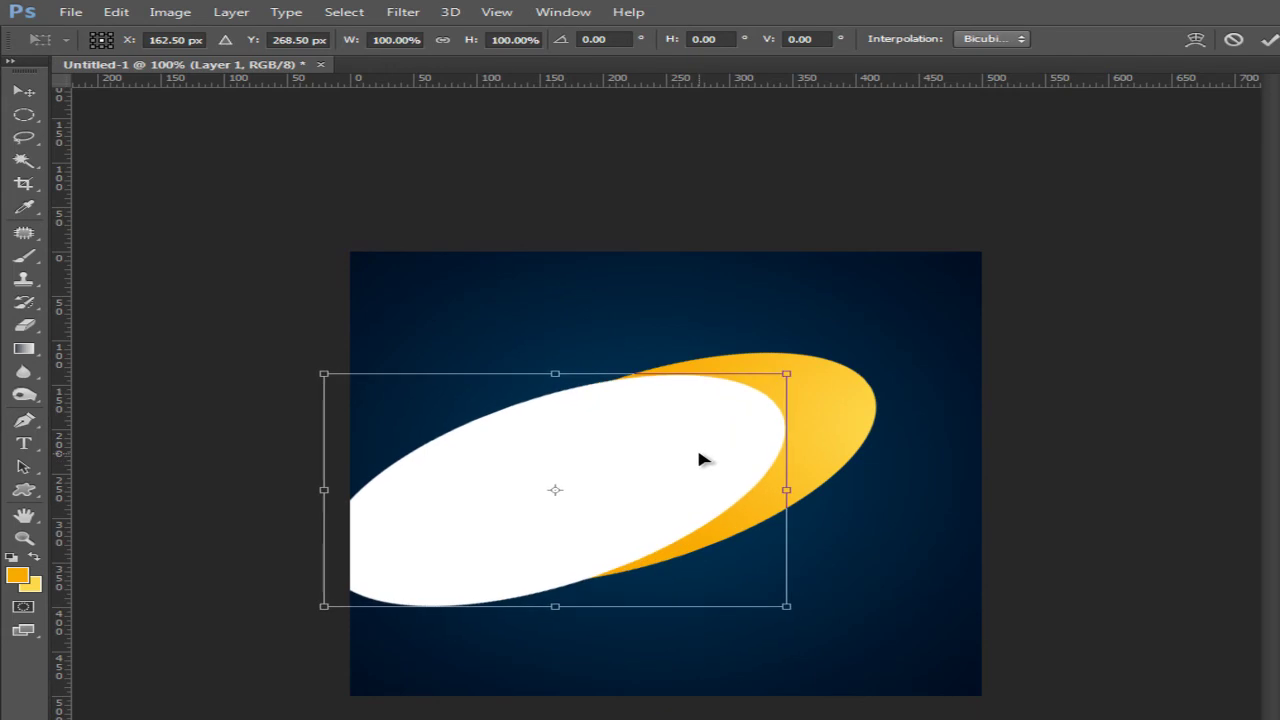
left_click_drag(698, 458, 684, 461)
left_click_drag(824, 458, 805, 463)
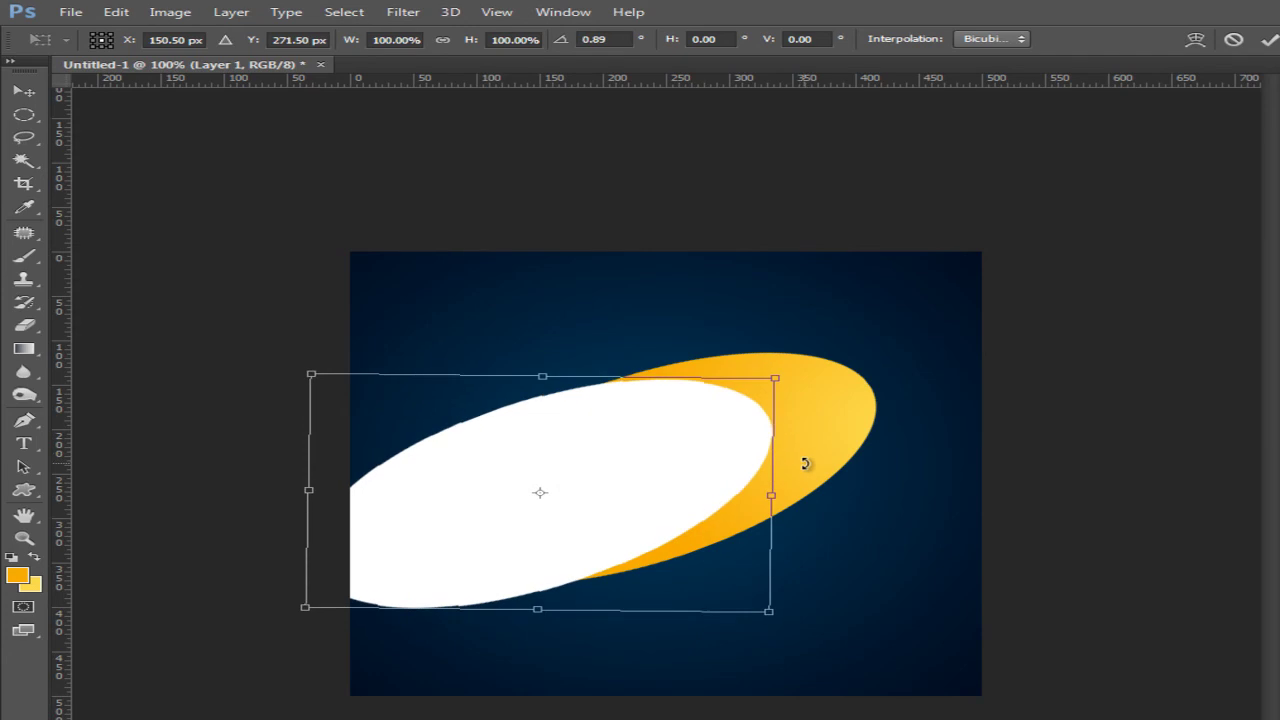
left_click_drag(672, 455, 653, 459)
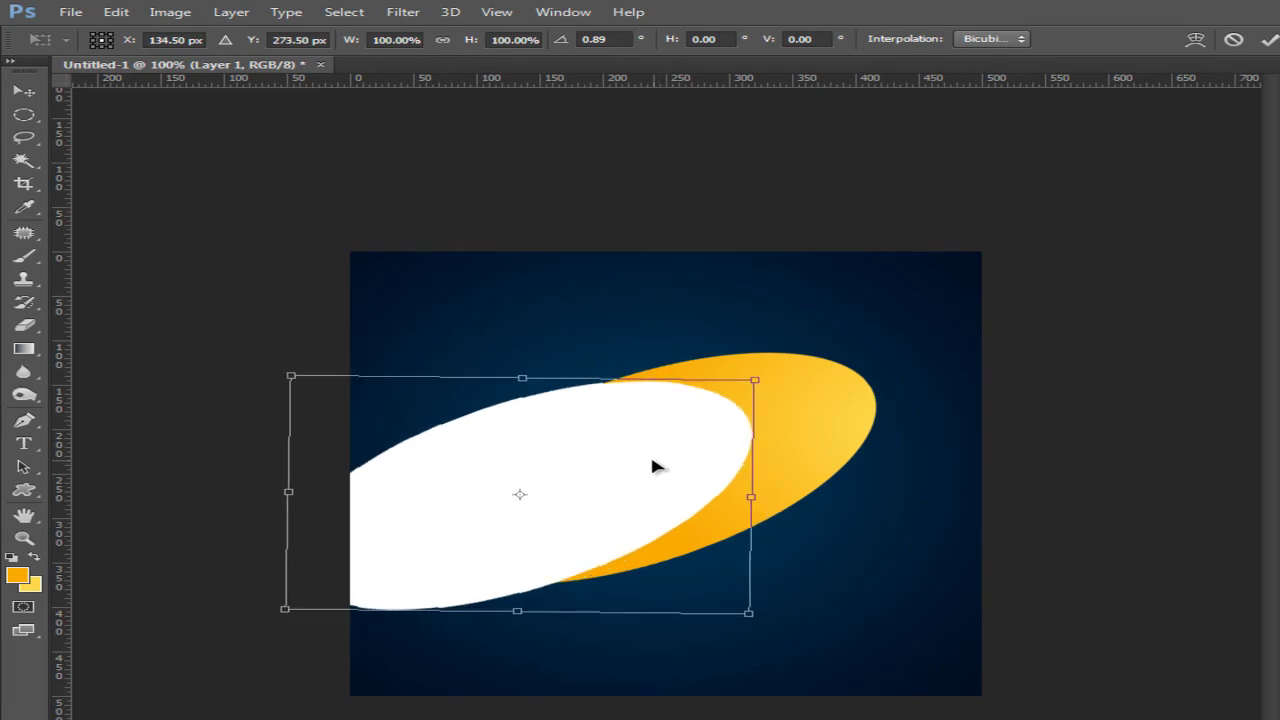
left_click_drag(653, 460, 671, 464)
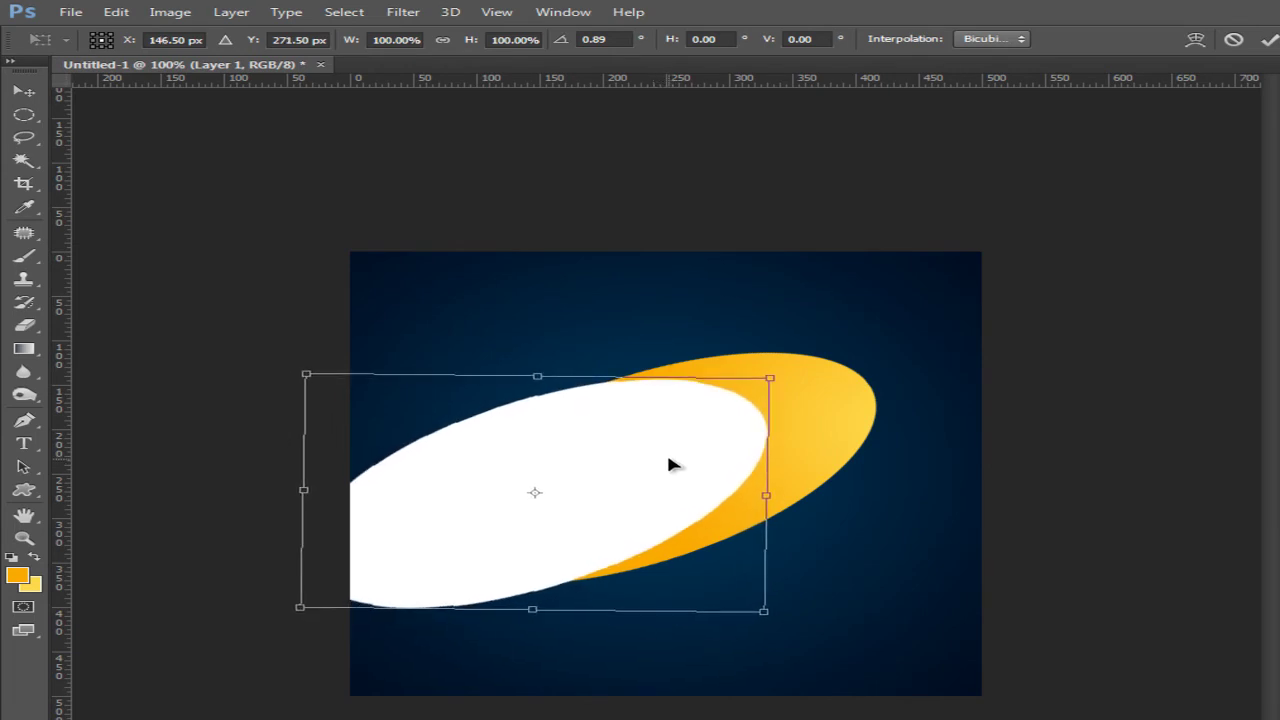
key("Return")
Compare against the plain oval, restore the offset, and load the white oval's outline.
key("Delete")
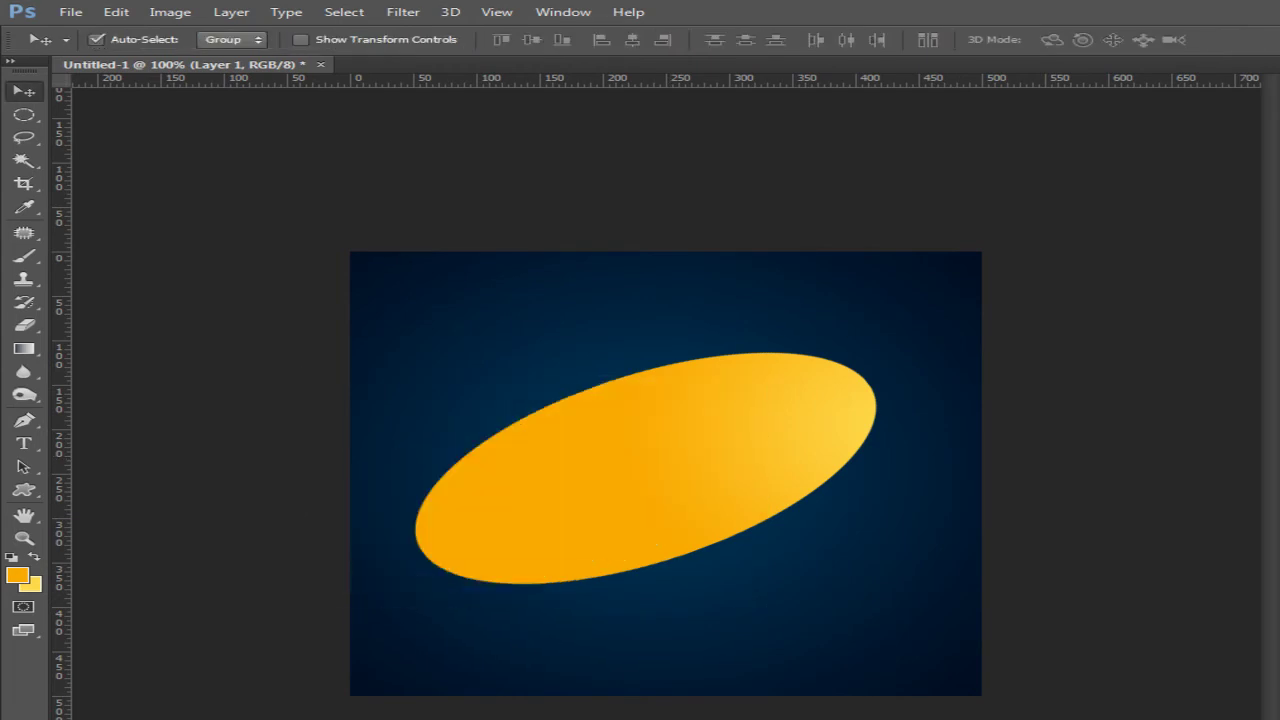
key("ctrl+z")
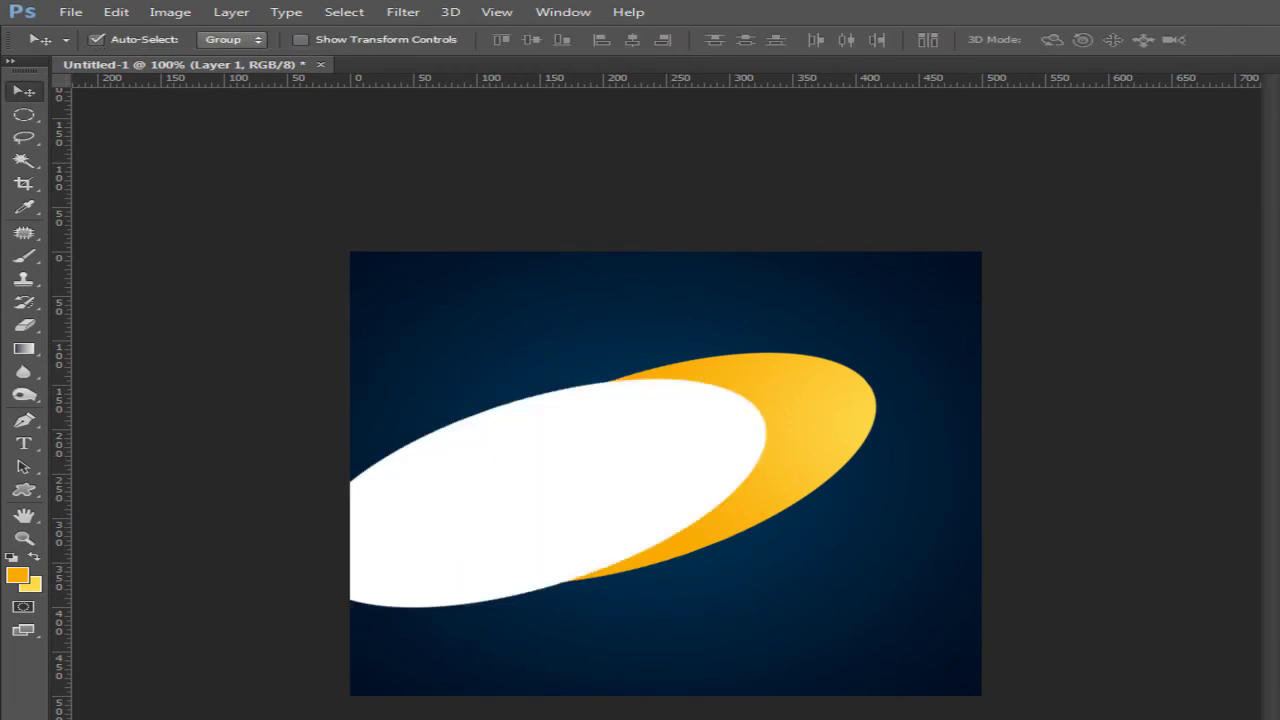
key("ctrl+j")
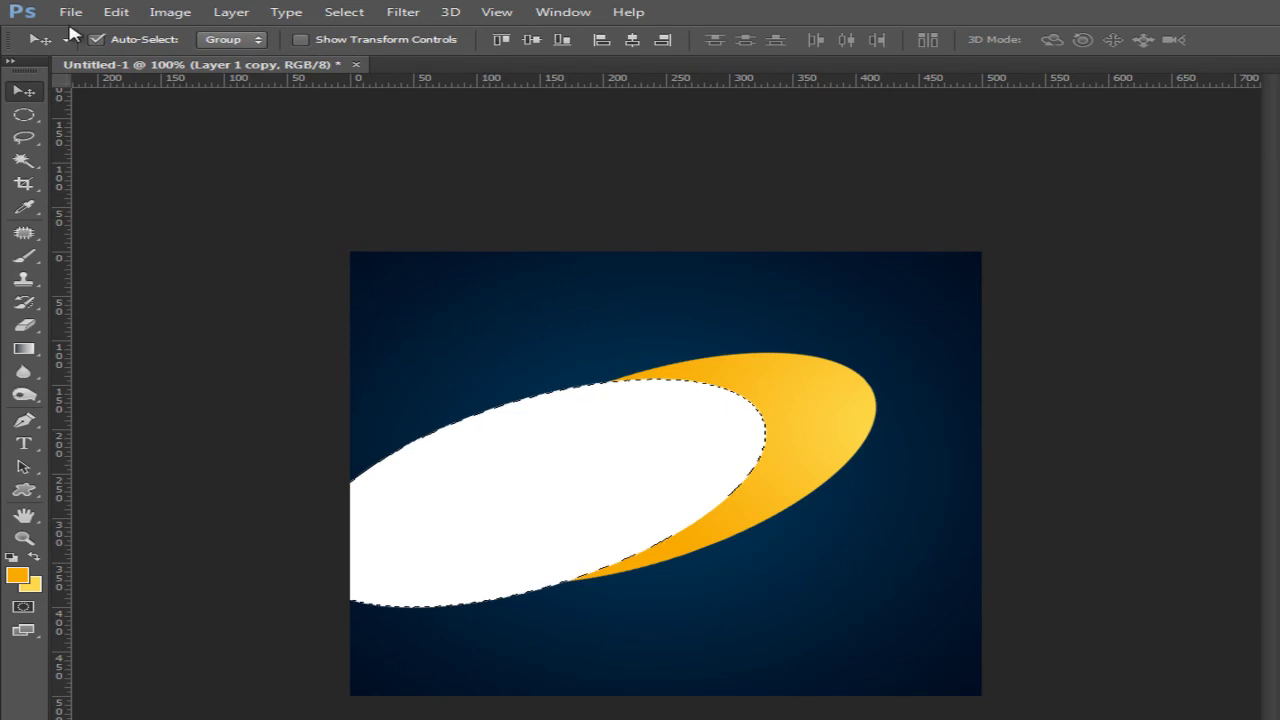
Clear the pixels inside the selection, deselect, and move the white oval right.
left_click(116, 12)
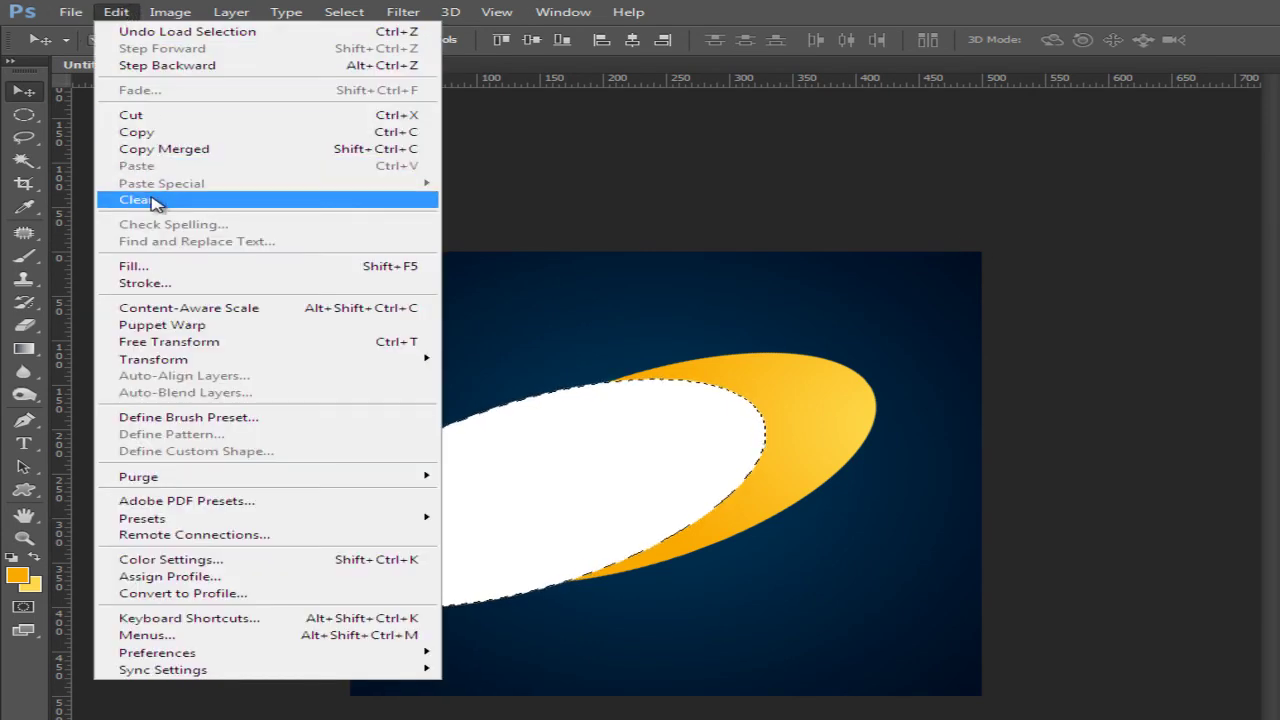
left_click(155, 201)
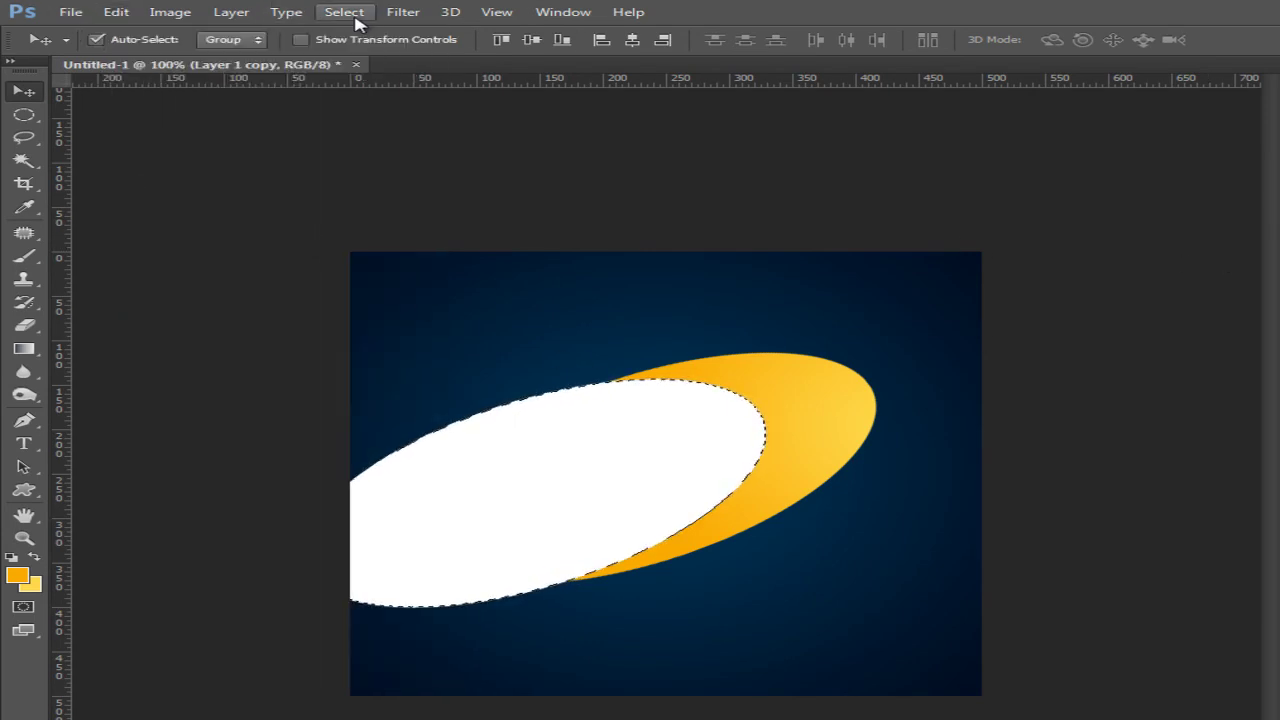
left_click(344, 12)
left_click(398, 48)
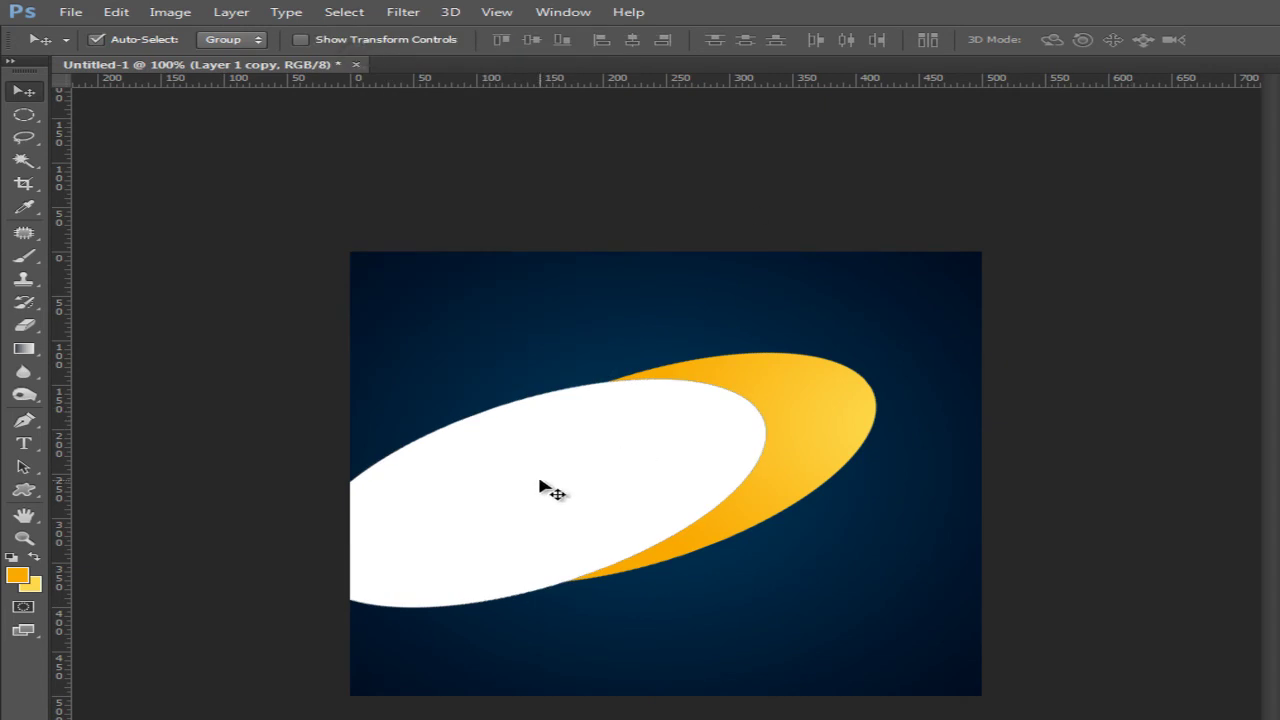
left_click_drag(538, 487, 603, 481)
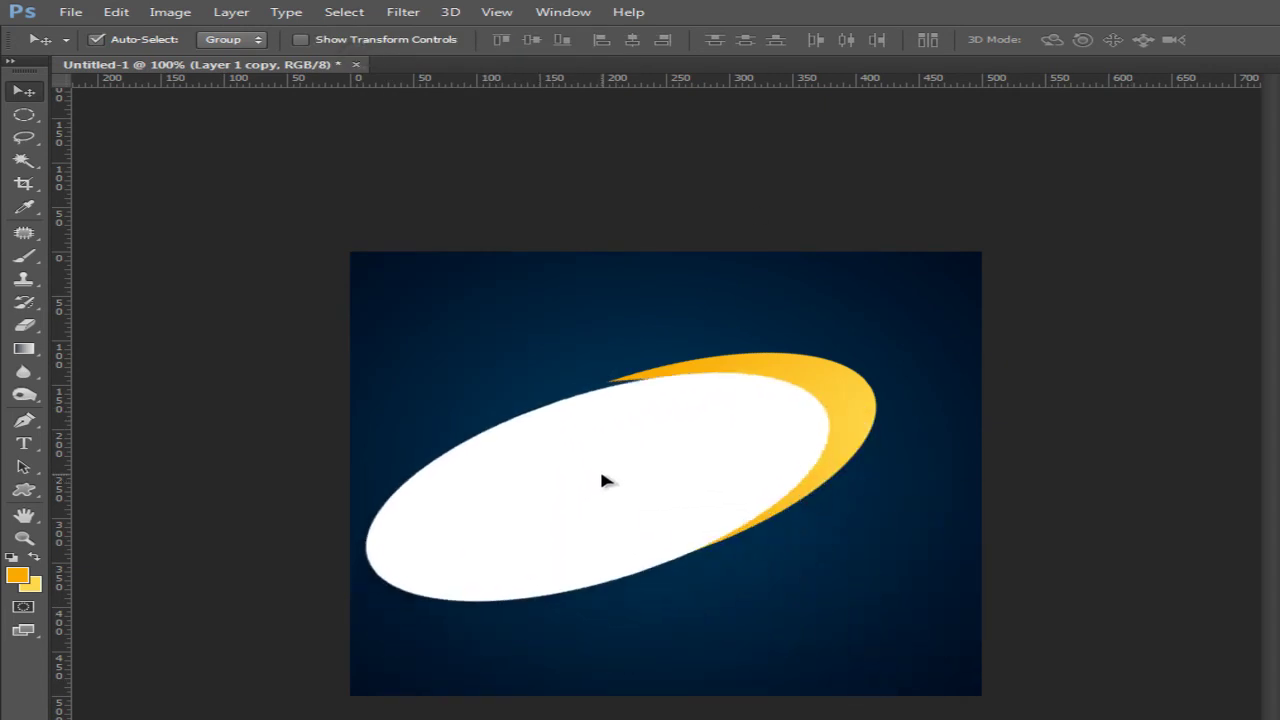
Scale the white oval to about two thirds, flatten it and tilt it to about −20°.
left_click(115, 12)
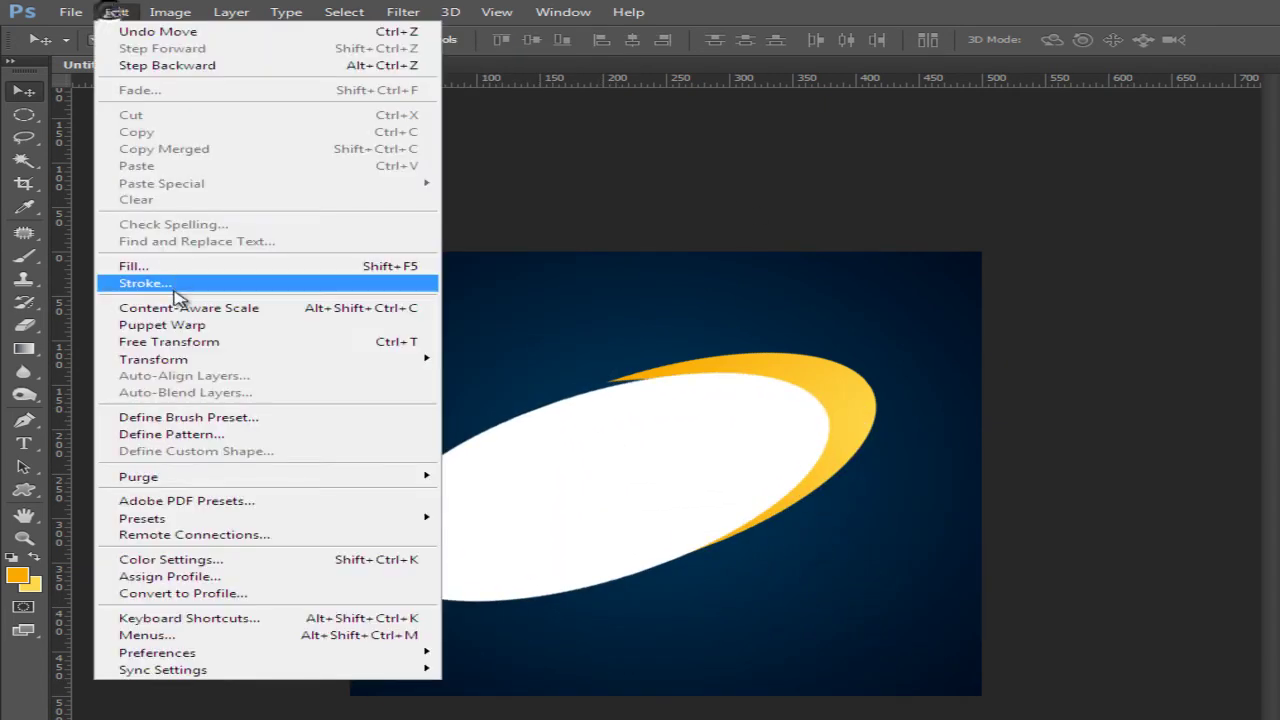
left_click(166, 341)
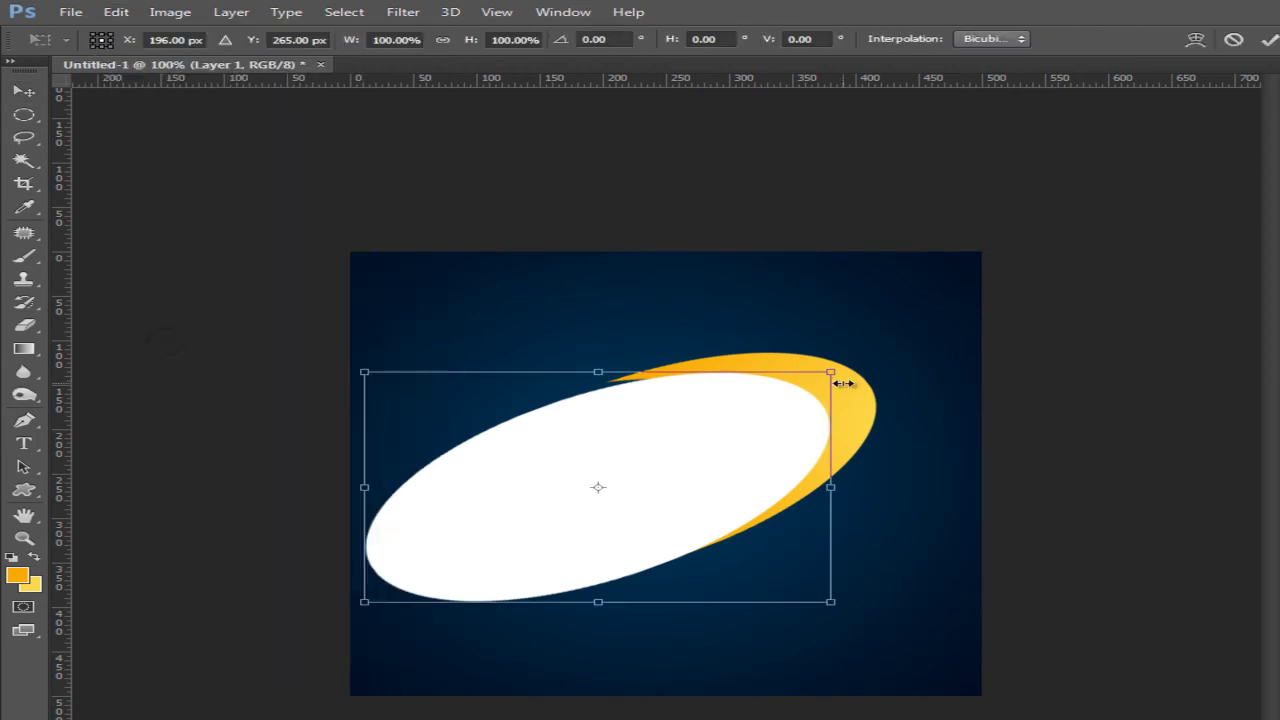
left_click_drag(834, 371, 773, 417)
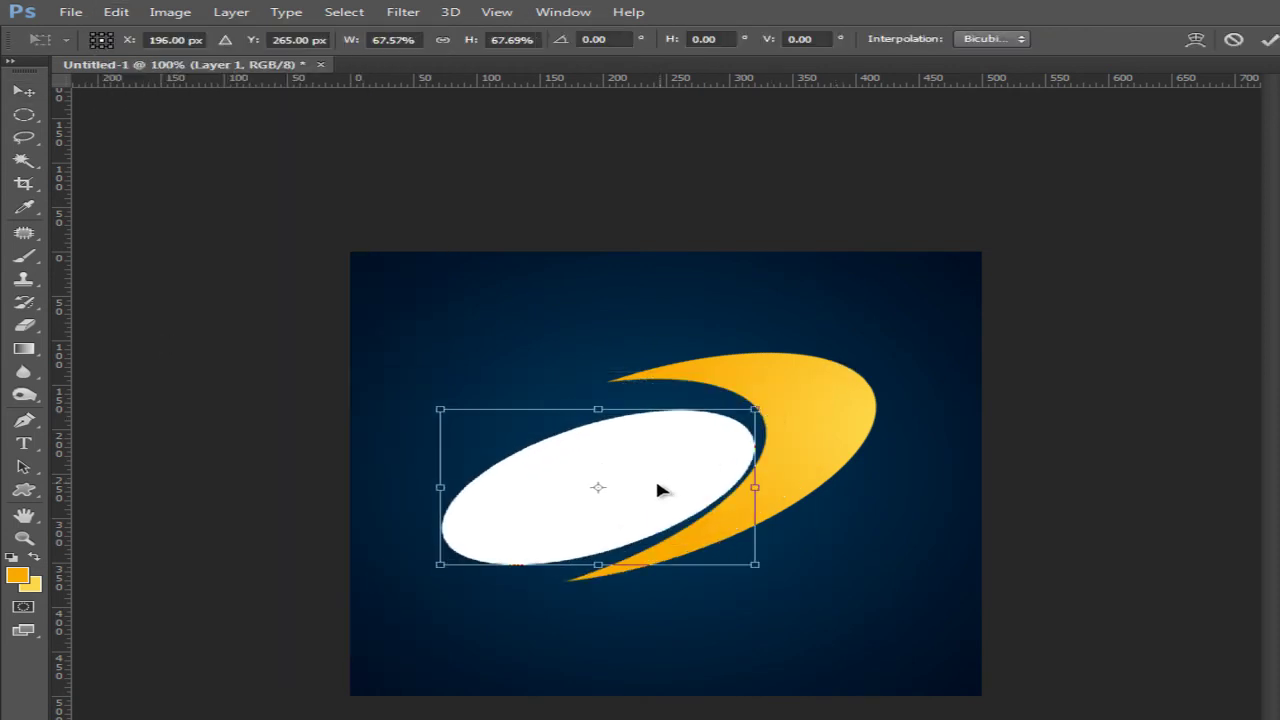
left_click_drag(659, 489, 662, 510)
left_click_drag(862, 585, 873, 553)
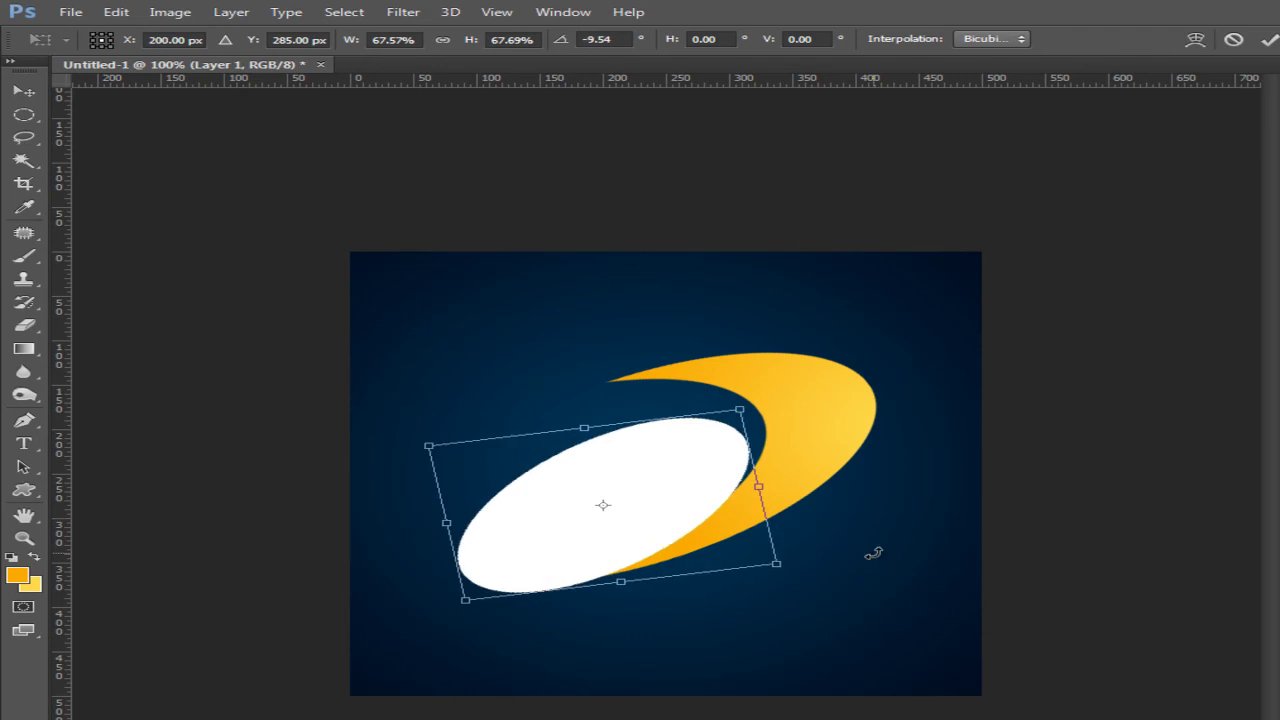
left_click_drag(587, 425, 608, 477)
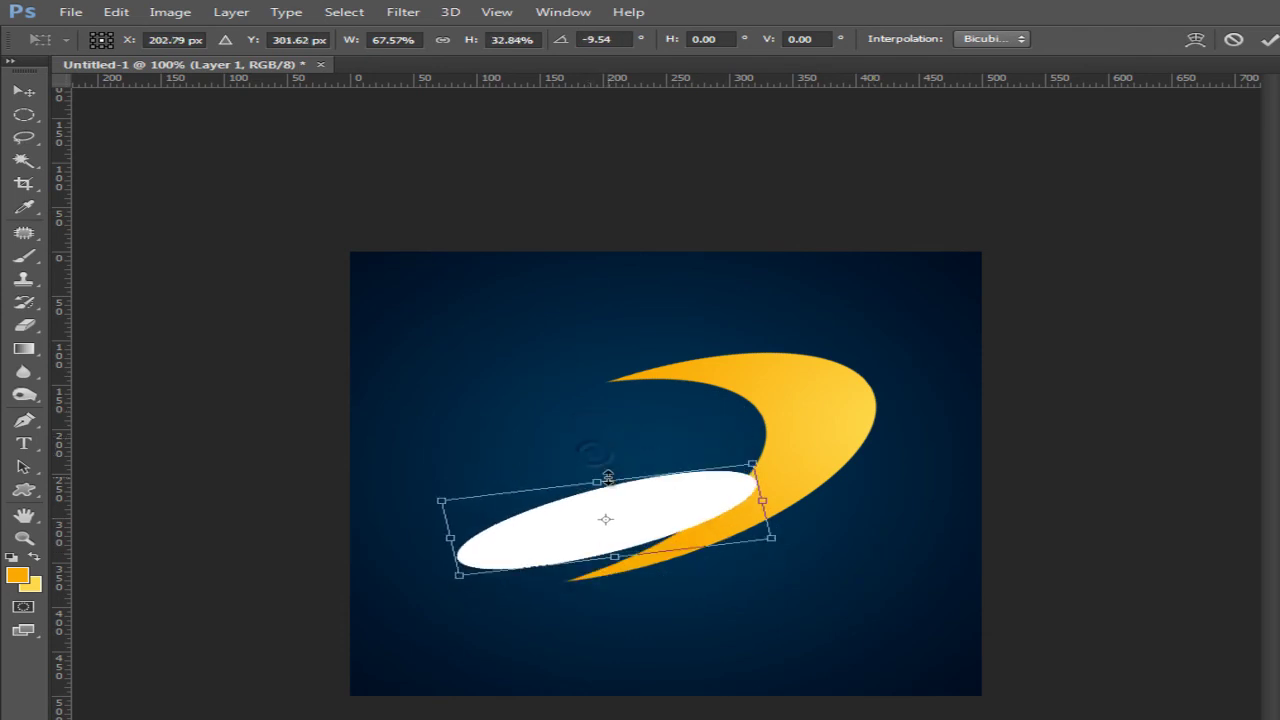
left_click_drag(806, 577, 810, 563)
left_click_drag(643, 534, 710, 533)
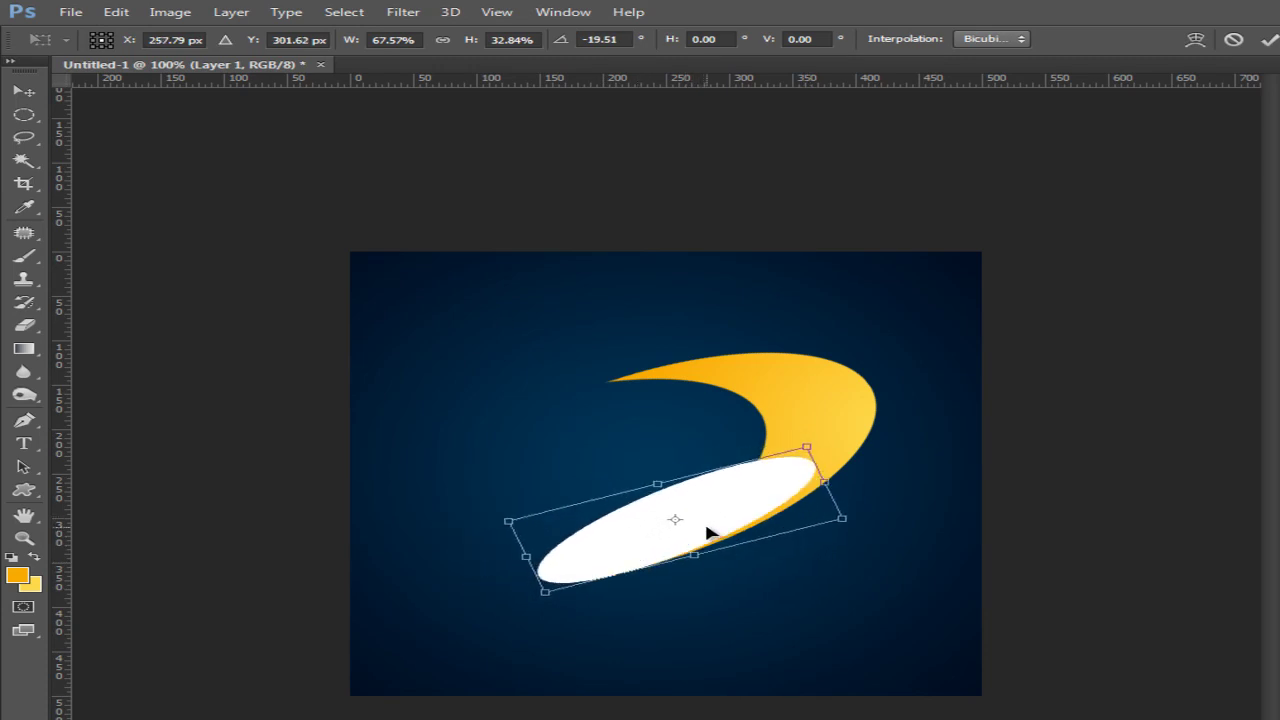
key("Return")
Stack the gold swoosh layer above the white oval and fine-tune the oval's position.
left_click_drag(1113, 428, 1100, 384)
mouse_move(291, 532)
left_mouse_down()
mouse_move(292, 520)
mouse_move(283, 527)
left_mouse_up()
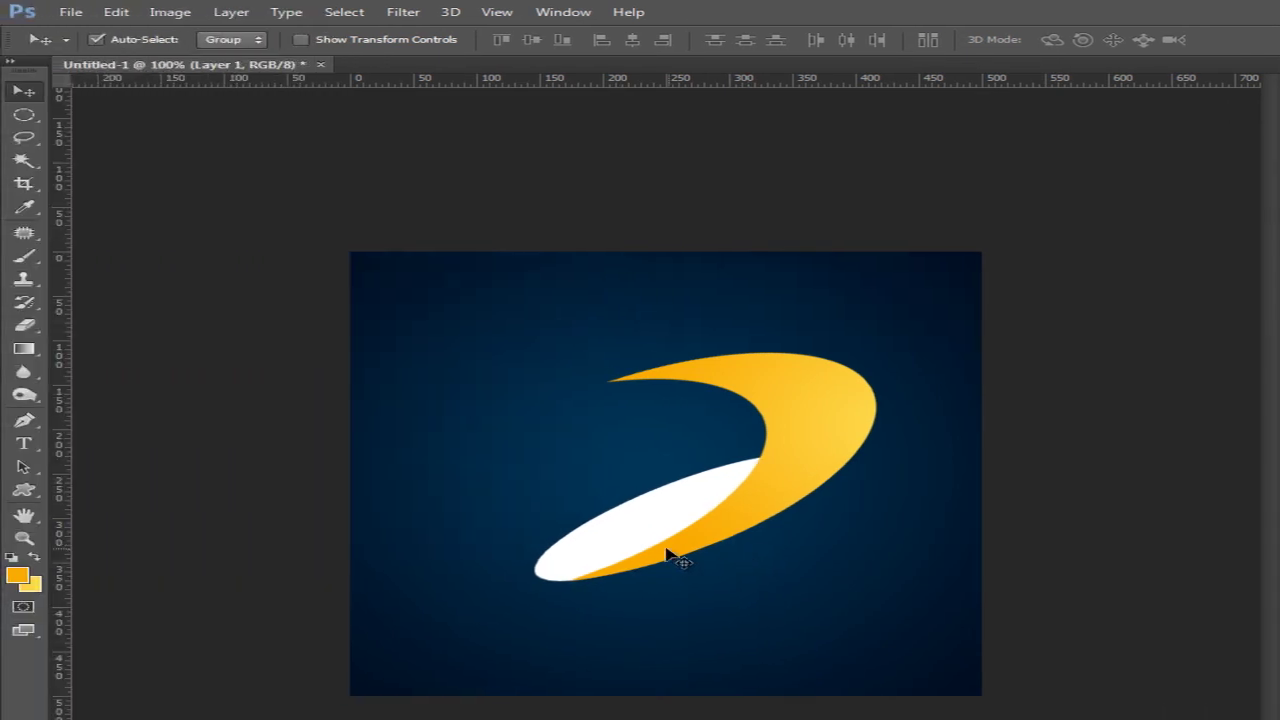
left_click_drag(620, 540, 640, 534)
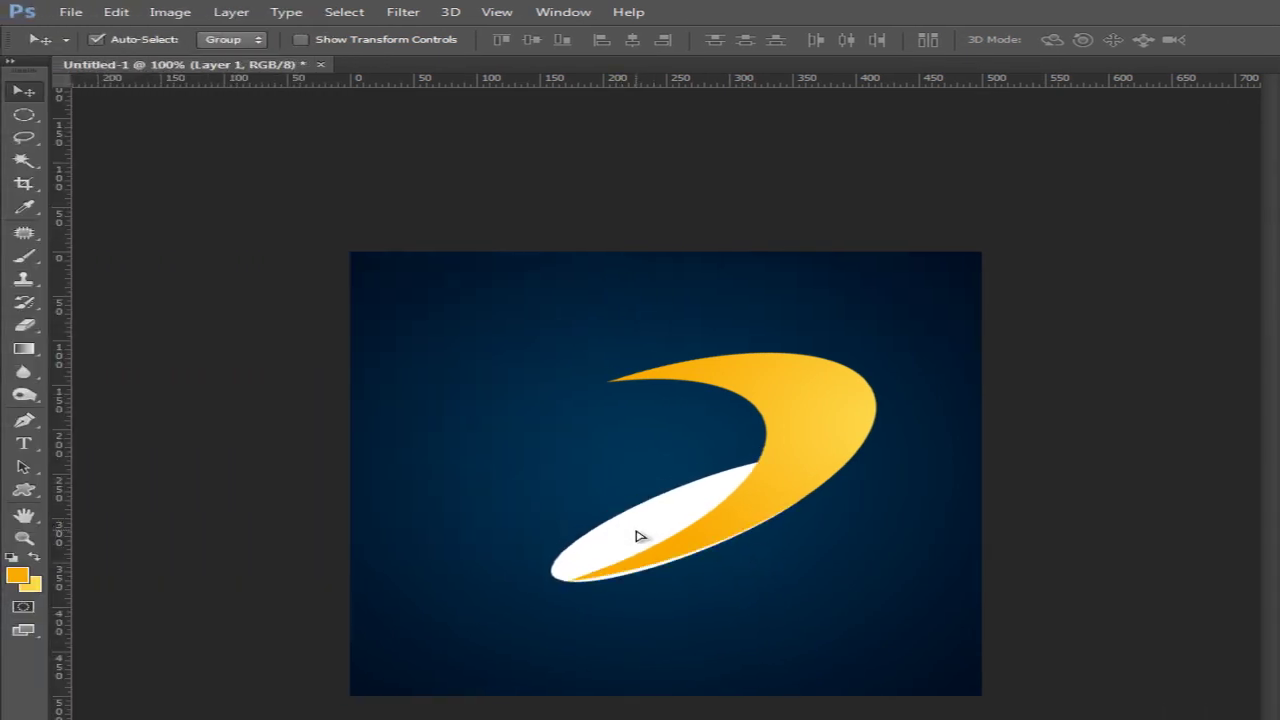
Nudge the lower white ellipse up, squash and tilt it, then duplicate it up-left.
key("Up")
key("Up")
key("Up")
key("Up")
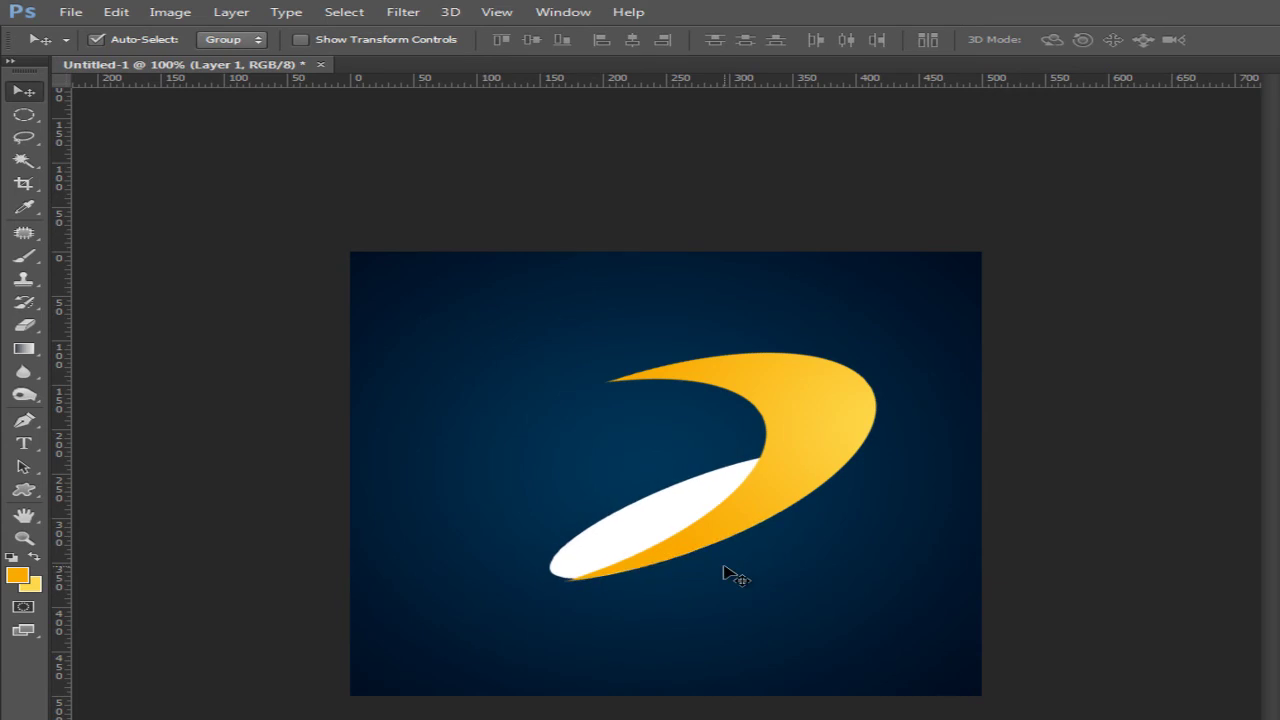
key("ctrl+t")
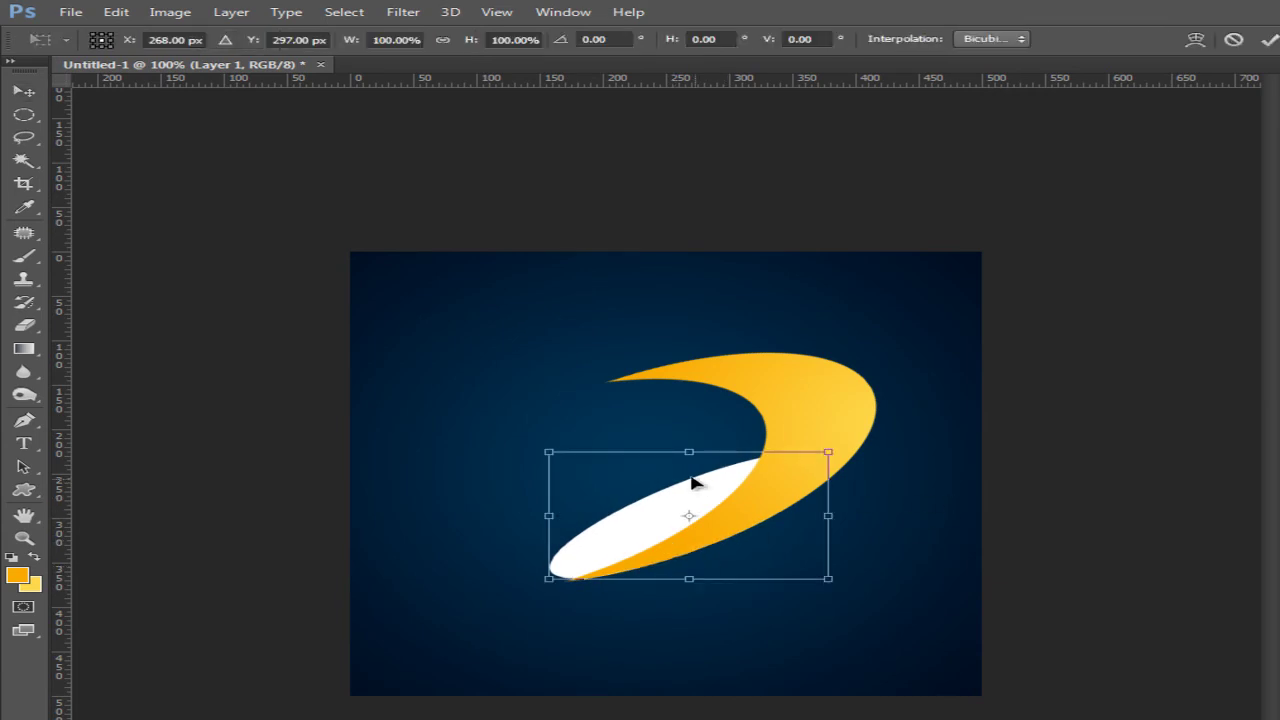
left_click_drag(688, 453, 690, 460)
left_click_drag(858, 602, 869, 595)
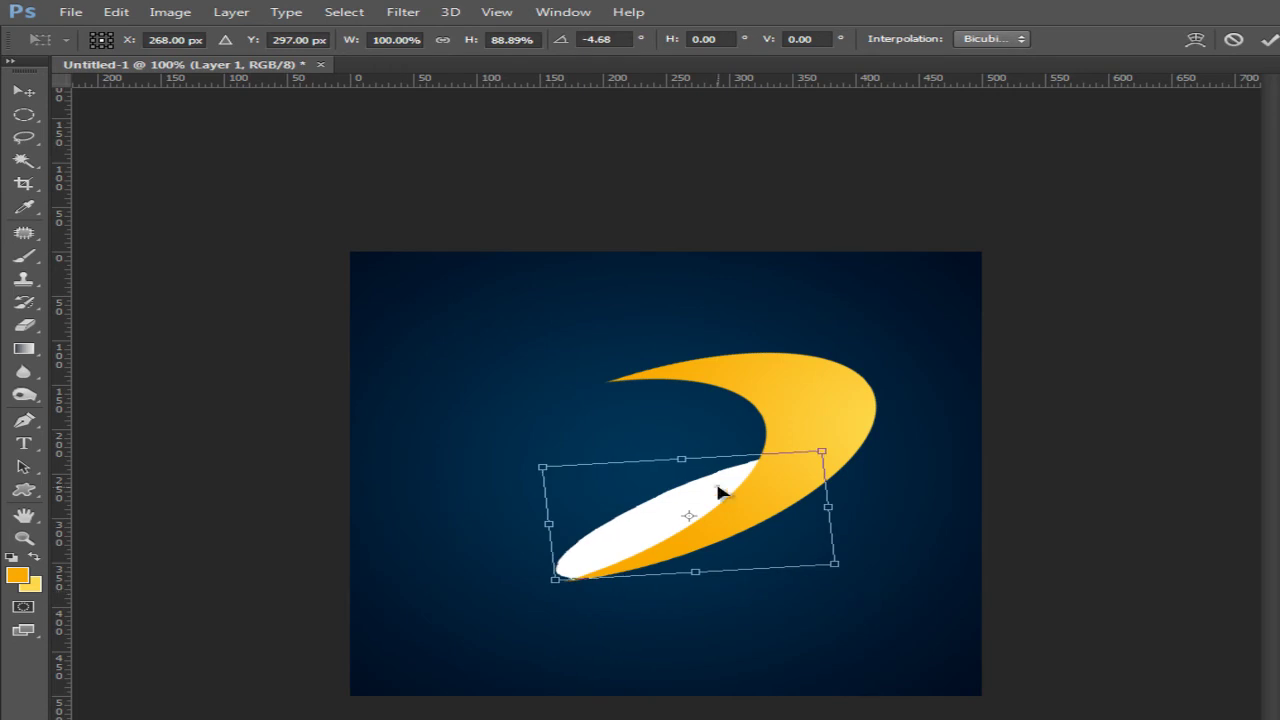
key("Return")
mouse_move(677, 503)
left_mouse_down()
mouse_move(621, 420)
mouse_move(675, 412)
left_mouse_up()
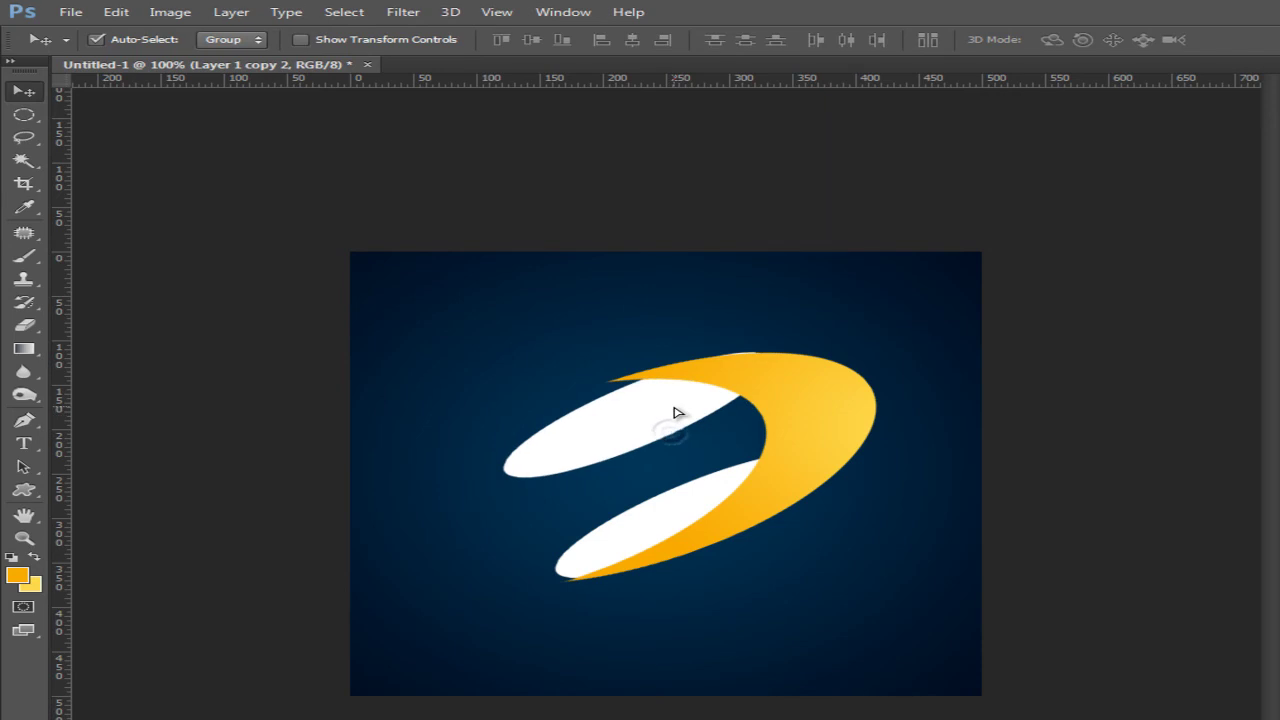
Rotate the copied upper ellipse level, scale it to about 59%, and move it up-right.
key("ctrl+t")
left_click_drag(921, 316, 949, 415)
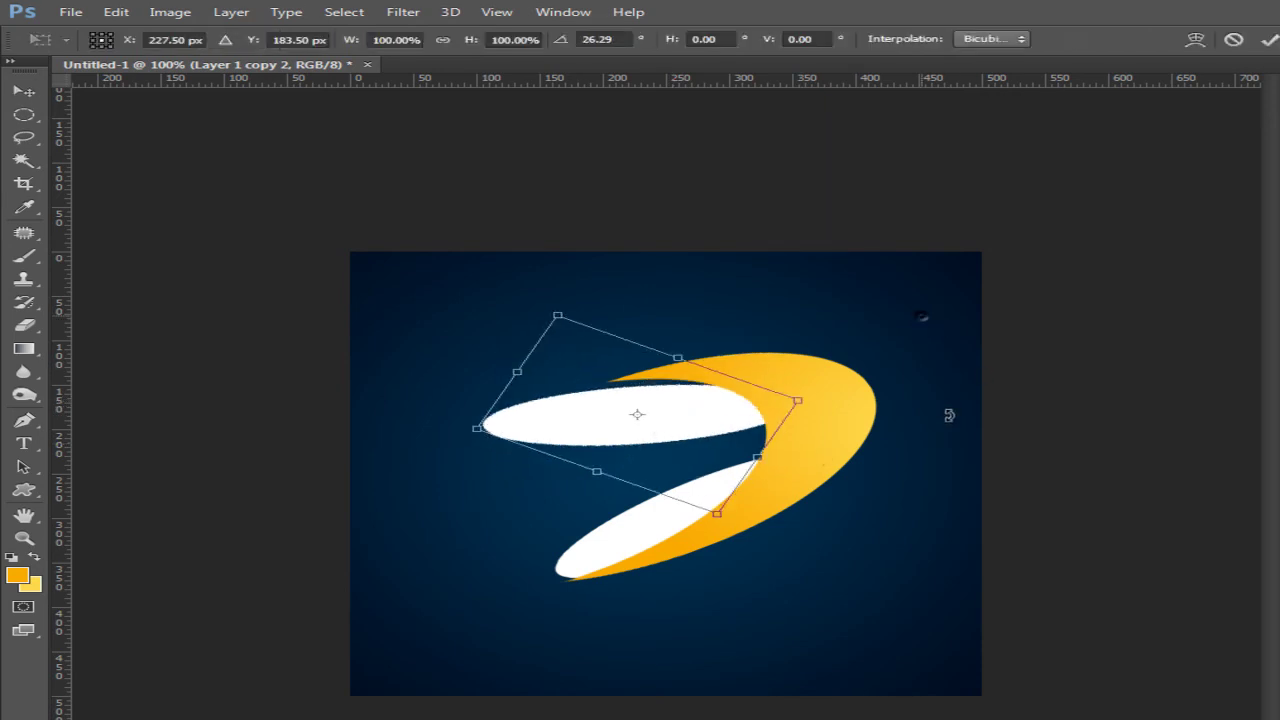
left_click_drag(806, 399, 718, 405)
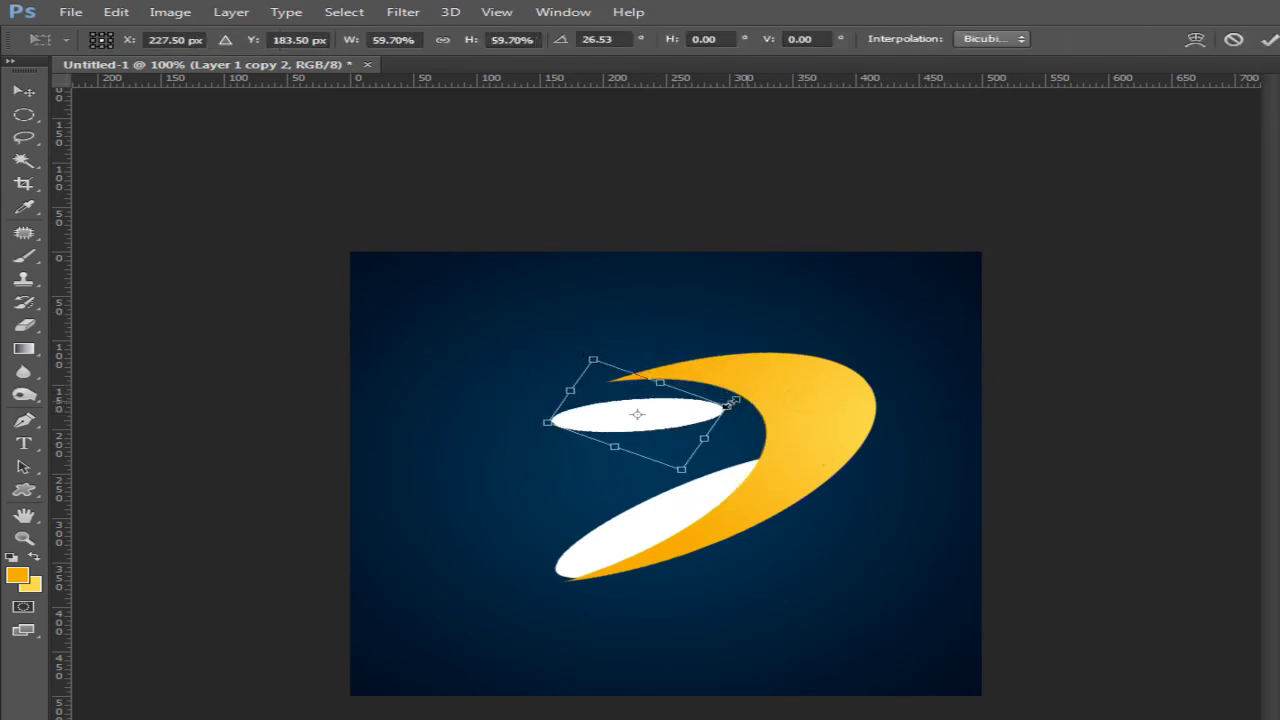
left_click_drag(601, 421, 629, 394)
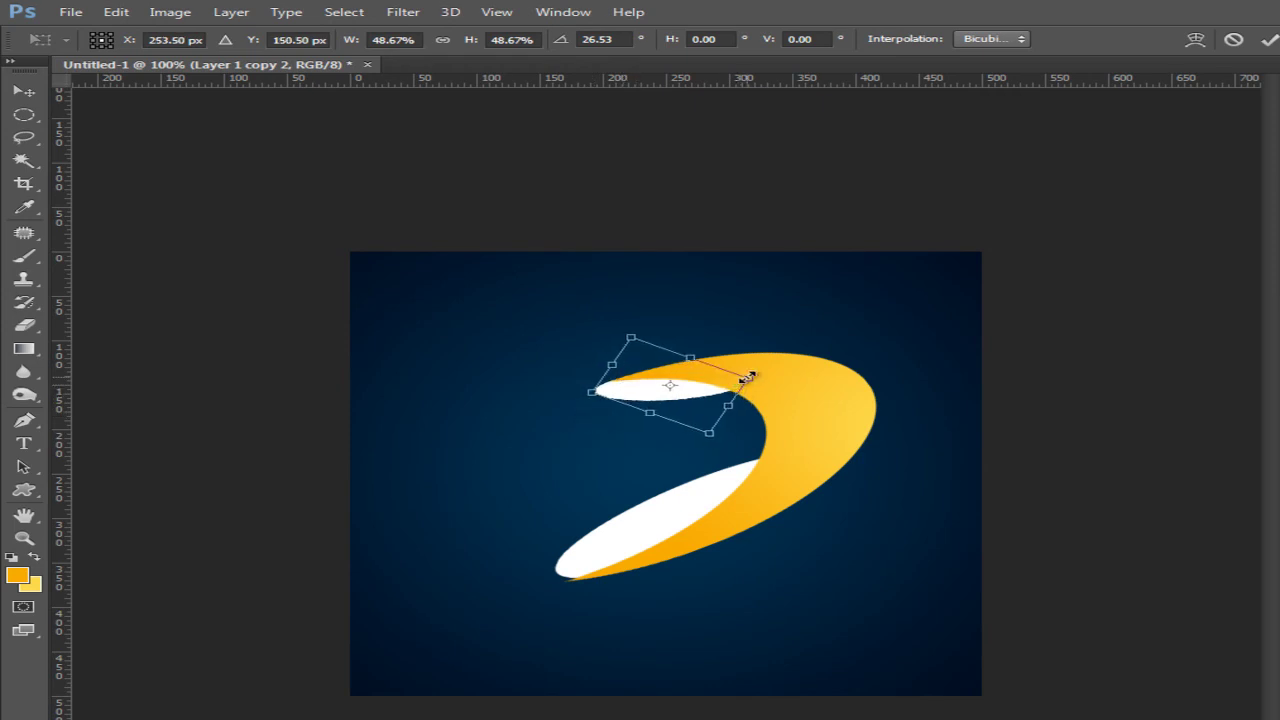
left_click_drag(745, 386, 765, 376)
mouse_move(640, 391)
left_mouse_down()
mouse_move(632, 402)
mouse_move(650, 396)
left_mouse_up()
key("Up")
key("Up")
key("Up")
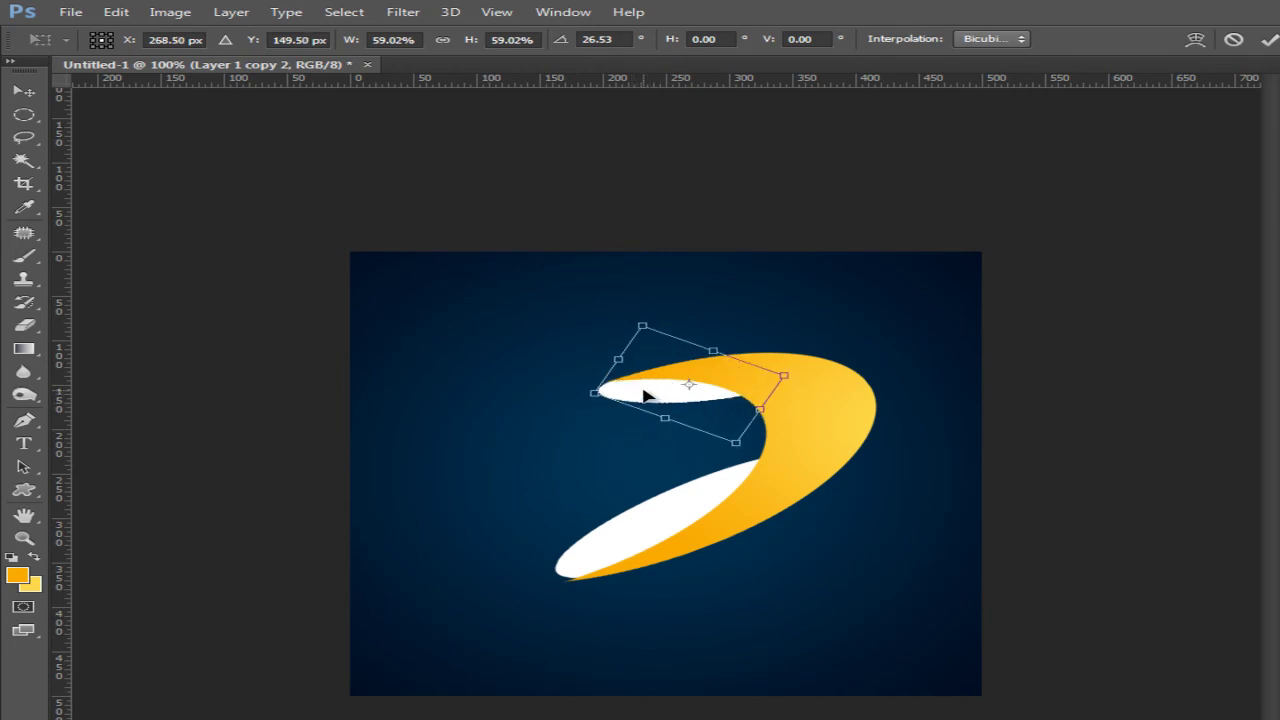
key("Return")
Nudge the lower ellipse a few pixels left and the upper ellipse a few pixels up.
left_click(668, 520)
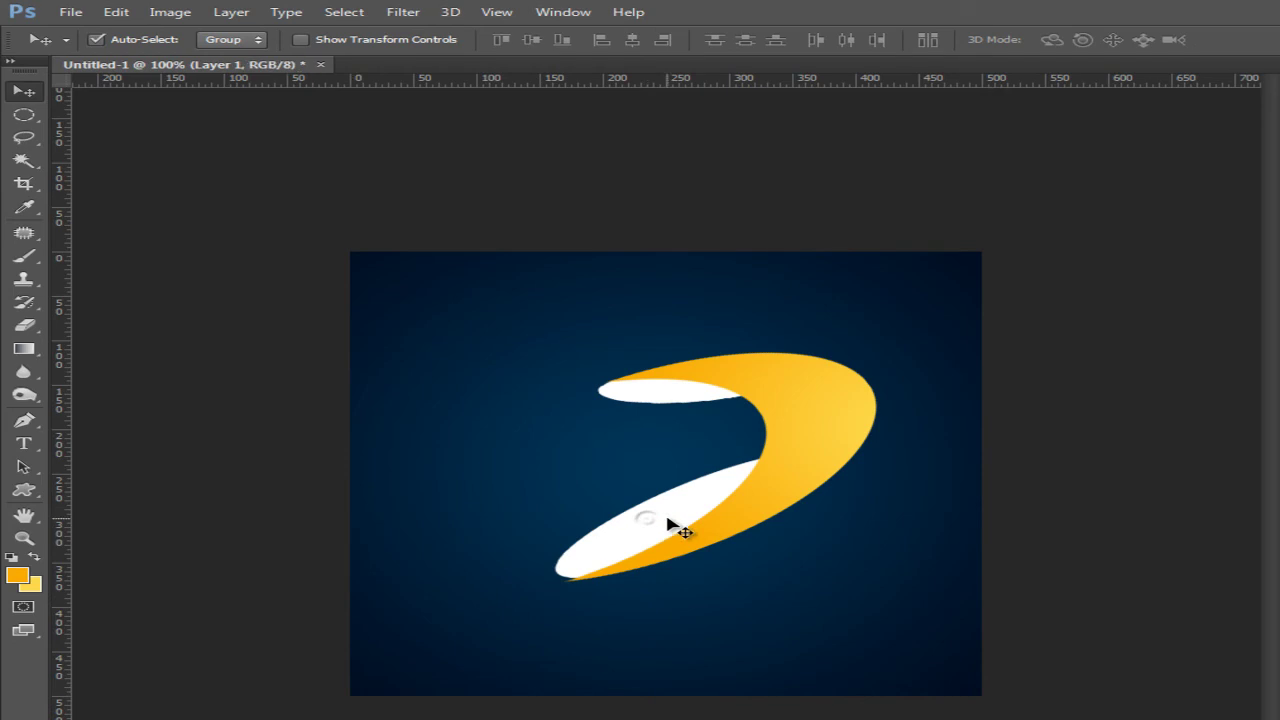
key("Left")
key("Left")
key("Left")
key("Left")
key("Left")
key("Left")
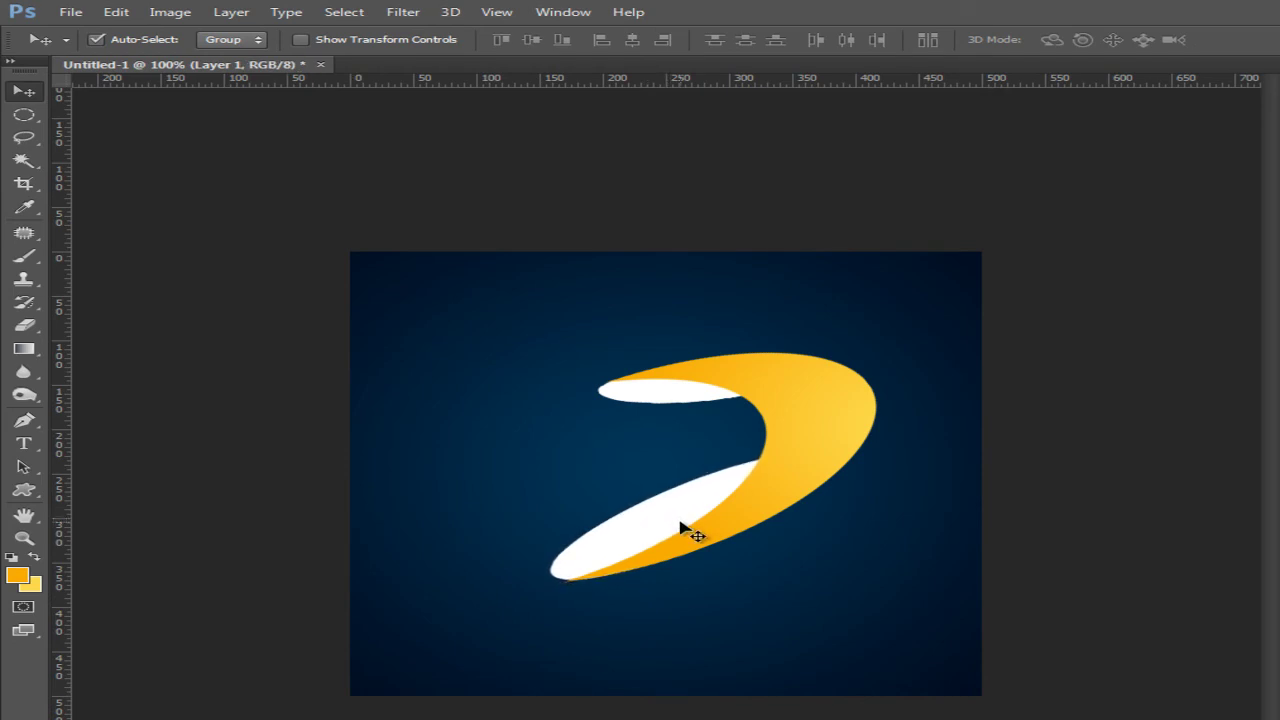
left_click(651, 394)
key("Up")
key("Up")
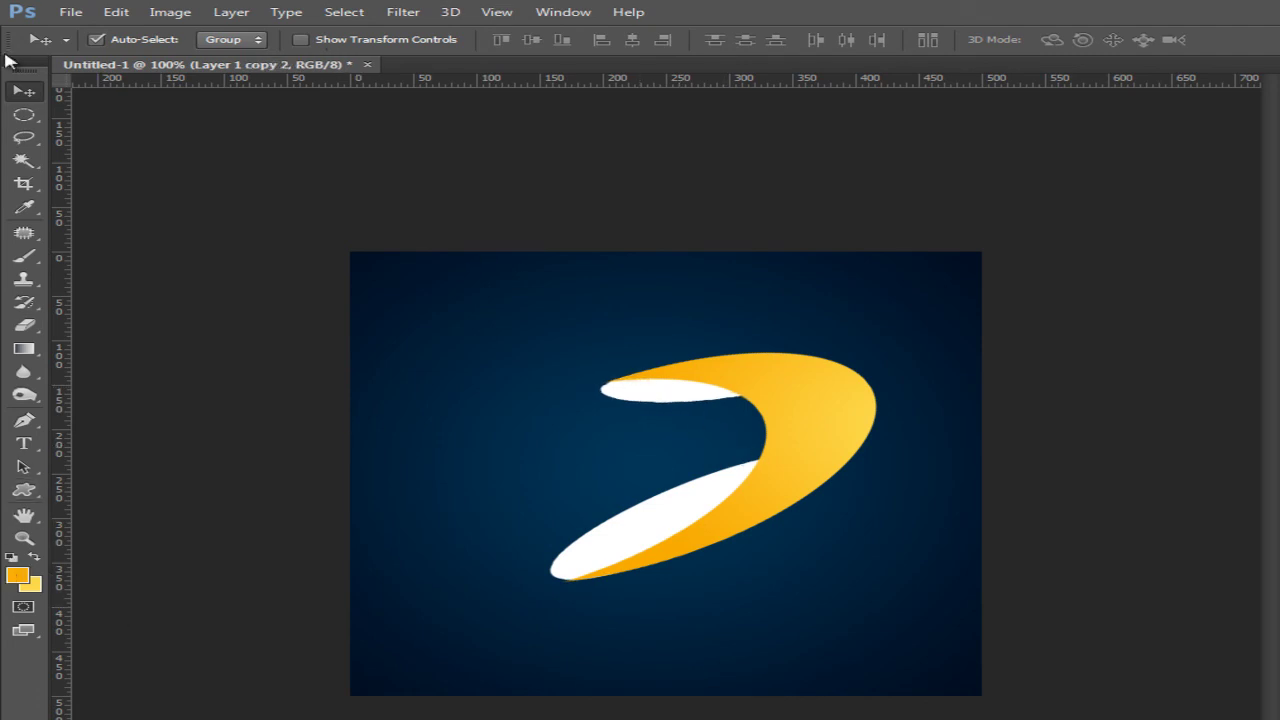
Create Layer 2 and select a small free-sized circle above the swoosh's top right.
left_click(228, 12)
mouse_move(245, 32)
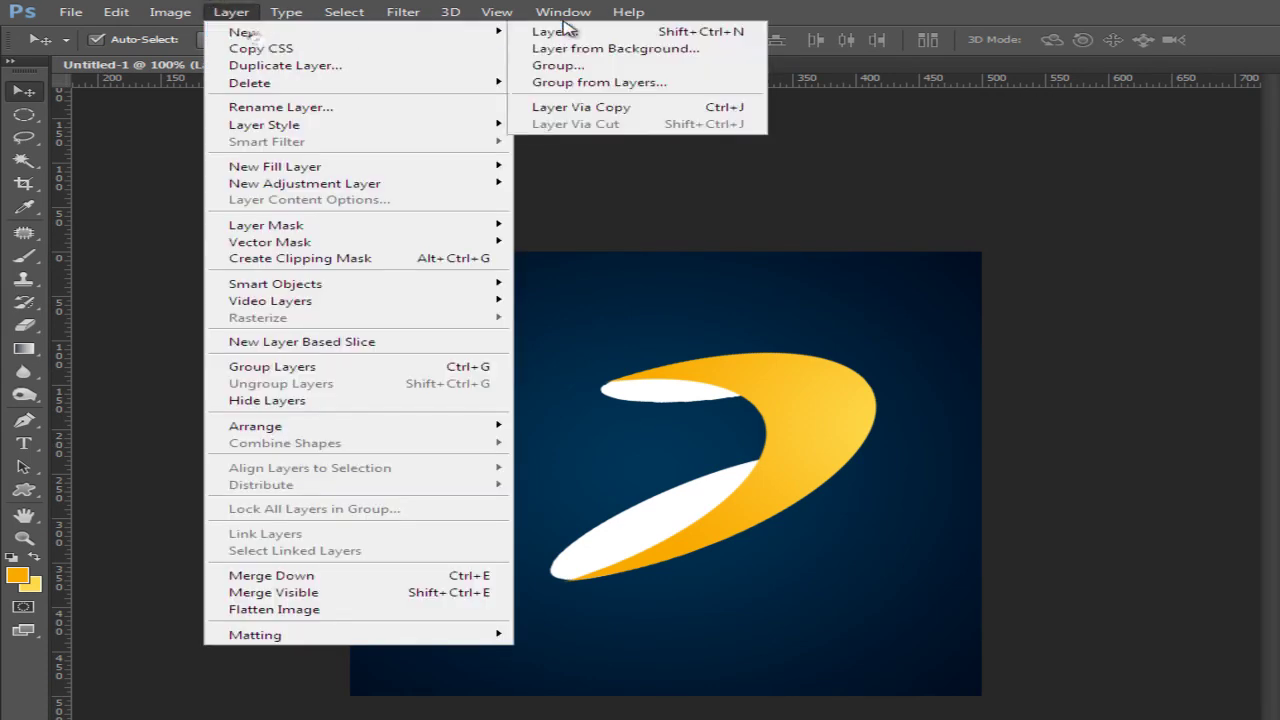
left_click(235, 12)
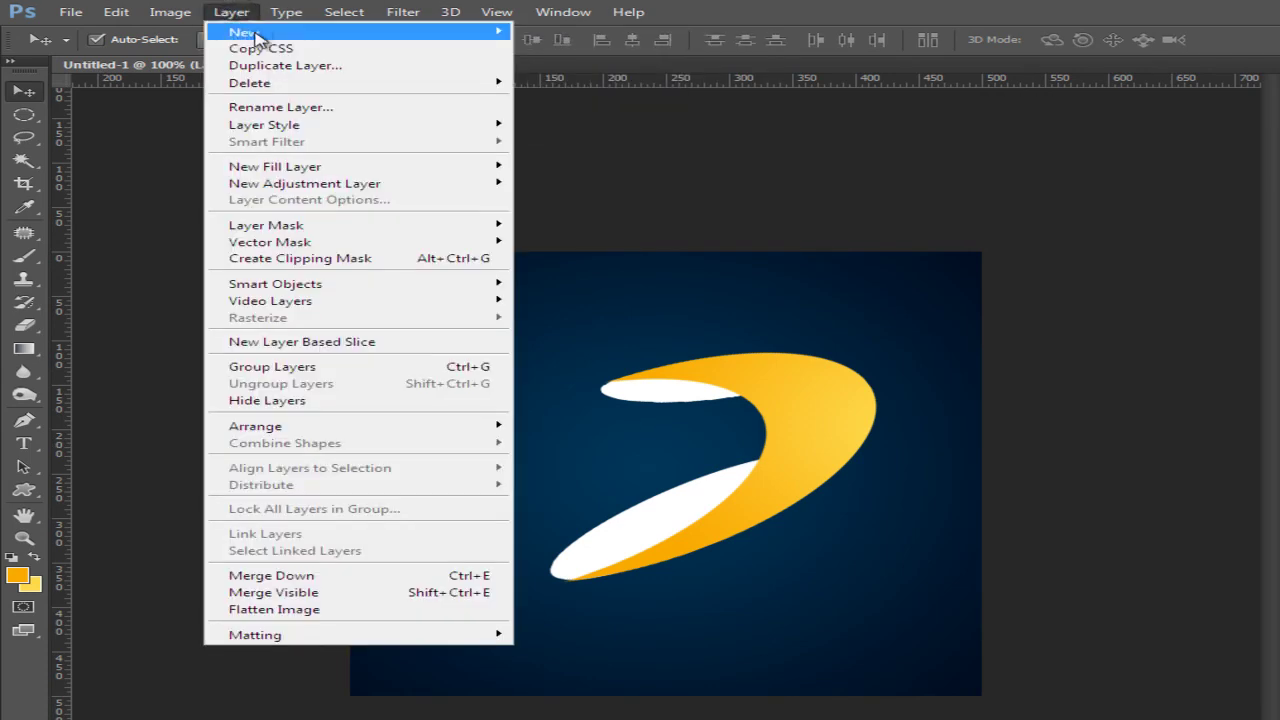
left_click(560, 33)
left_click(1010, 287)
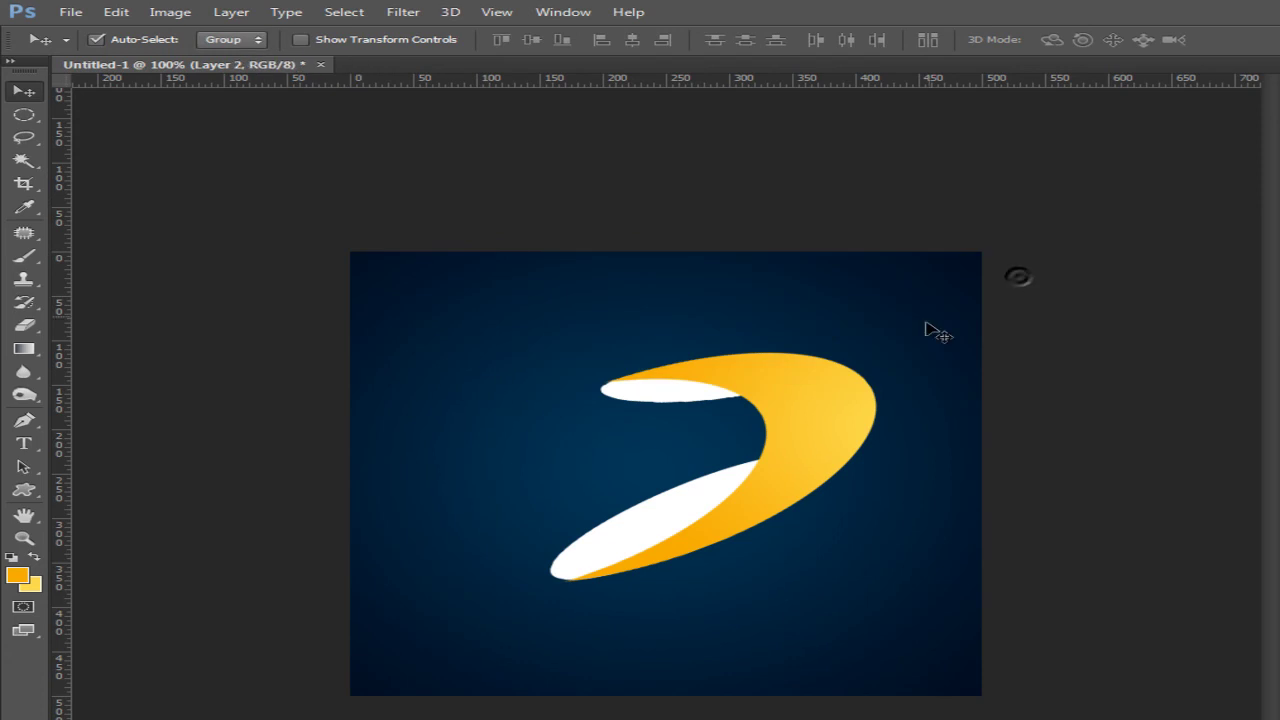
left_click(24, 114)
left_click(900, 320)
left_click(560, 39)
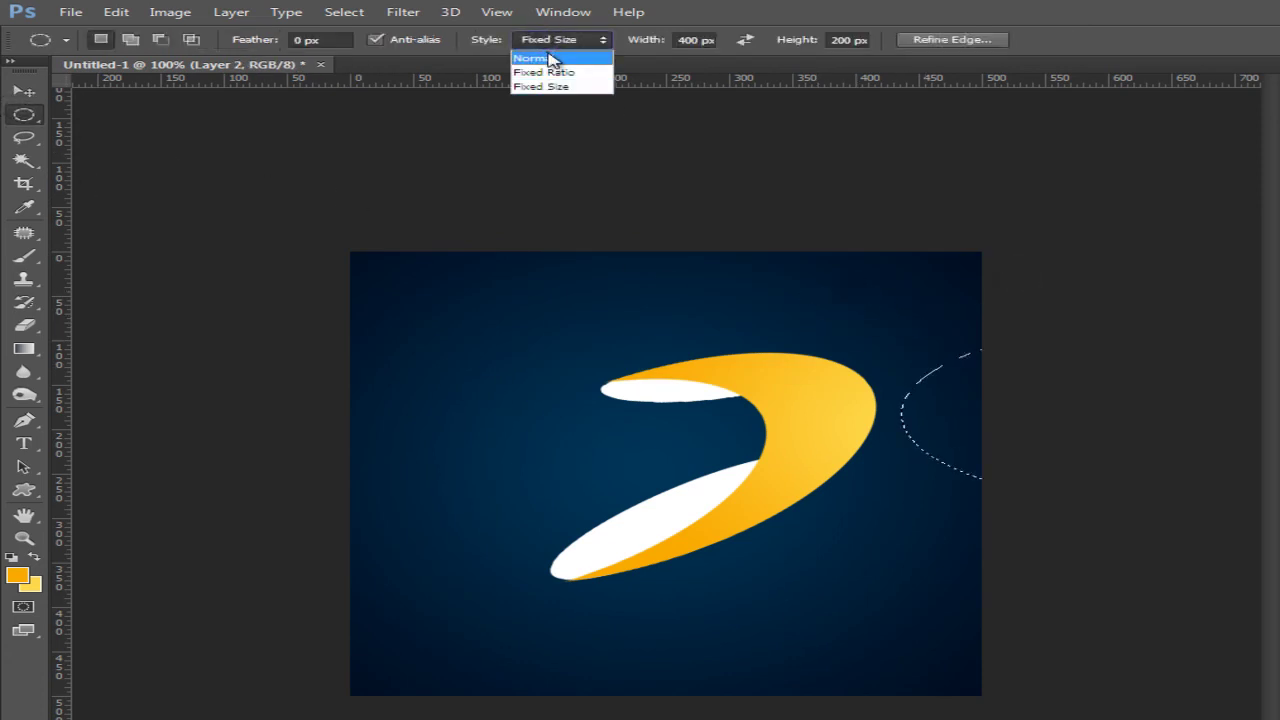
left_click(548, 59)
left_click_drag(855, 277, 936, 344)
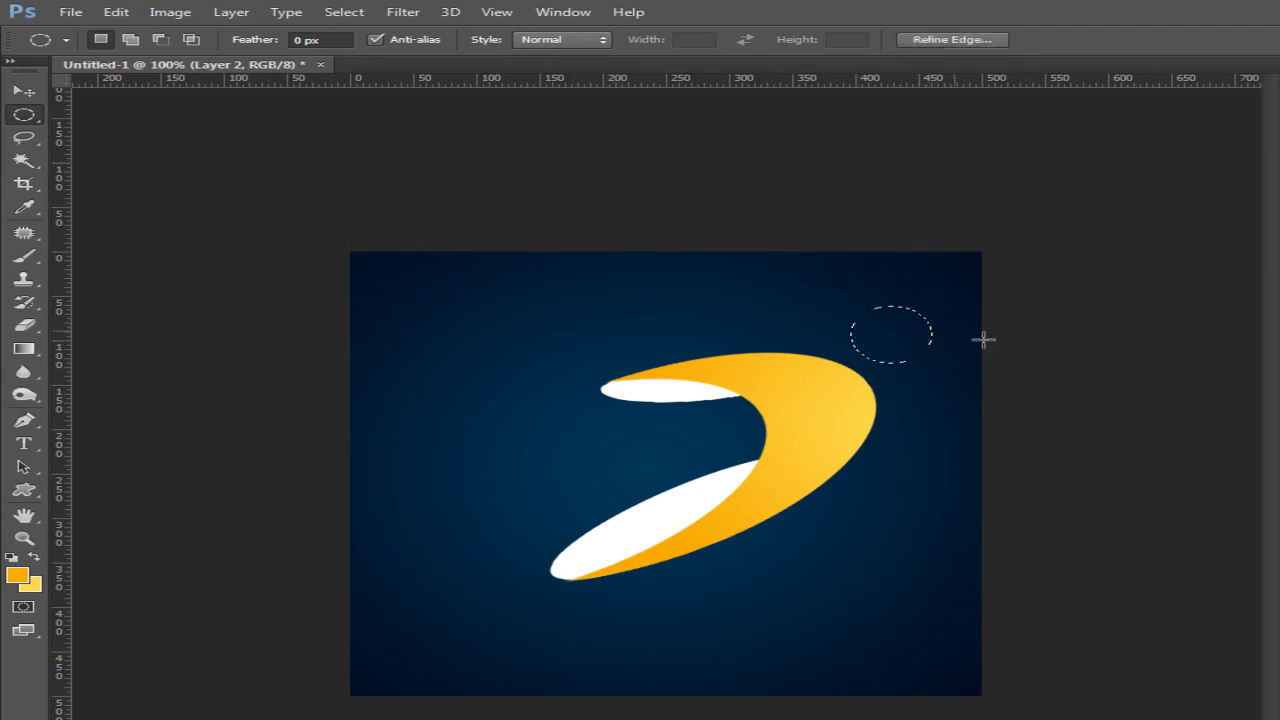
Fill the circle with an orange-to-yellow gradient to form the head.
left_click(26, 348)
mouse_move(878, 333)
left_mouse_down()
mouse_move(936, 330)
mouse_move(846, 380)
left_mouse_up()
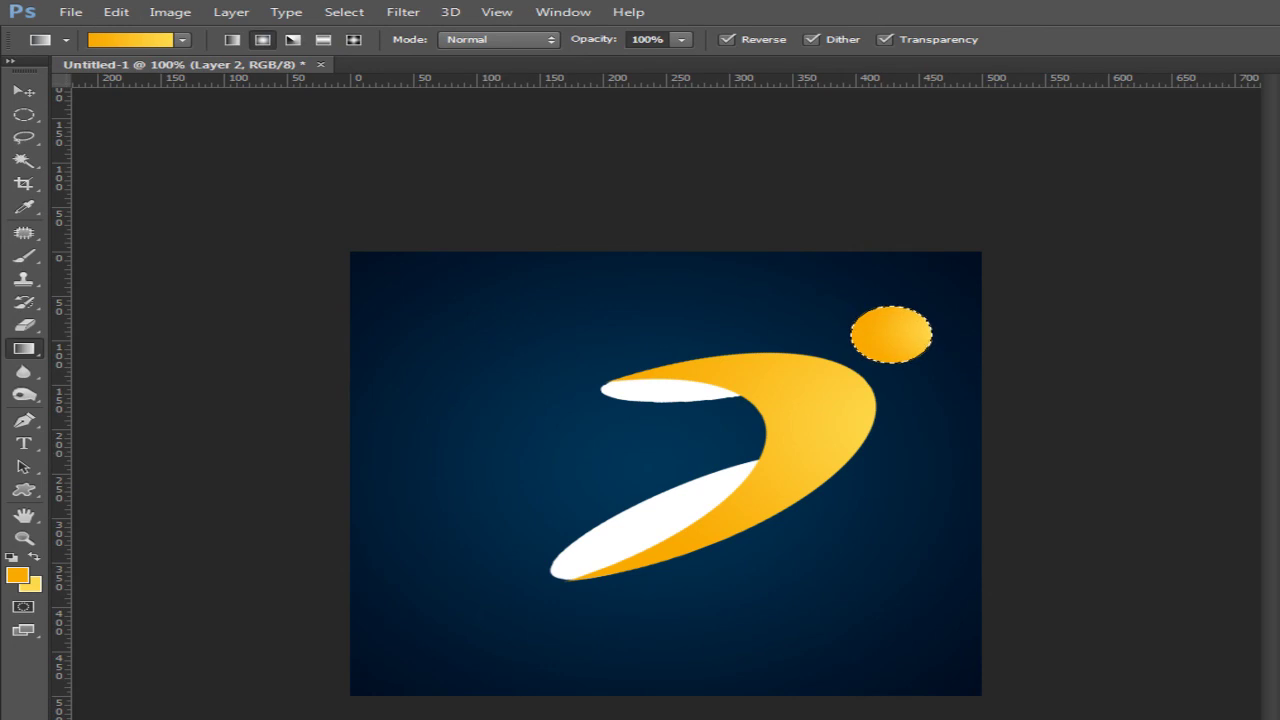
key("alt+bracketleft")
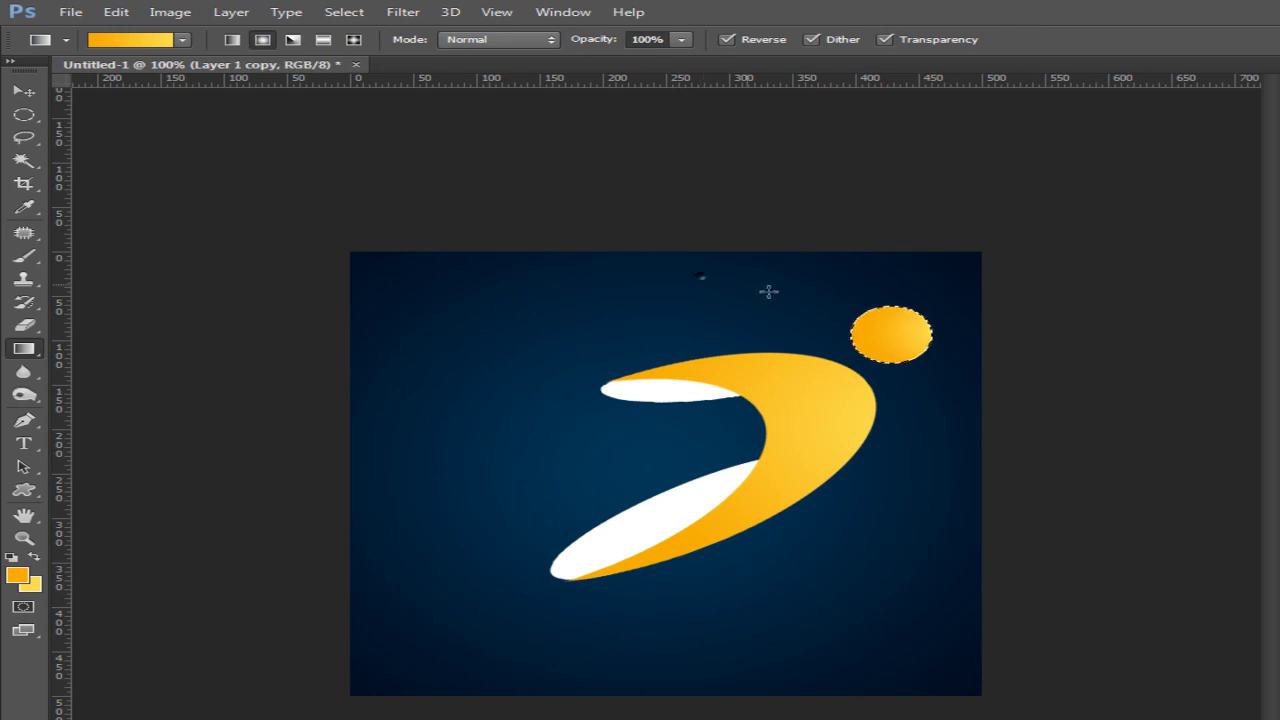
Deselect, lock the swoosh layer's transparent pixels, and redo its gradient from right to left.
left_click(344, 12)
left_click(370, 49)
left_click(1061, 356)
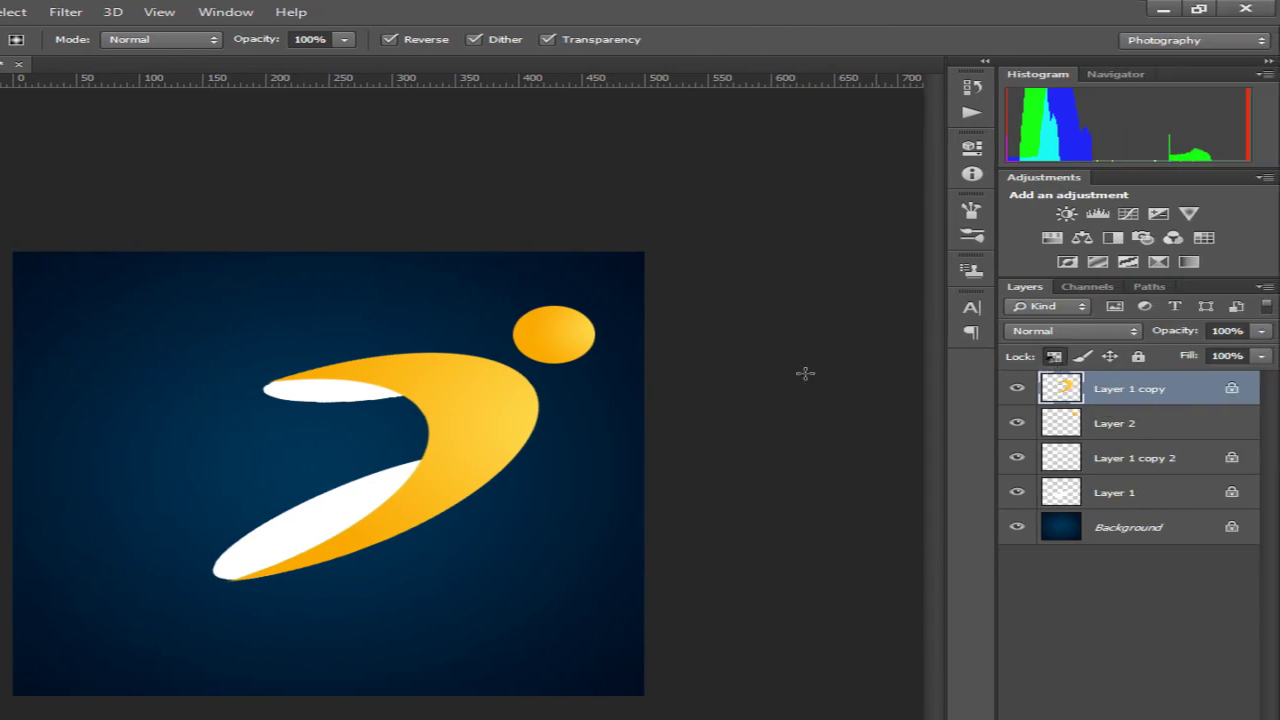
left_click_drag(527, 421, 393, 414)
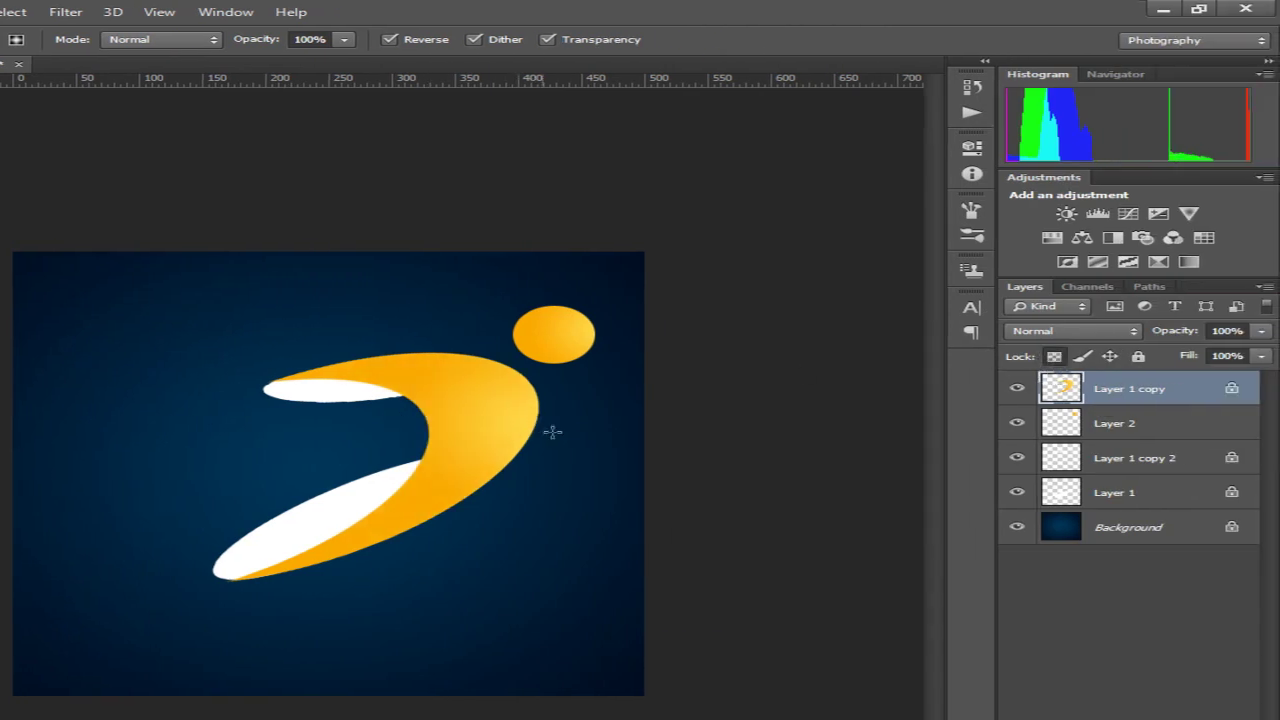
left_click_drag(534, 409, 387, 411)
left_click_drag(523, 462, 380, 400)
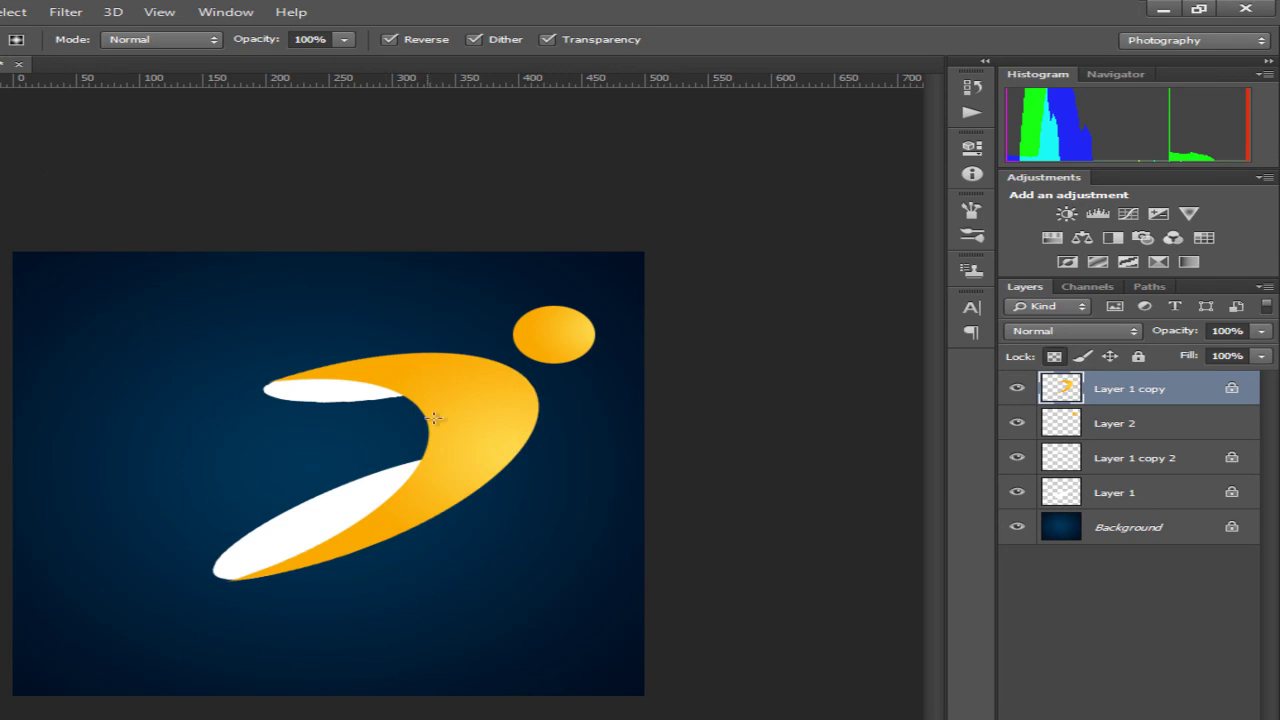
left_click_drag(532, 445, 345, 407)
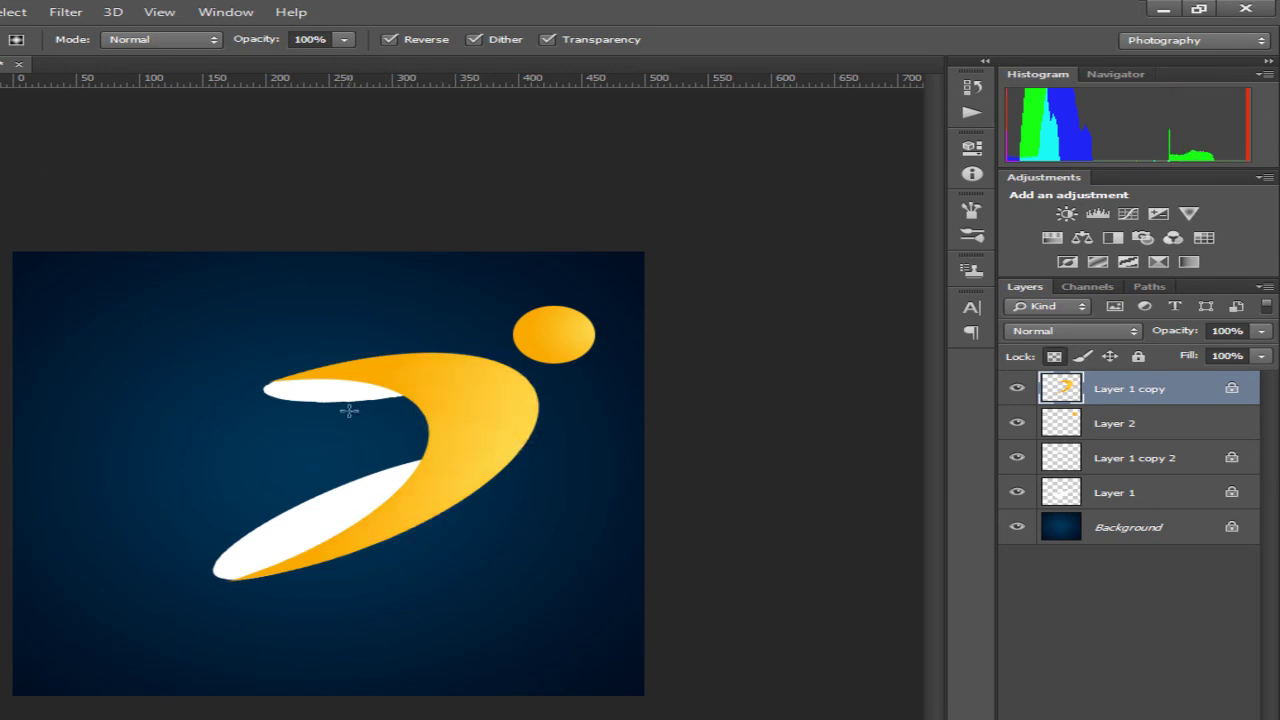
Refill the head circle on Layer 2 with a right-to-left gradient.
left_click(1128, 424)
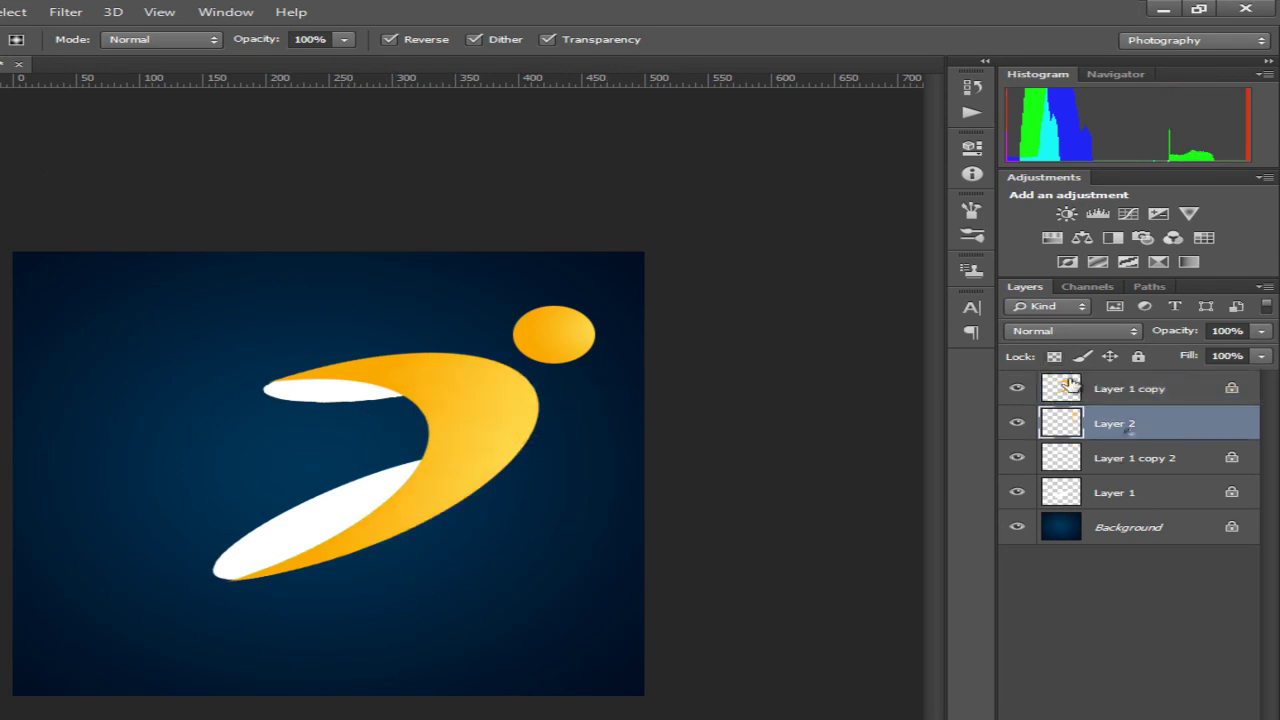
left_click_drag(613, 338, 499, 330)
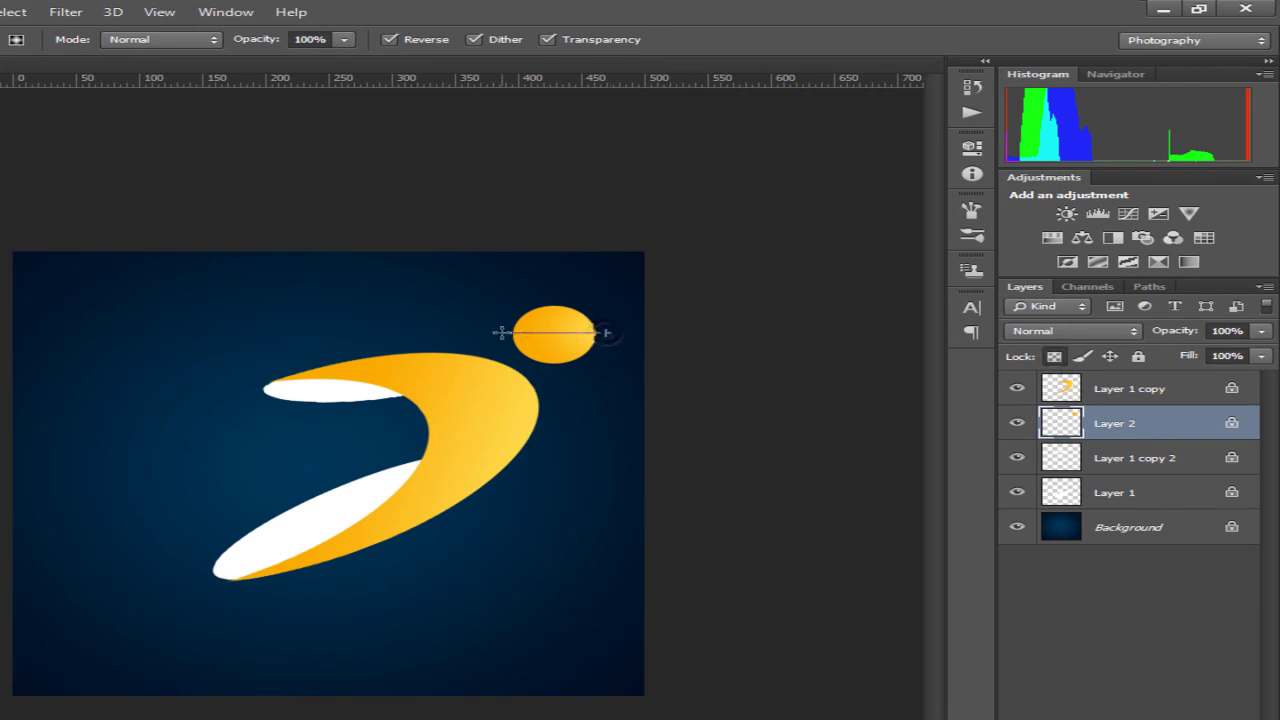
left_click_drag(594, 338, 506, 339)
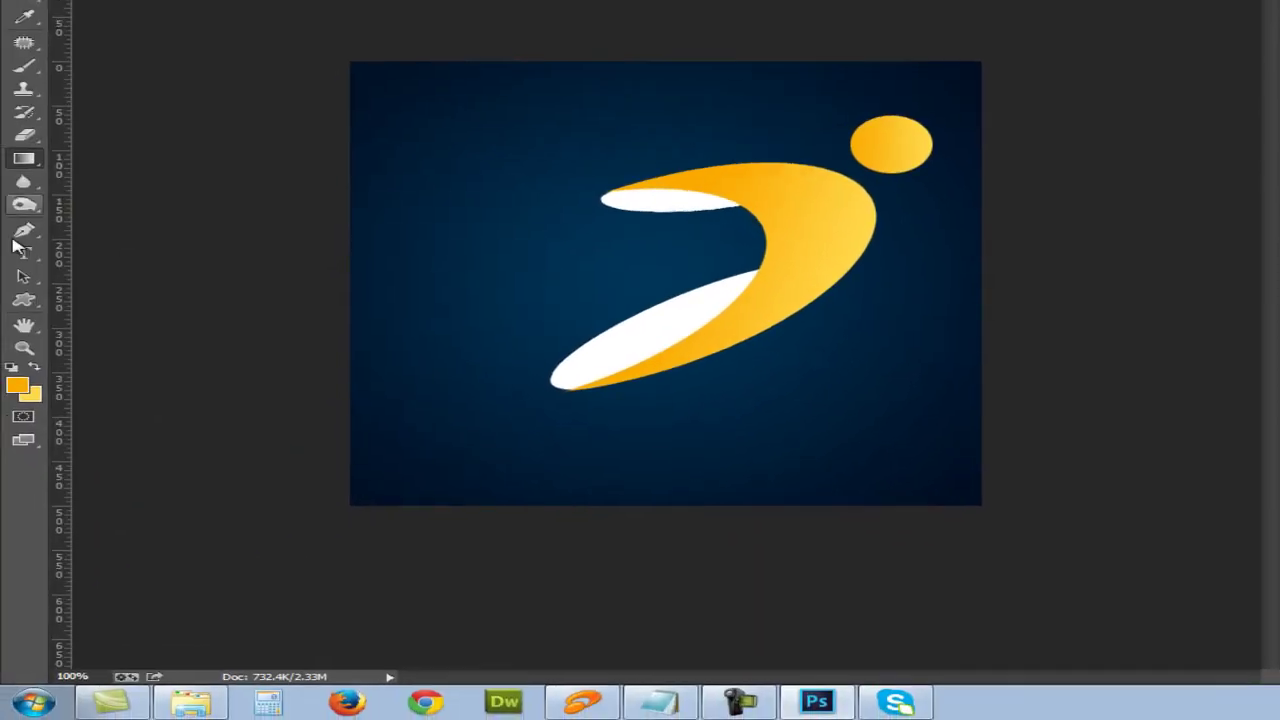
Set the foreground colour to cc3f00 by pasting the hex code.
left_click(17, 386)
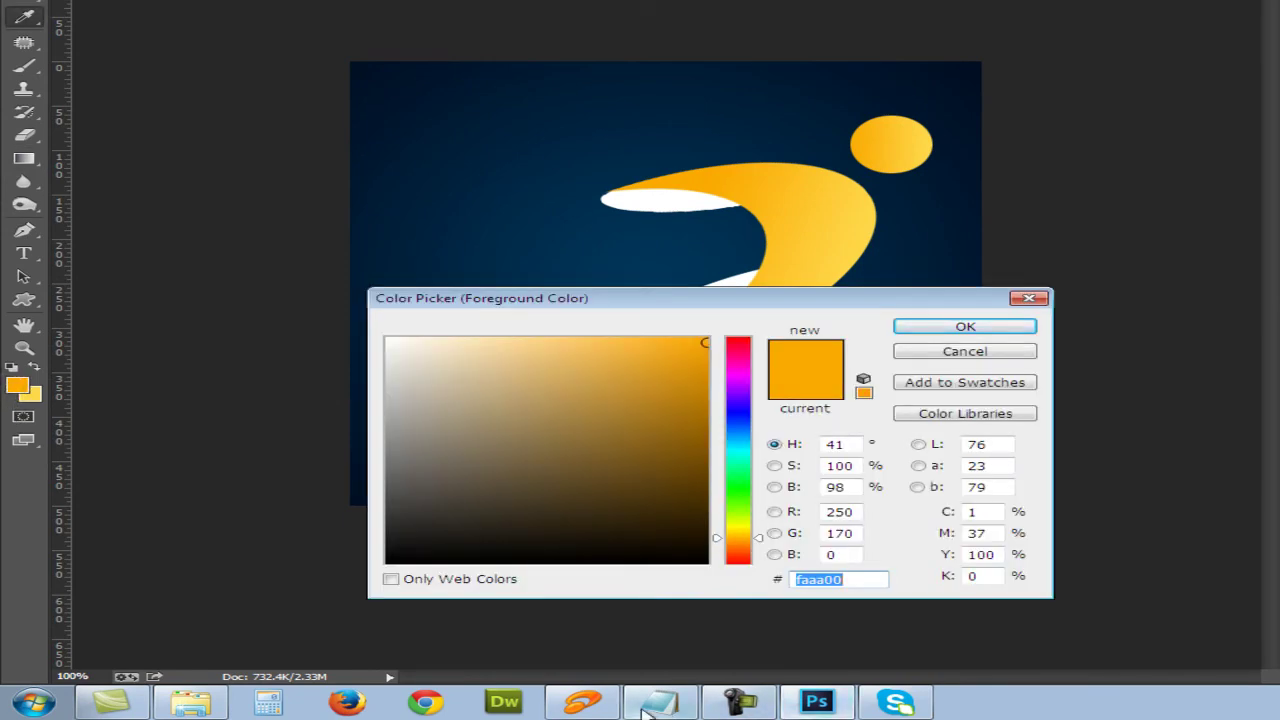
left_click(660, 702)
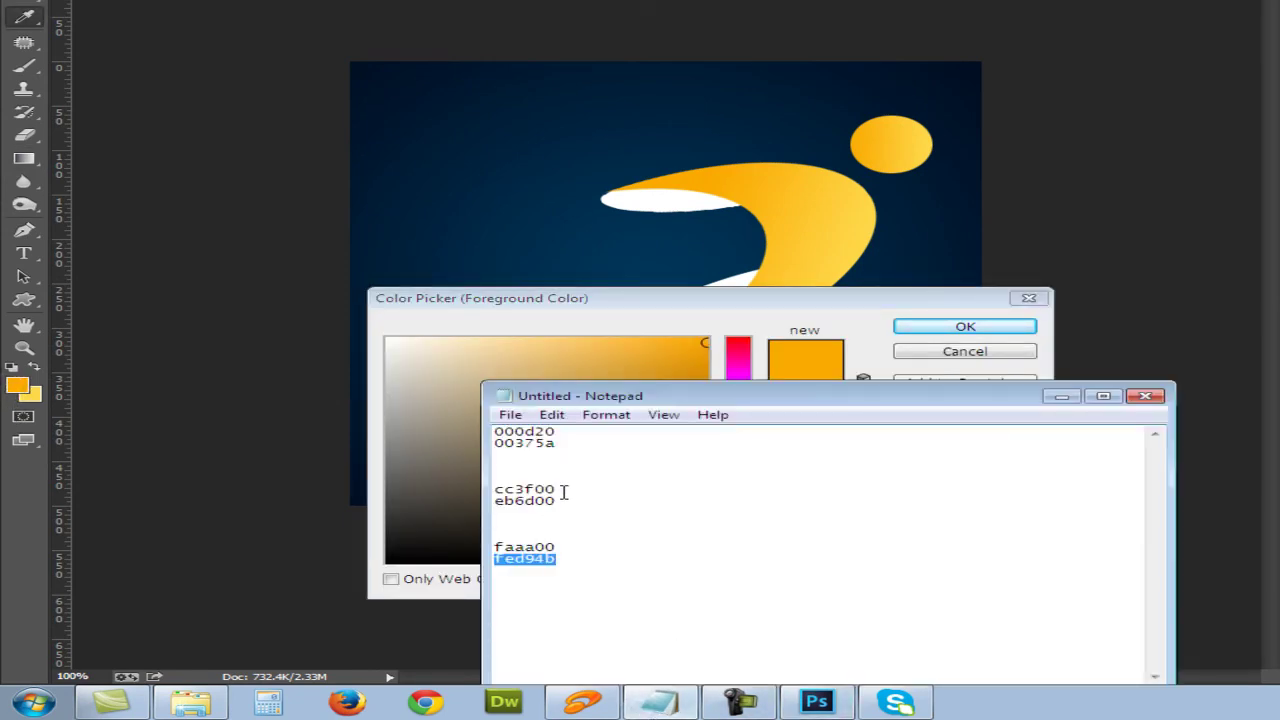
left_click_drag(564, 492, 476, 490)
left_click(771, 305)
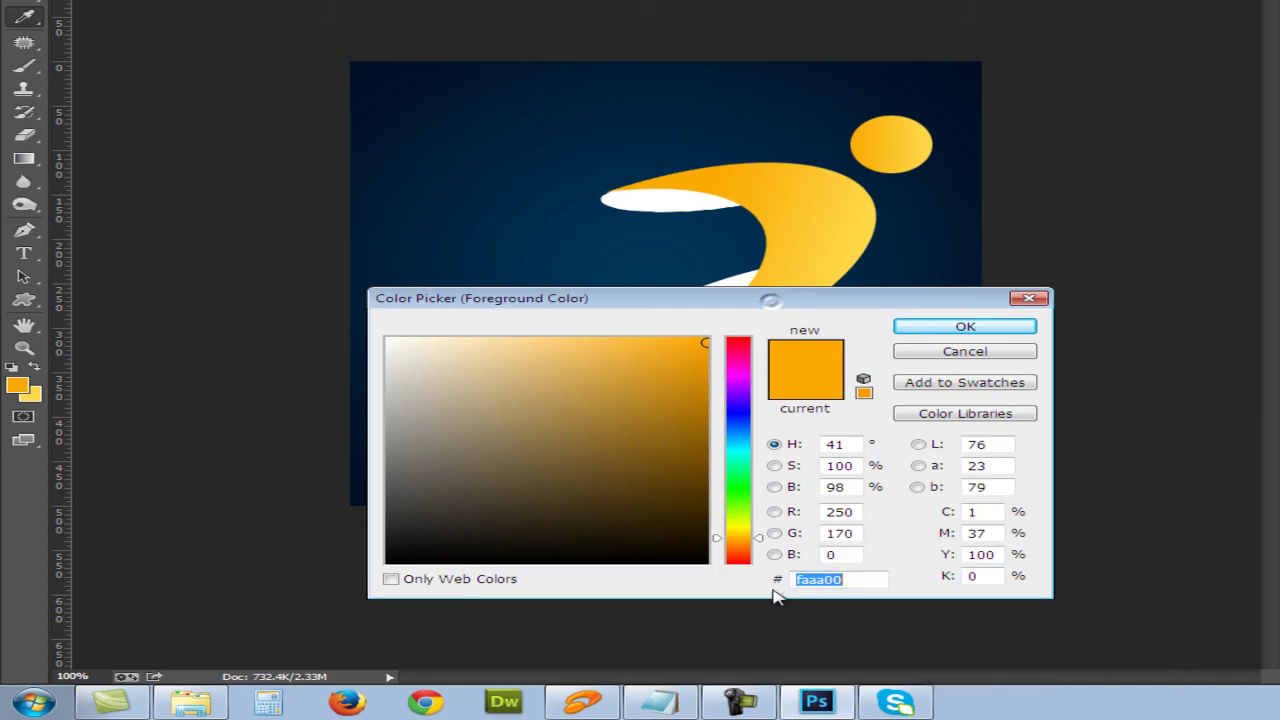
key("ctrl+v")
left_click(966, 330)
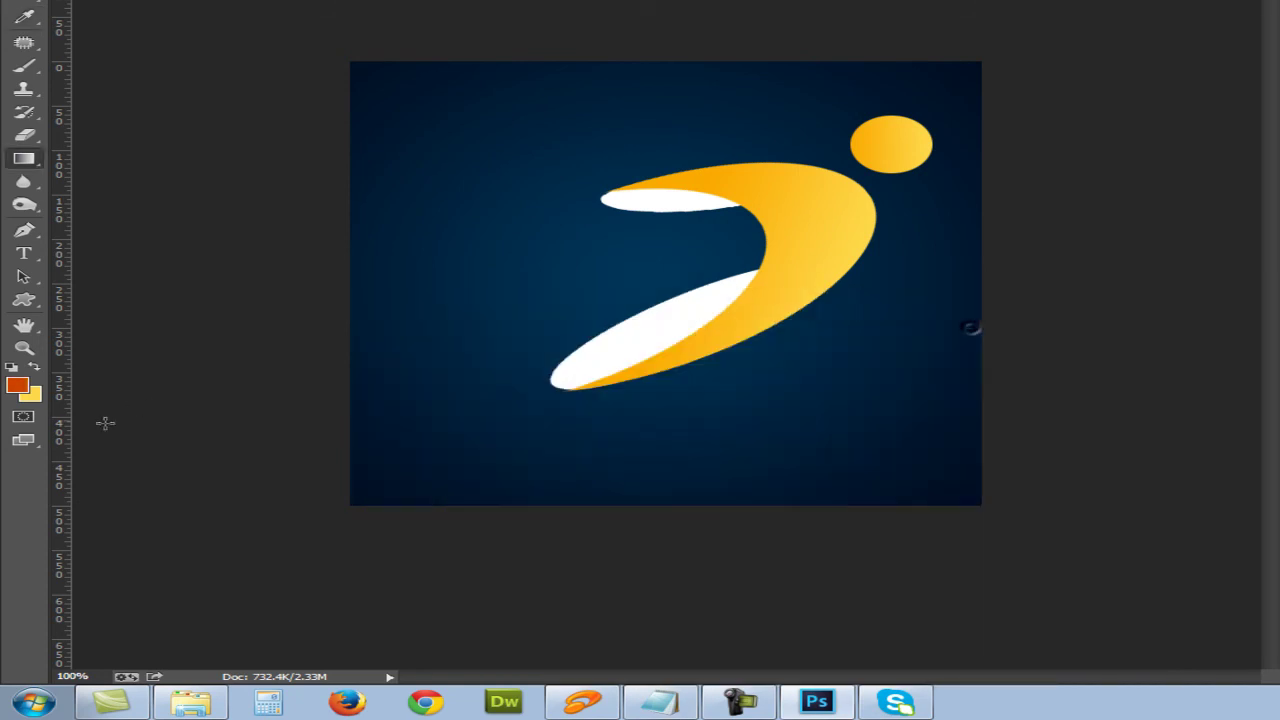
Set the background colour to eb6d00 by pasting the hex code.
left_click(30, 395)
left_click(660, 702)
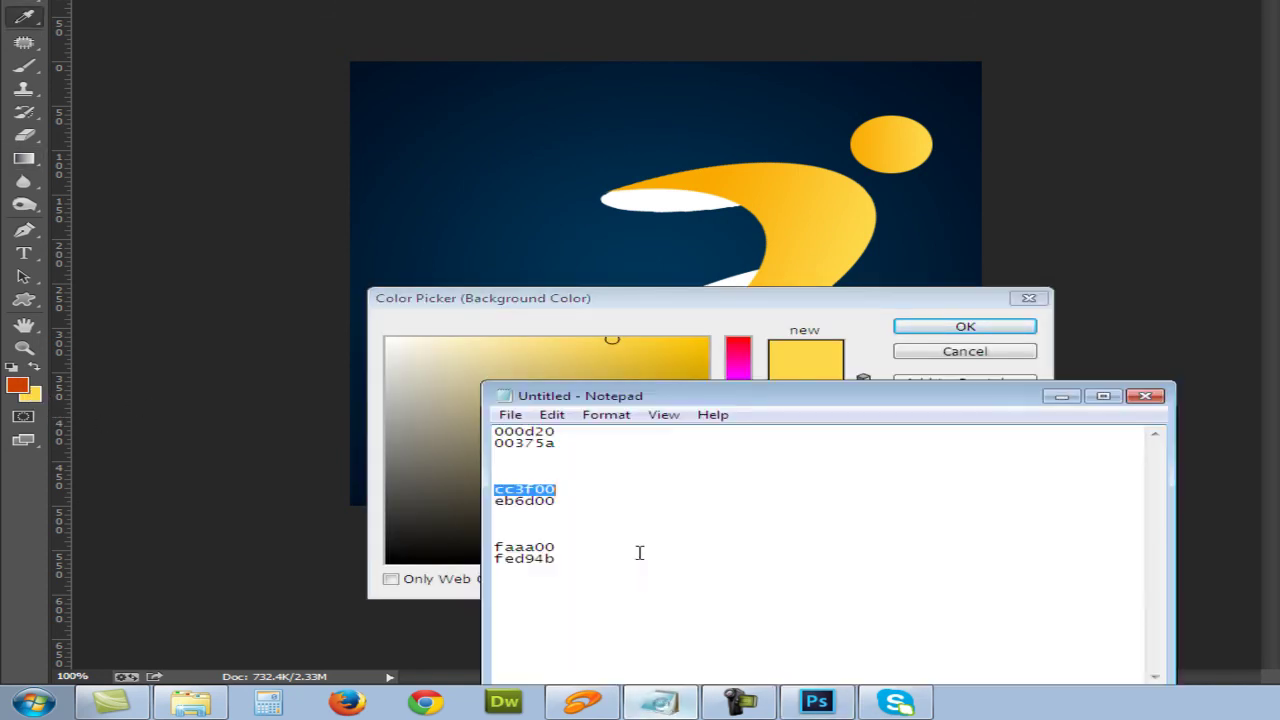
double_click(558, 500)
key("ctrl+c")
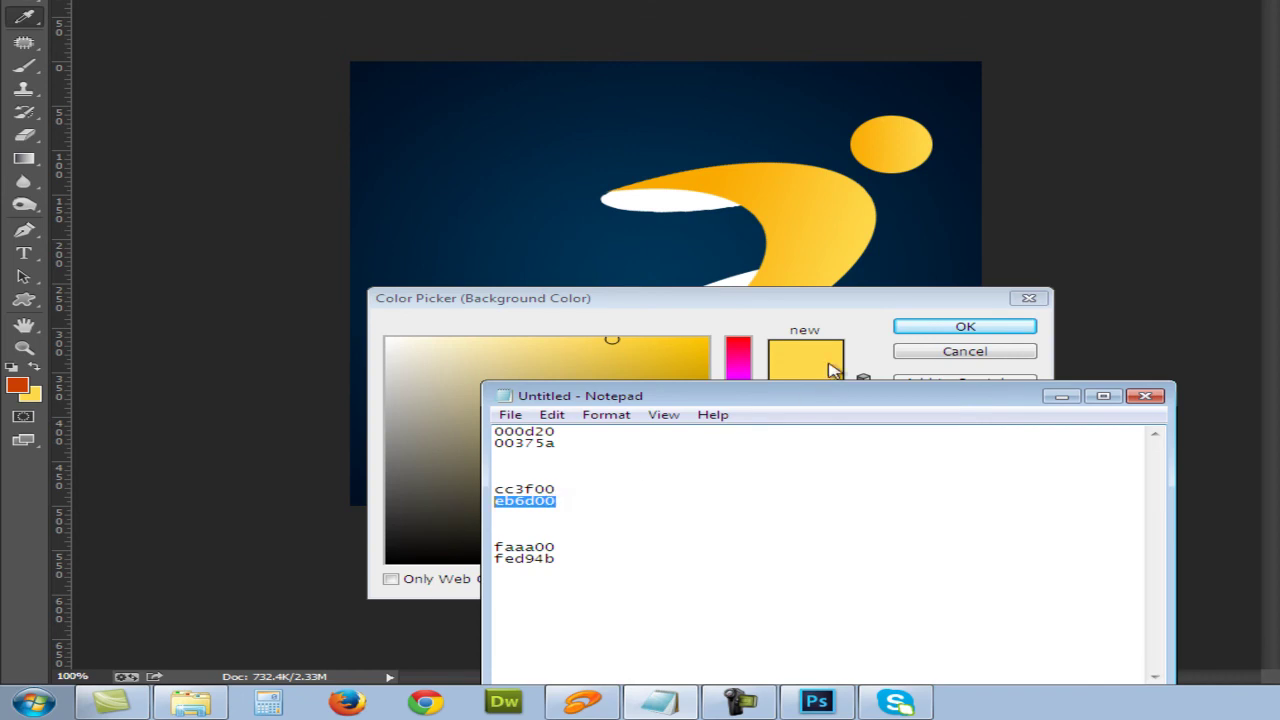
left_click(837, 300)
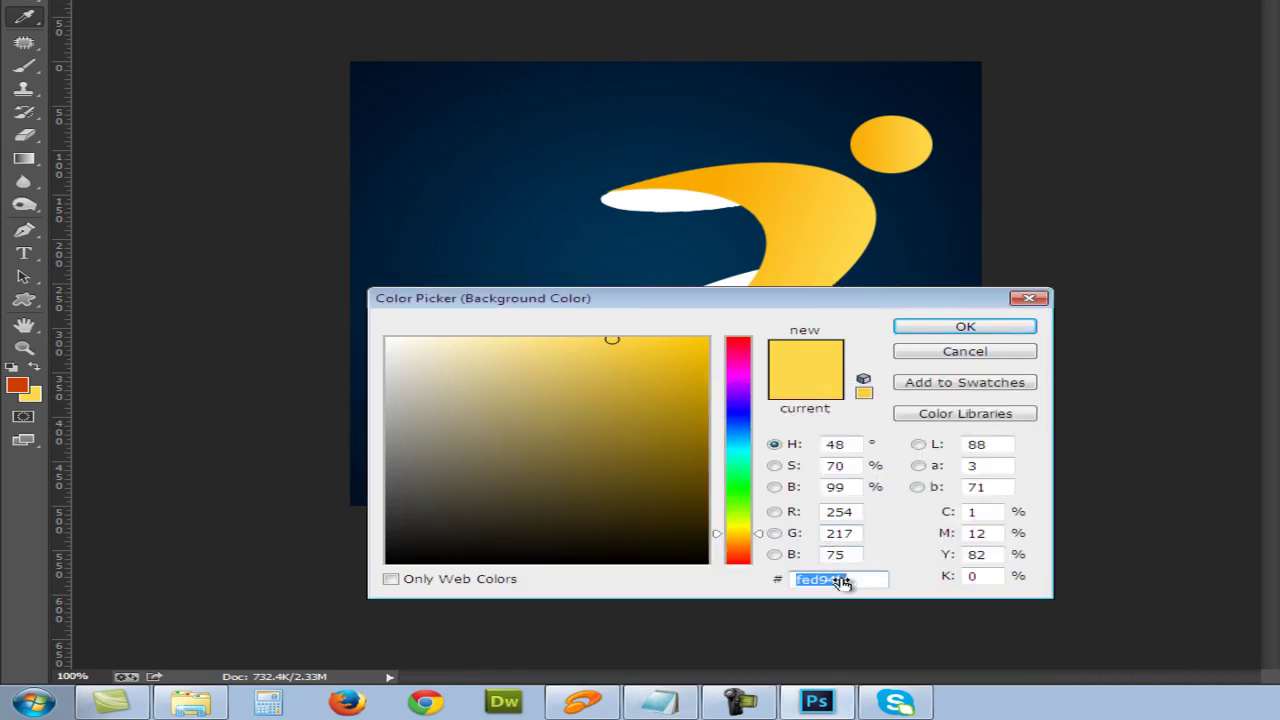
key("ctrl+v")
left_click(965, 328)
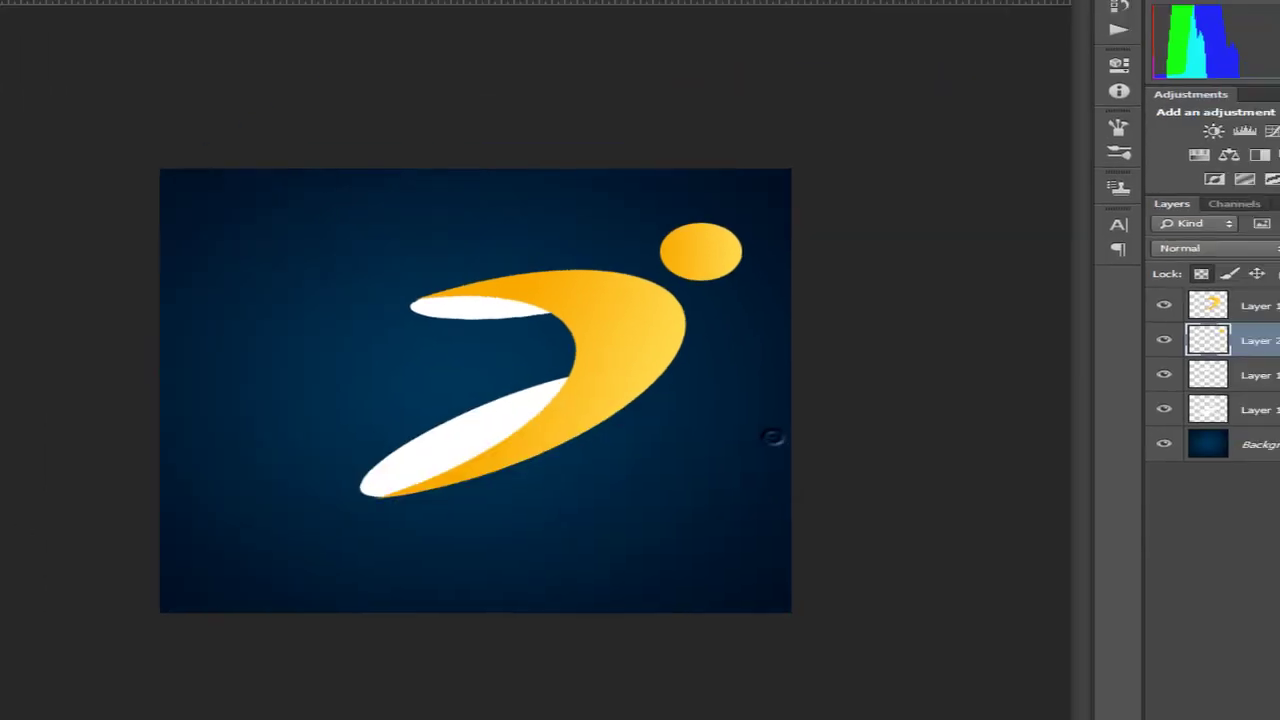
Fill the upper and lower white ellipses with deep-orange gradients, redoing the upper one brighter.
left_click(1160, 462)
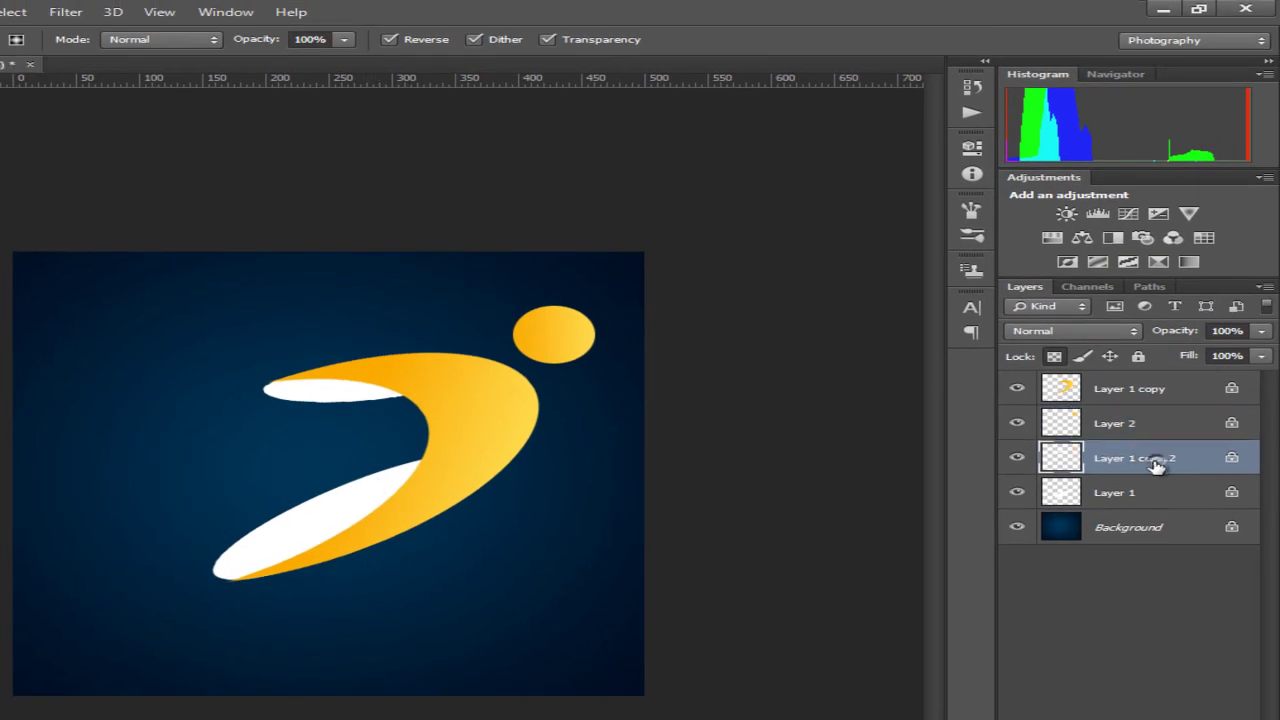
left_click_drag(331, 375, 331, 406)
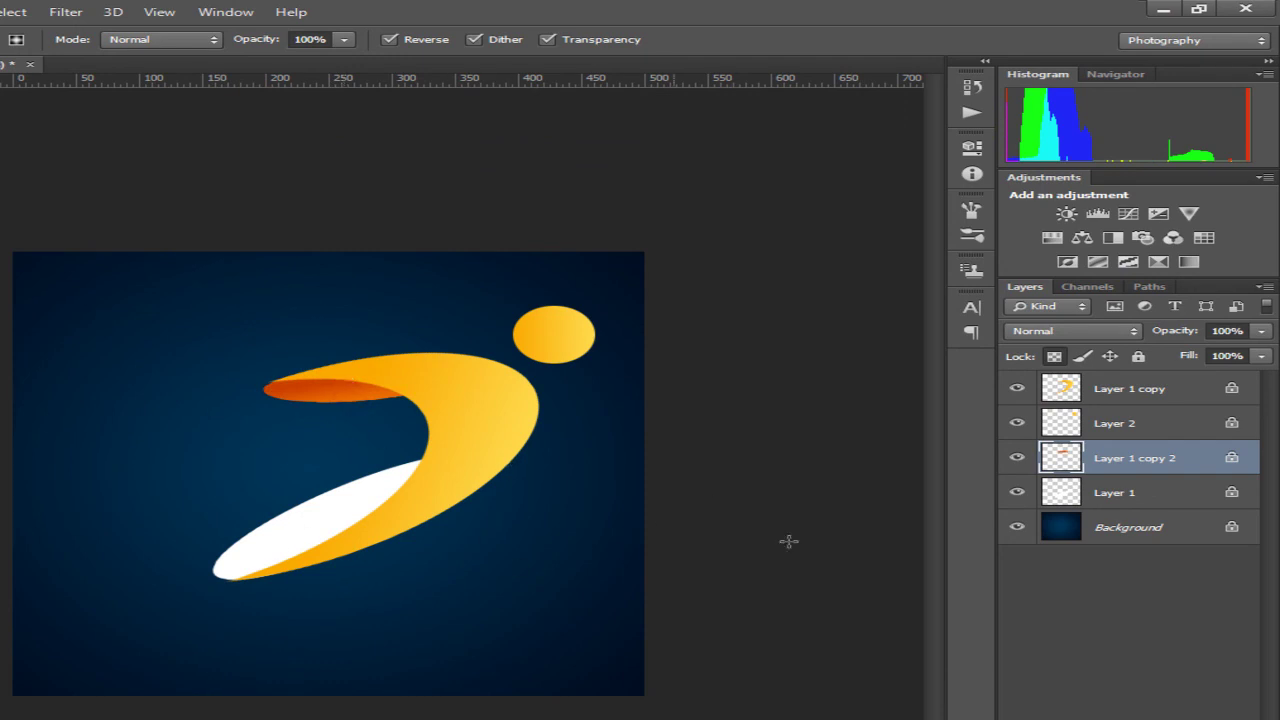
left_click(1122, 491)
mouse_move(328, 543)
left_mouse_down()
mouse_move(299, 515)
mouse_move(332, 536)
mouse_move(368, 530)
left_mouse_up()
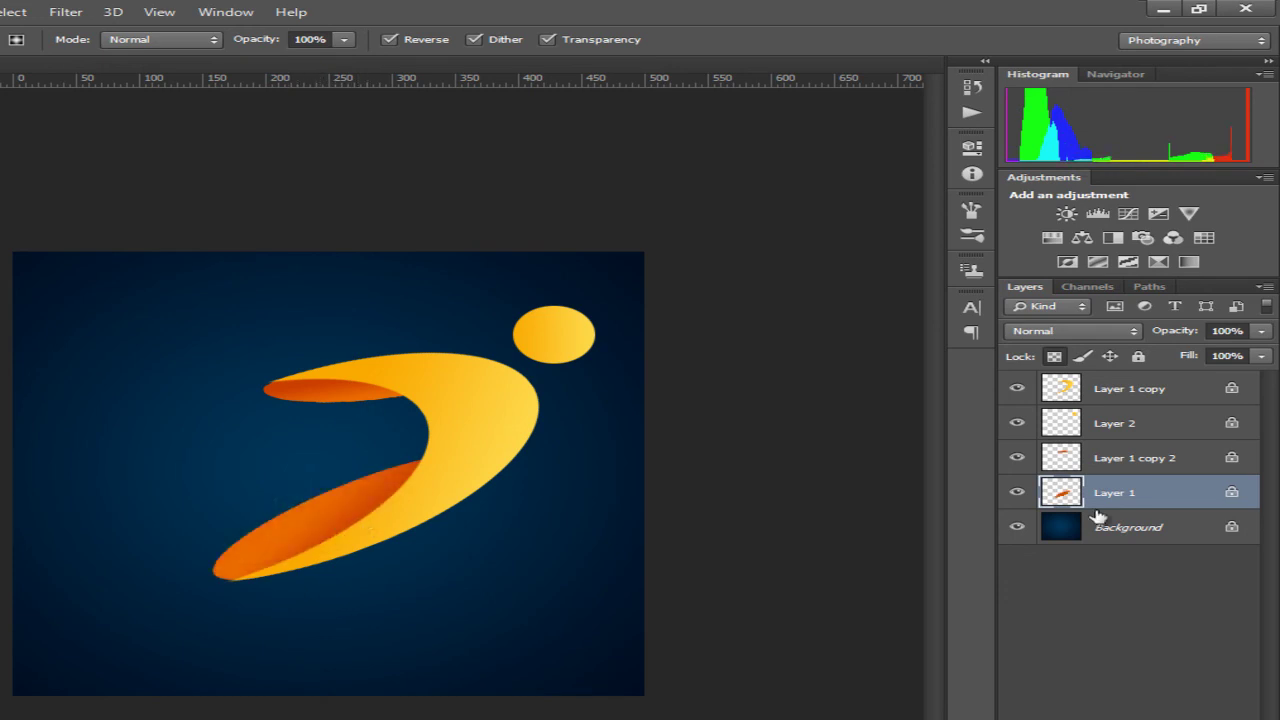
left_click(1105, 458)
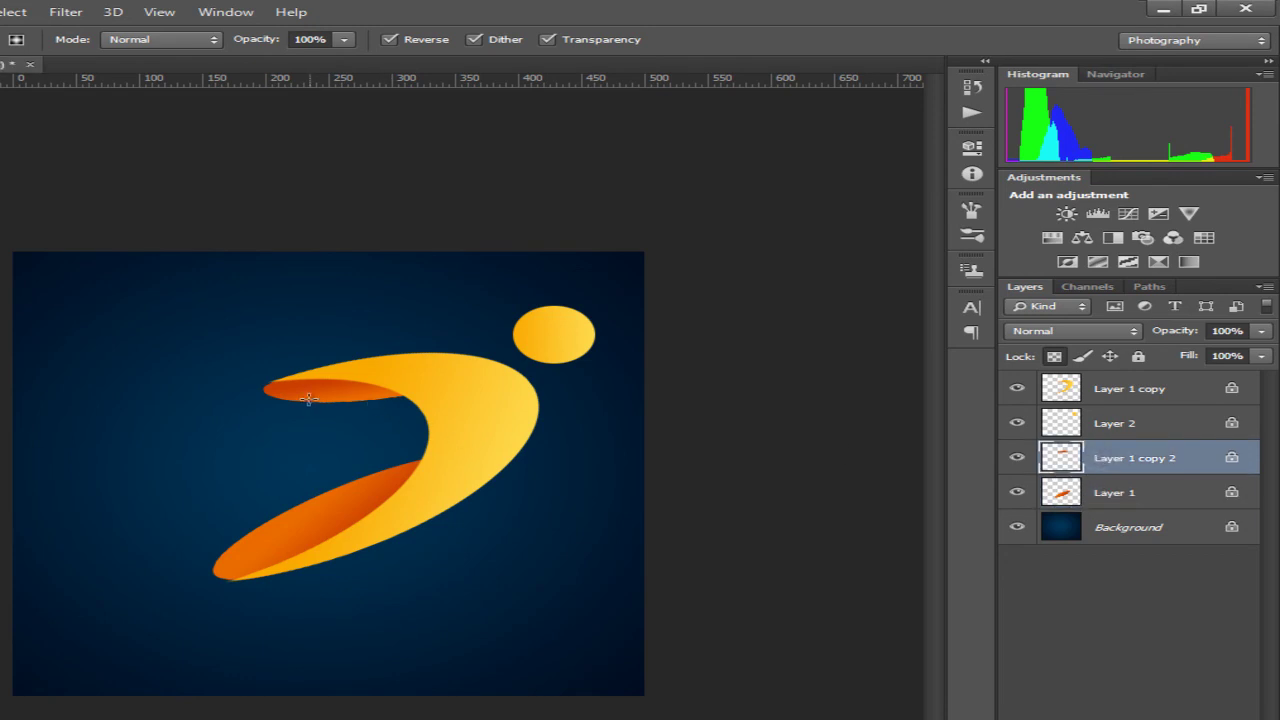
mouse_move(310, 401)
left_mouse_down()
mouse_move(311, 360)
mouse_move(317, 421)
mouse_move(333, 368)
left_mouse_up()
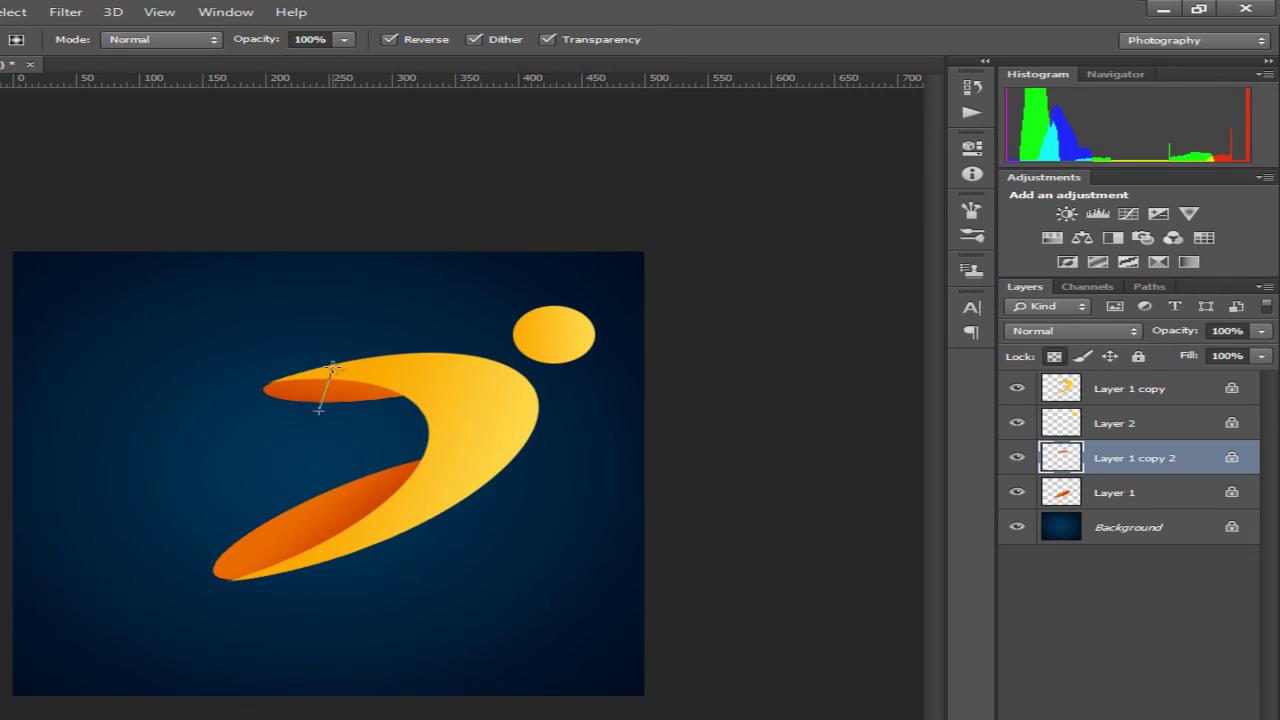
key("v")
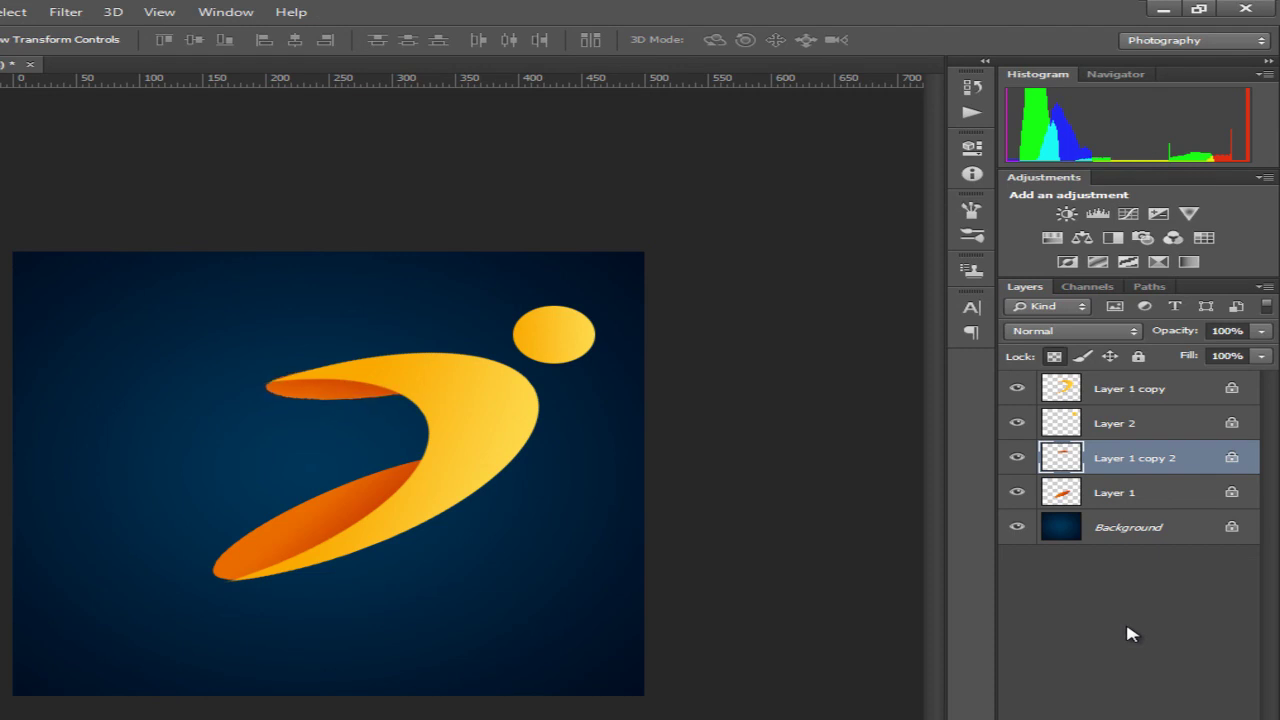
left_click(290, 530)
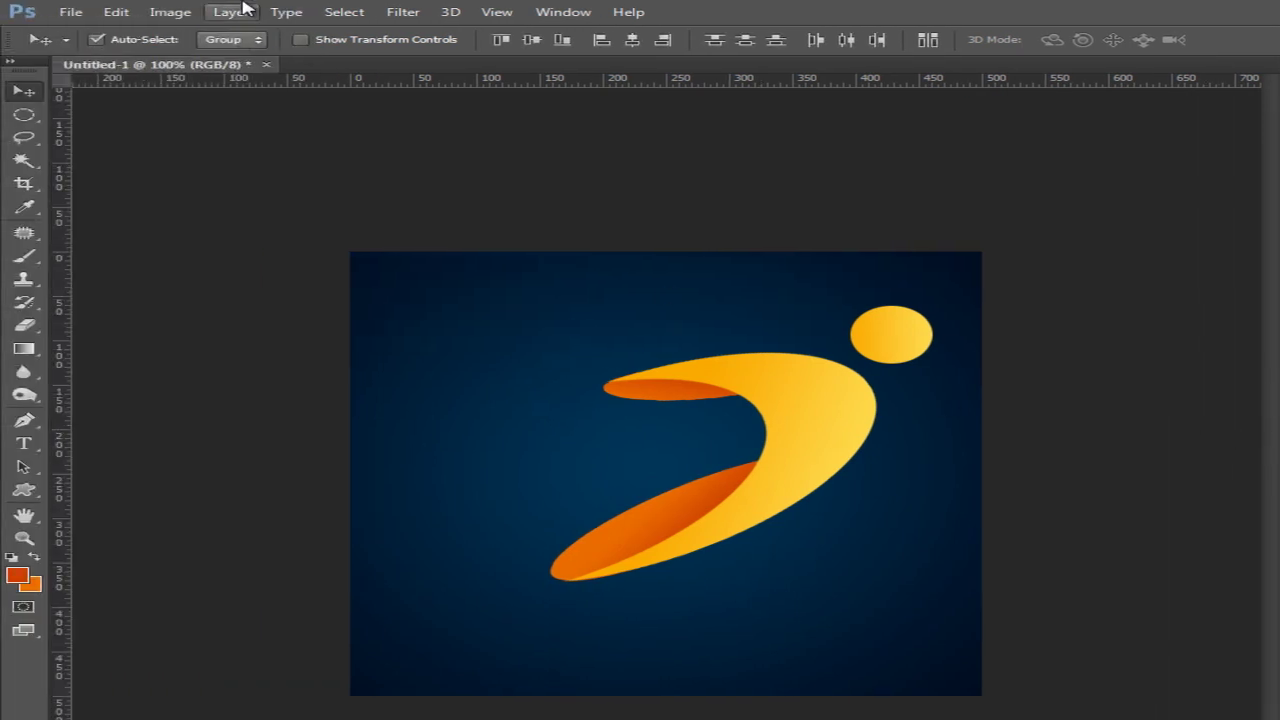
Group the selected logo layers into Group 1 via Layer > Group Layers.
left_click(228, 11)
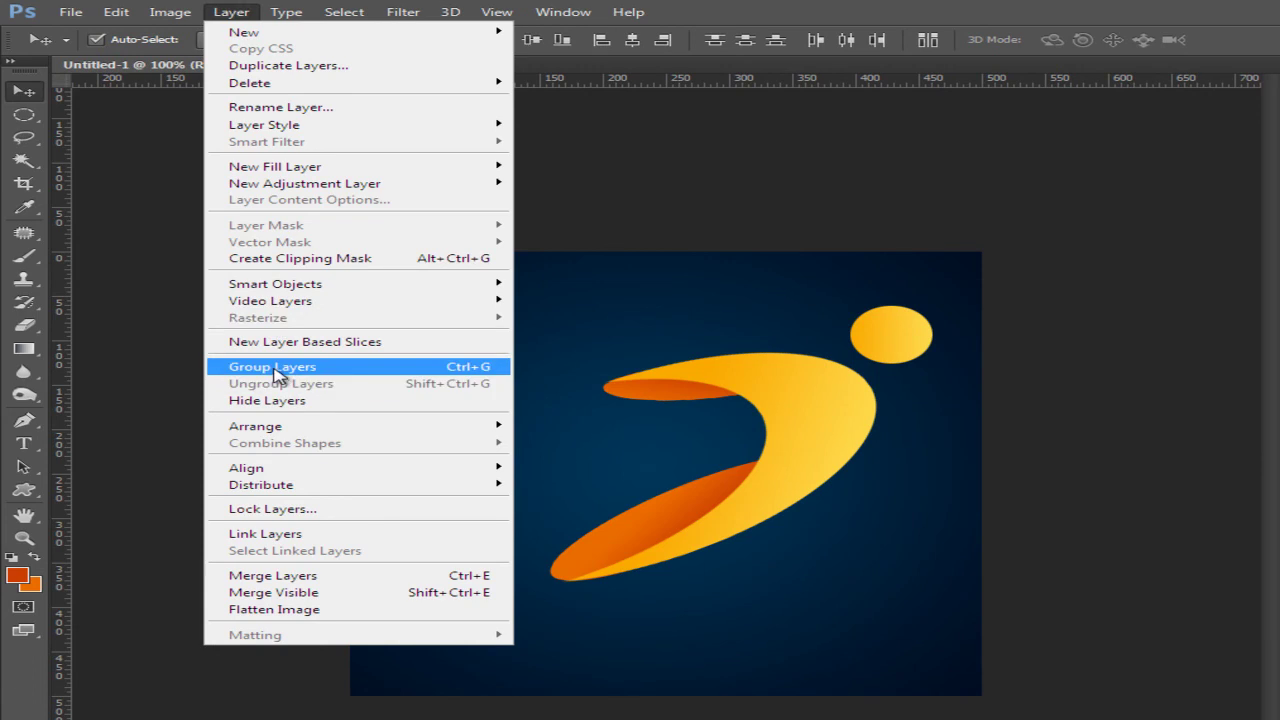
left_click(273, 366)
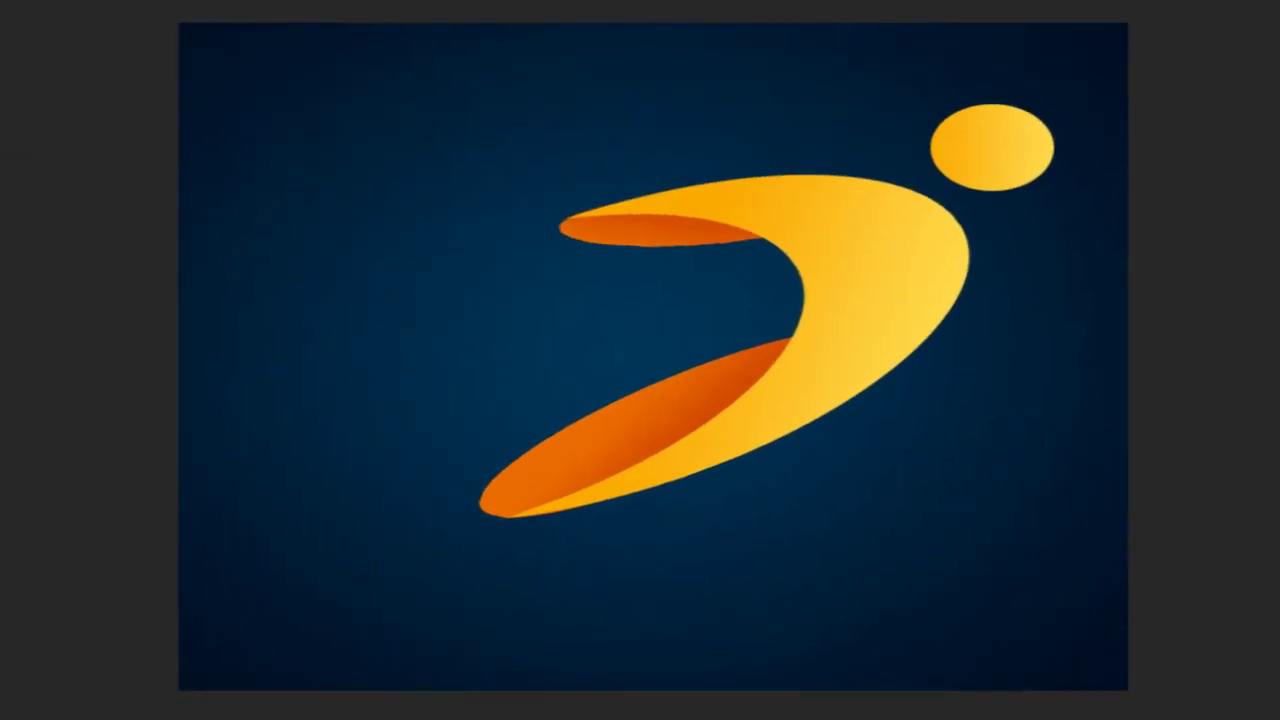